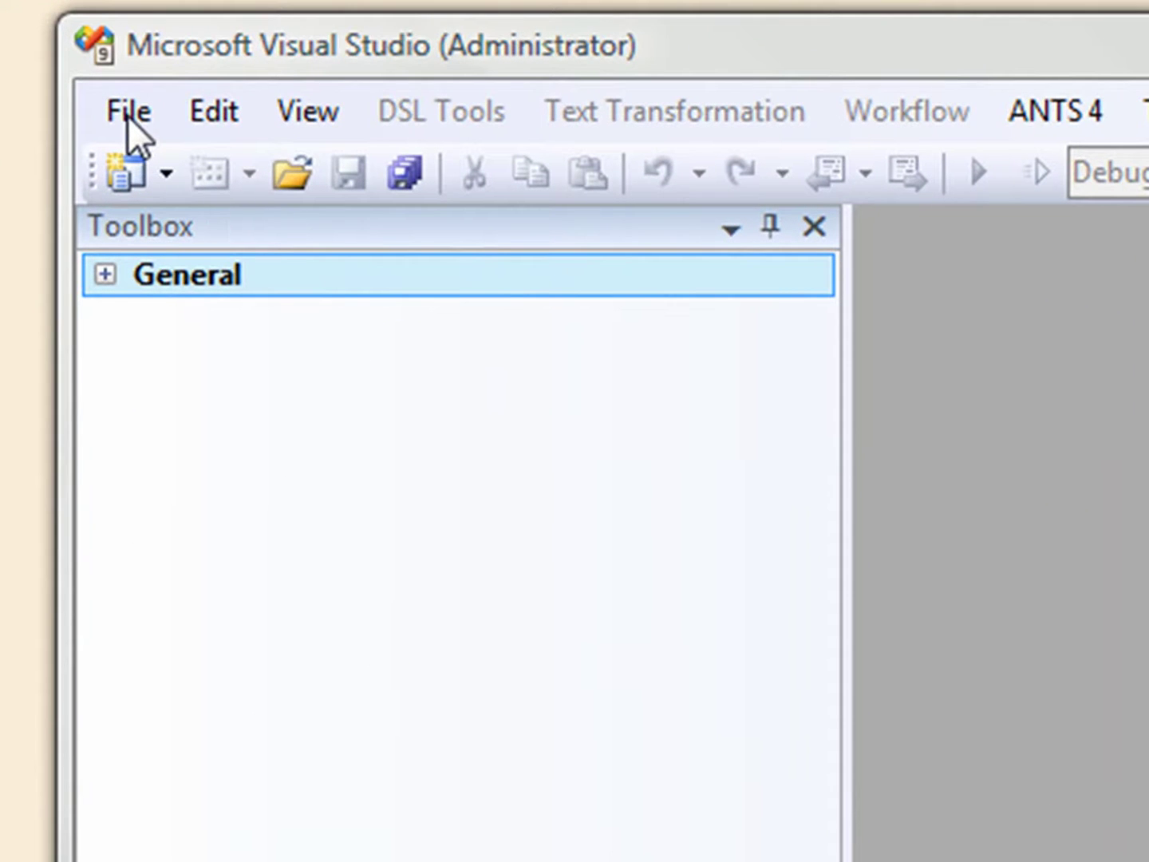
Create a new Visual C# Windows Forms Application project named demo1 in C:\dev
left_click(128, 115)
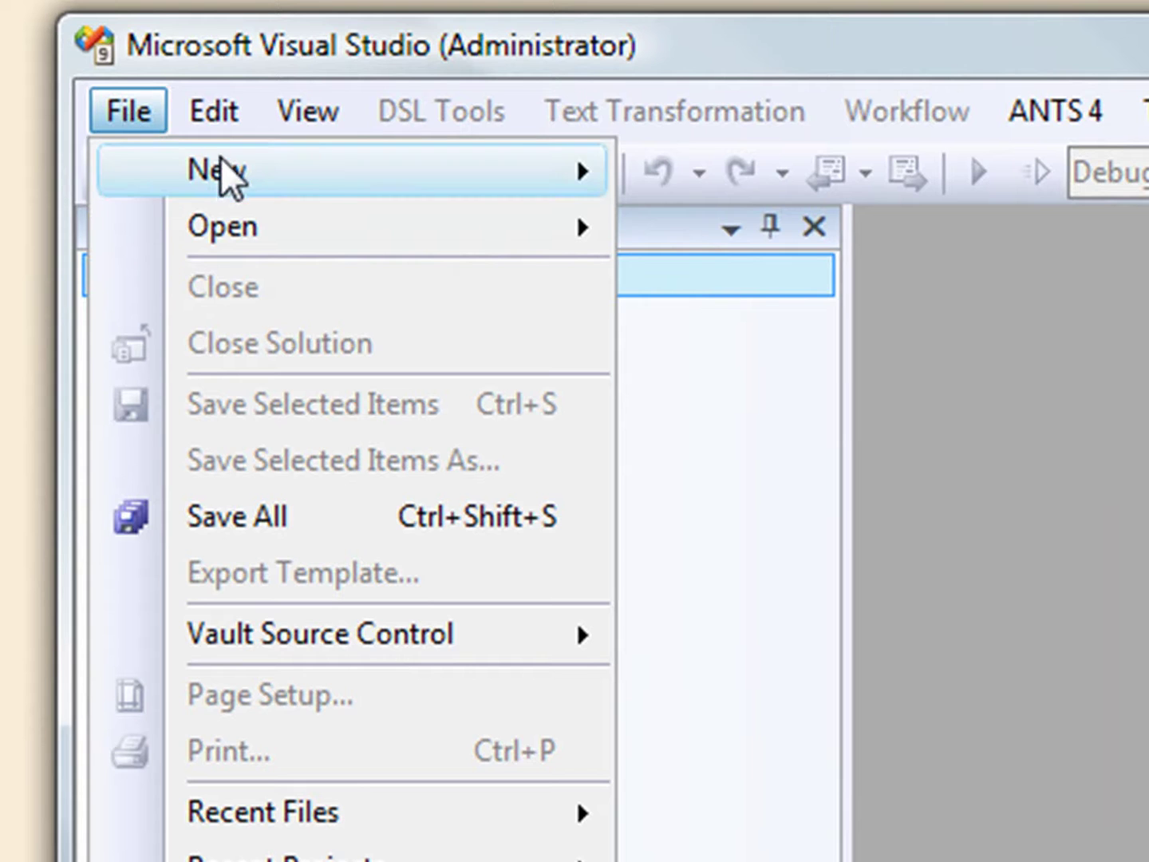
mouse_move(223, 170)
left_click(762, 180)
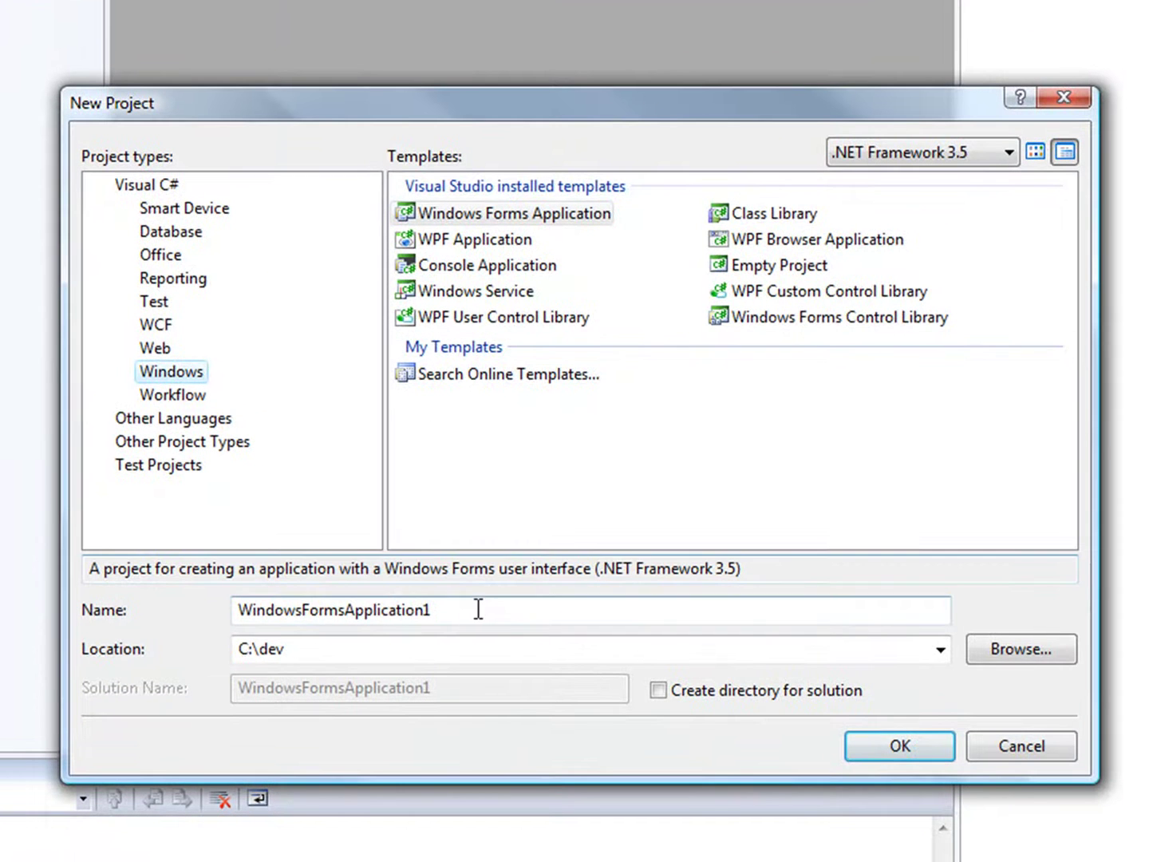
left_click_drag(477, 608, 238, 608)
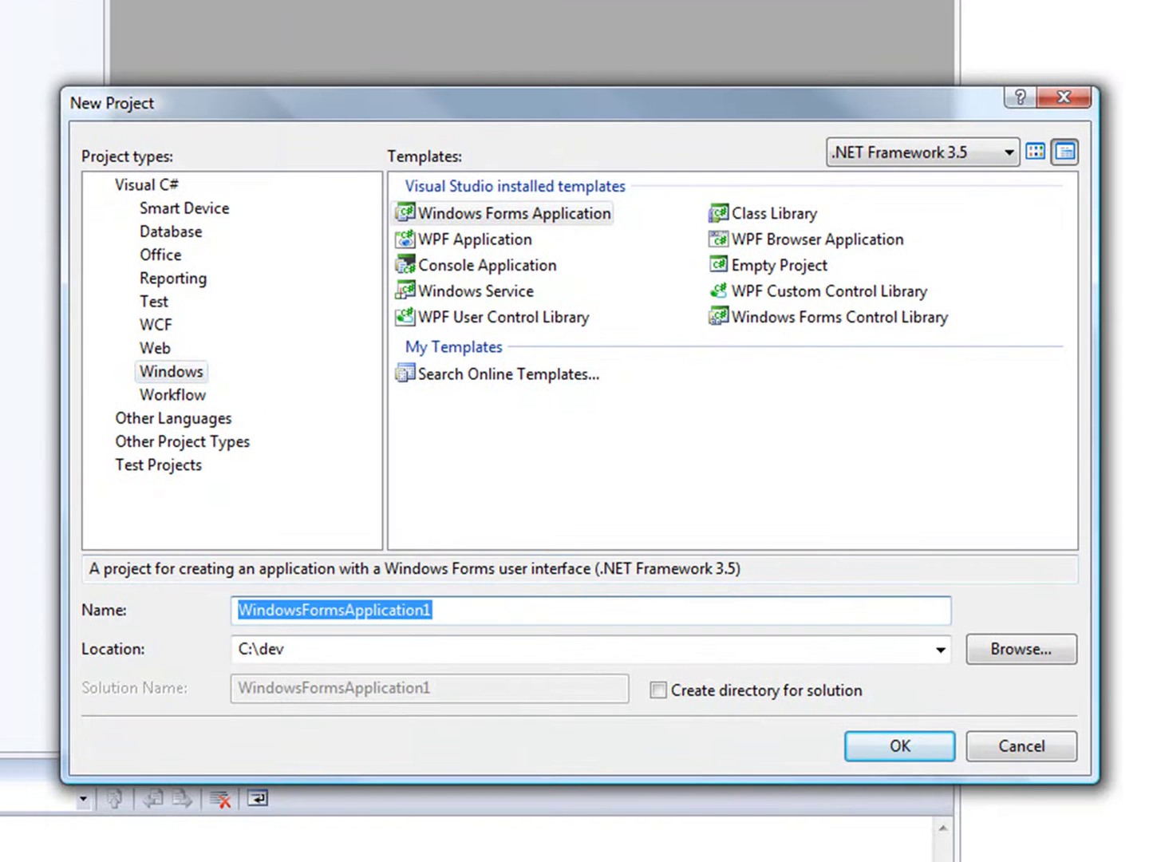
type("demo1")
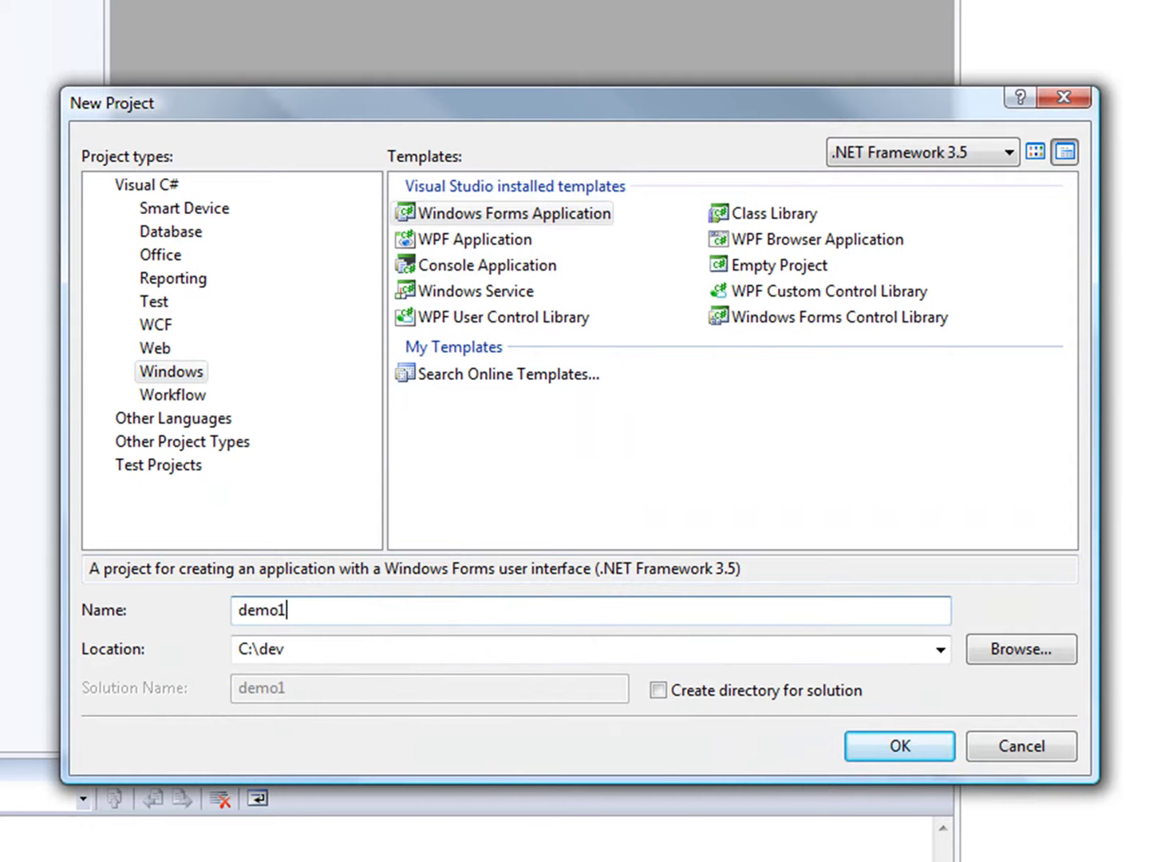
left_click(861, 743)
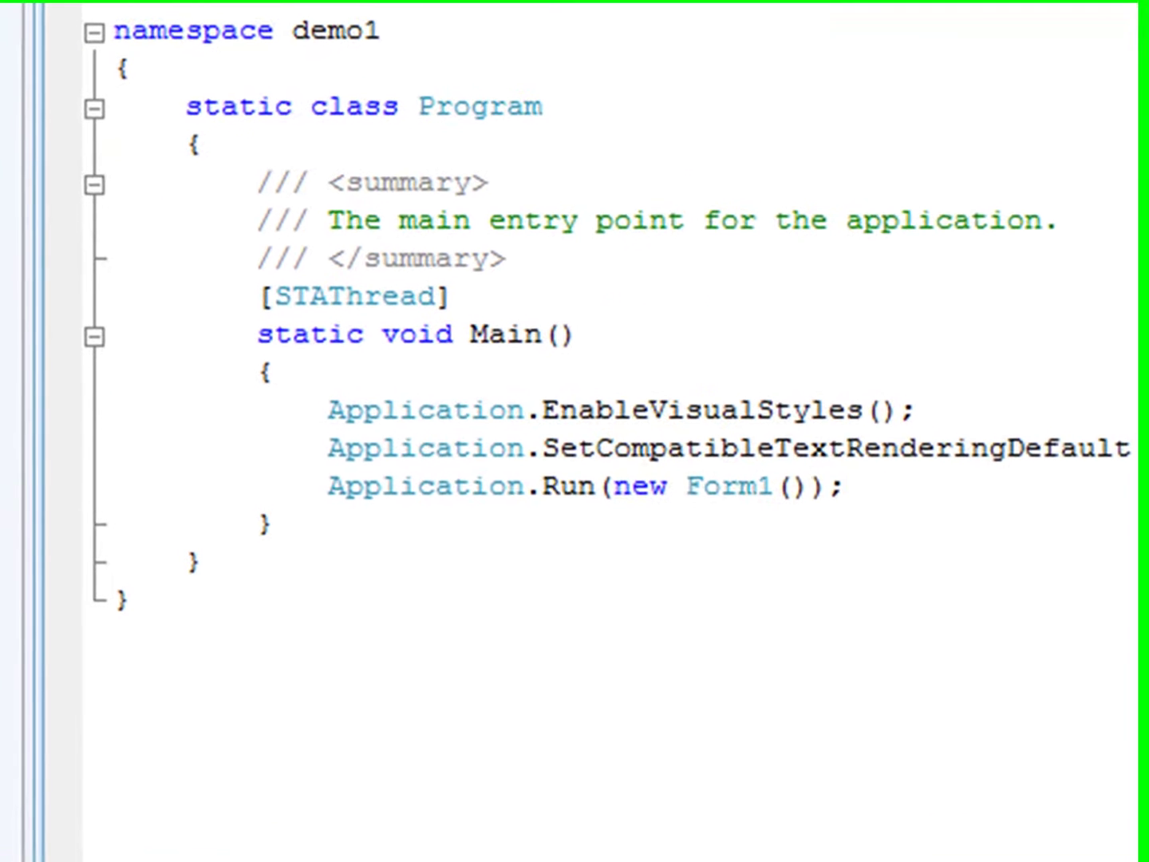
Paste Trace.WriteLine 'Application starting' and 'Application ending' around Application.Run, then Trace.Close()
left_click(687, 372)
key("Return")
type("Trace.WriteLine(\"Application starting\");")
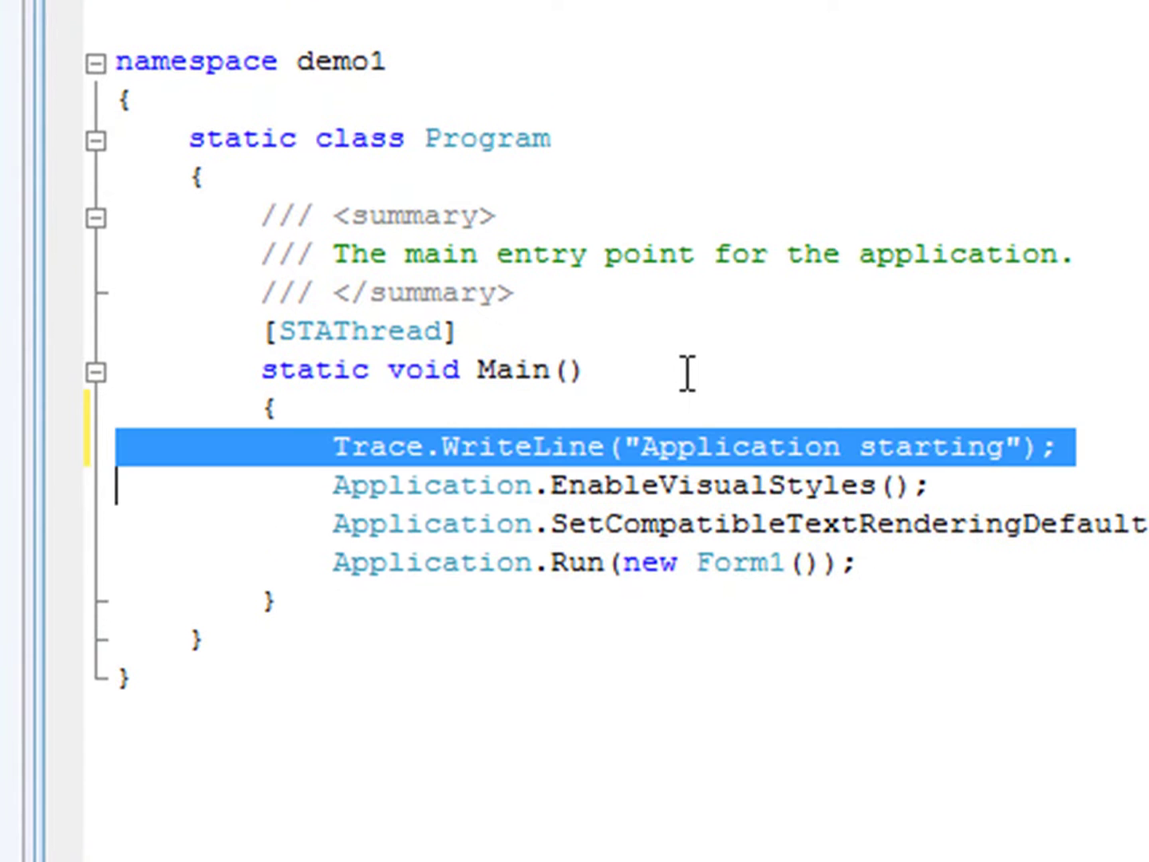
key("Down")
key("Down")
key("Down")
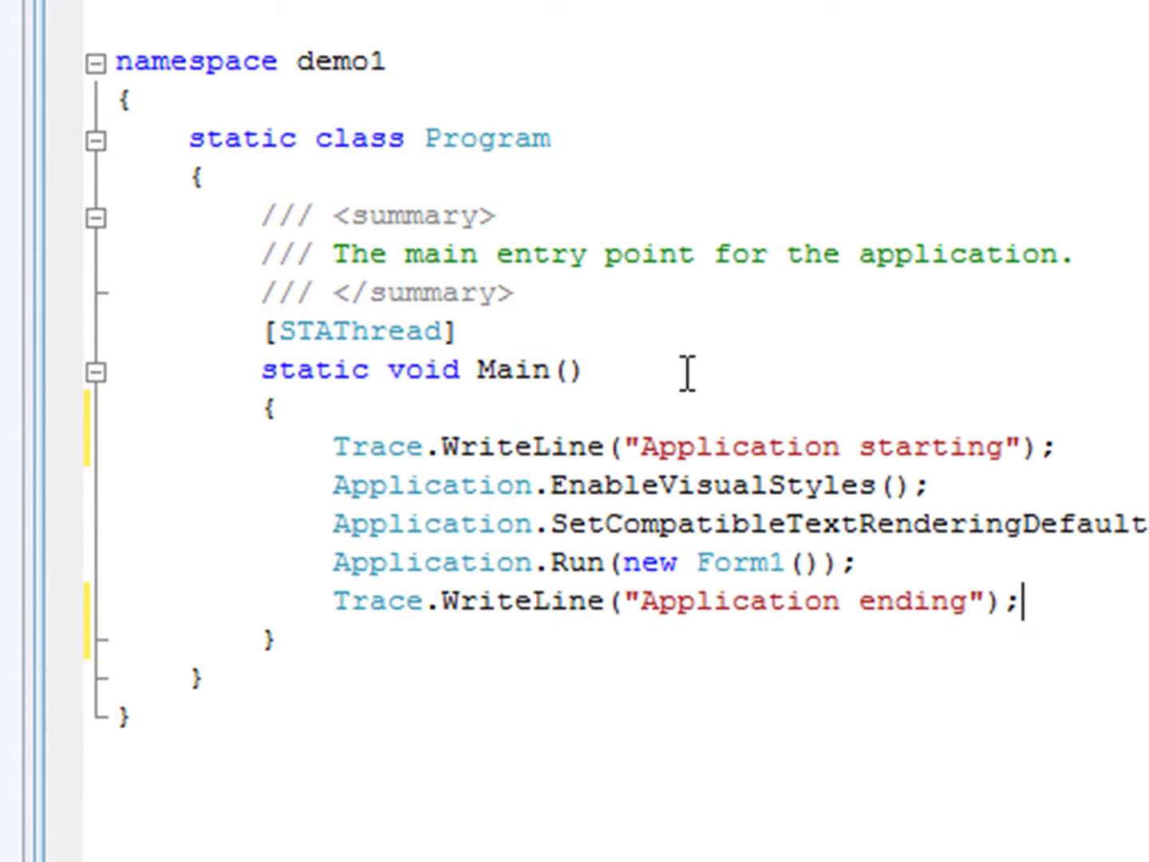
key("ctrl+v")
key("Return")
type("Trace.Close();")
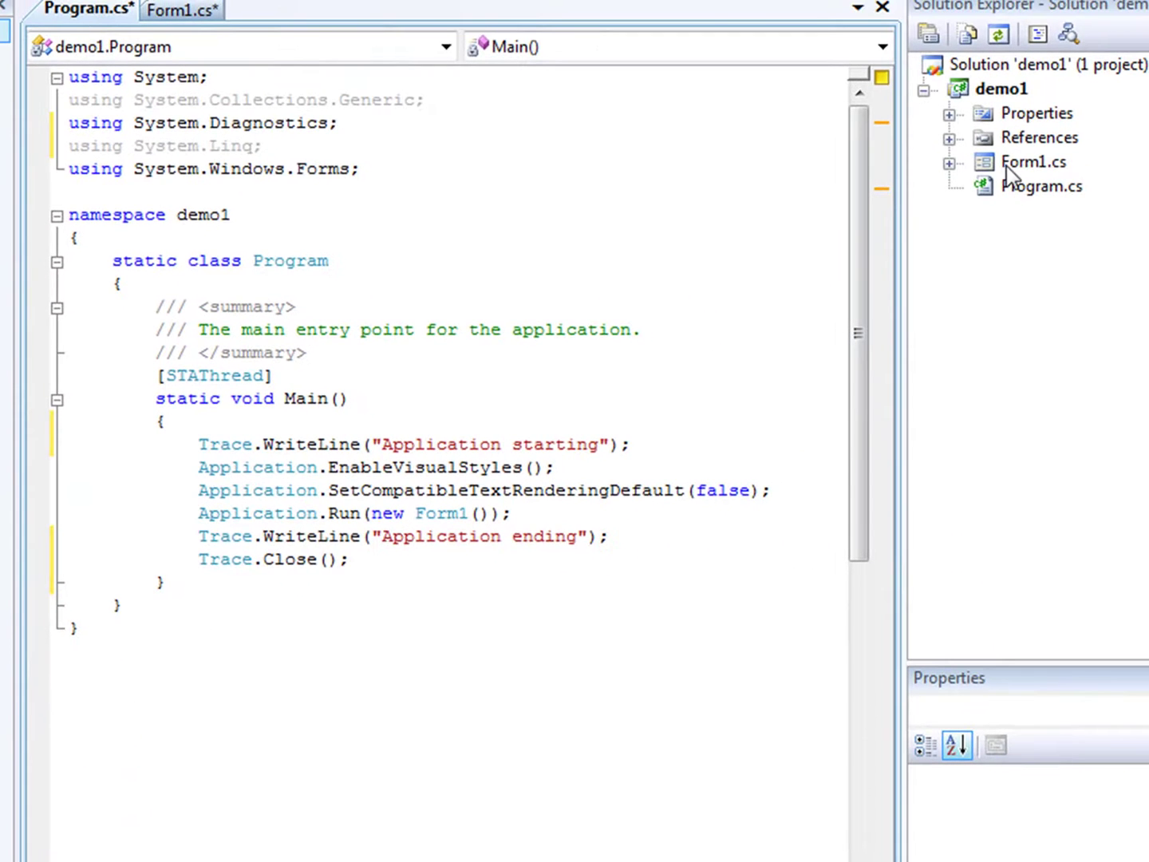
Open Form1 in the designer, add button1 and create its click handler
right_click(1007, 165)
left_click(1082, 278)
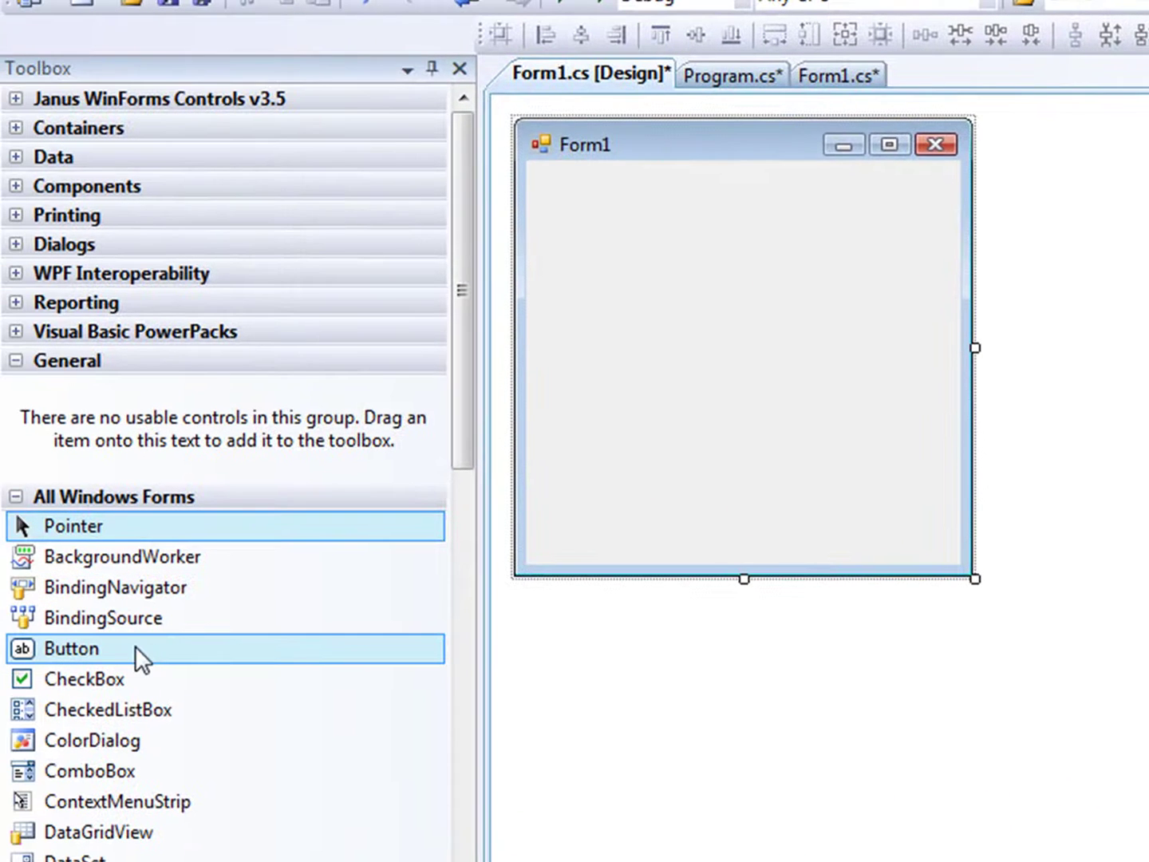
left_click_drag(132, 647, 557, 183)
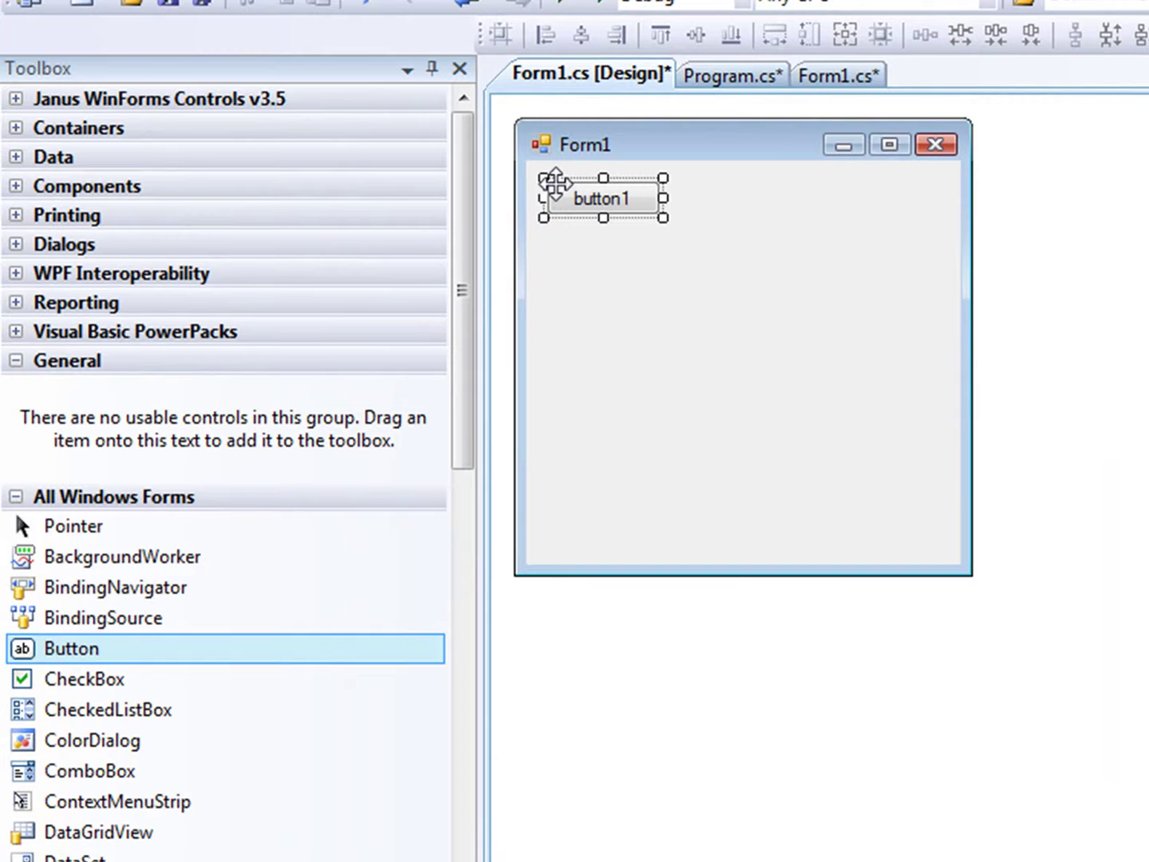
double_click(580, 195)
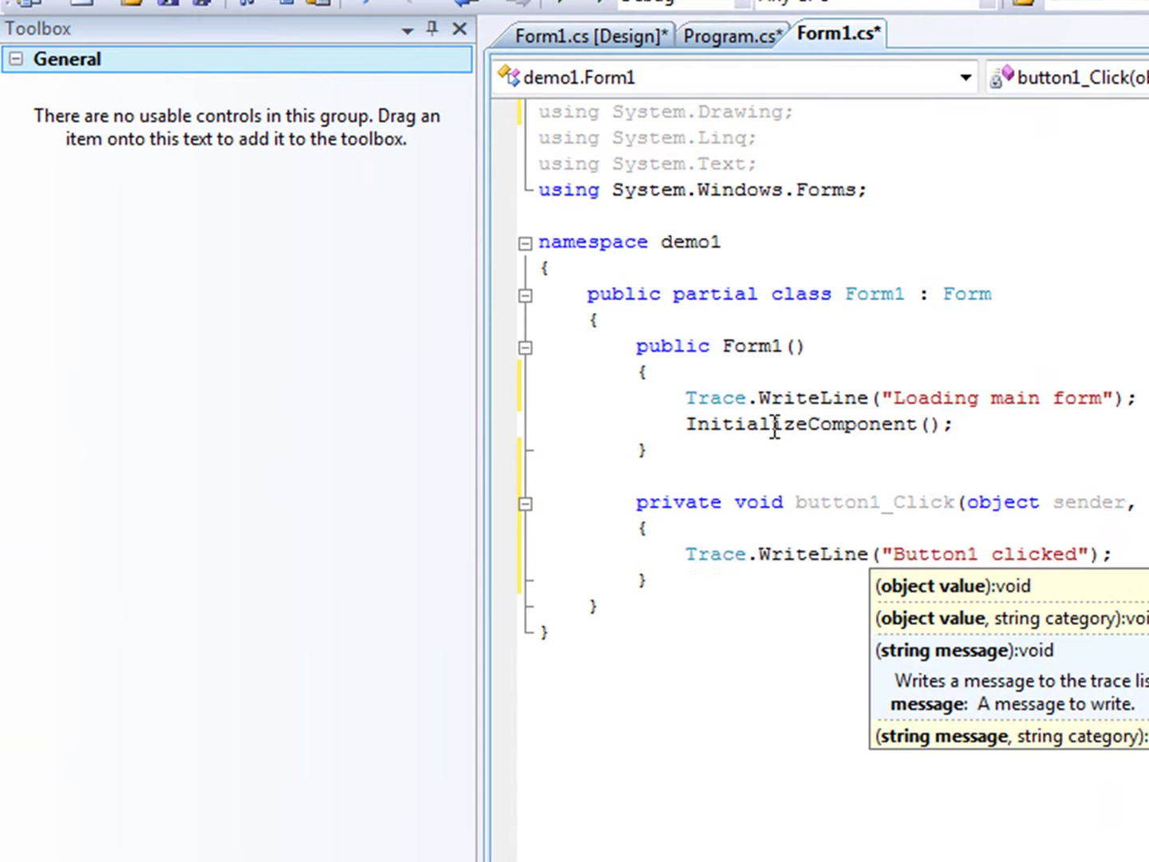
Add button2 whose click handler calls DoSomething, and generate the DoSomething method stub
left_click(571, 34)
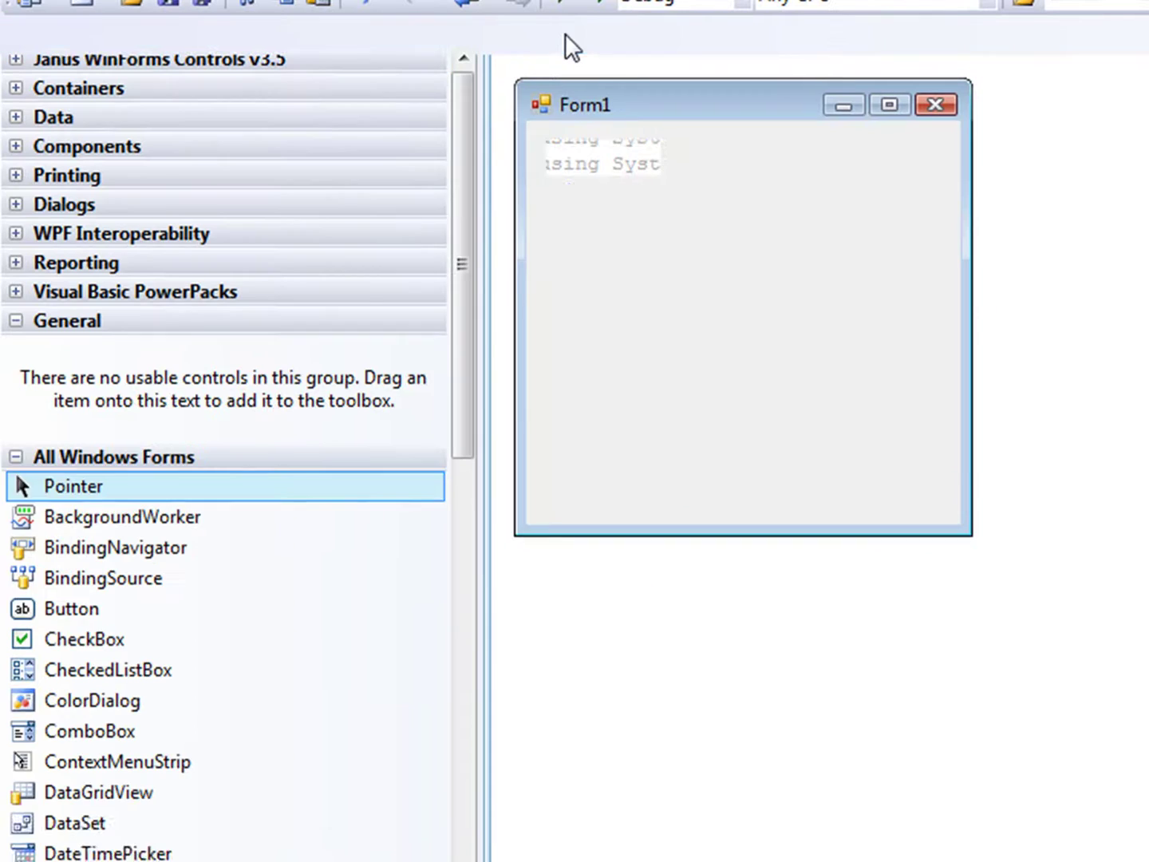
left_click(60, 649)
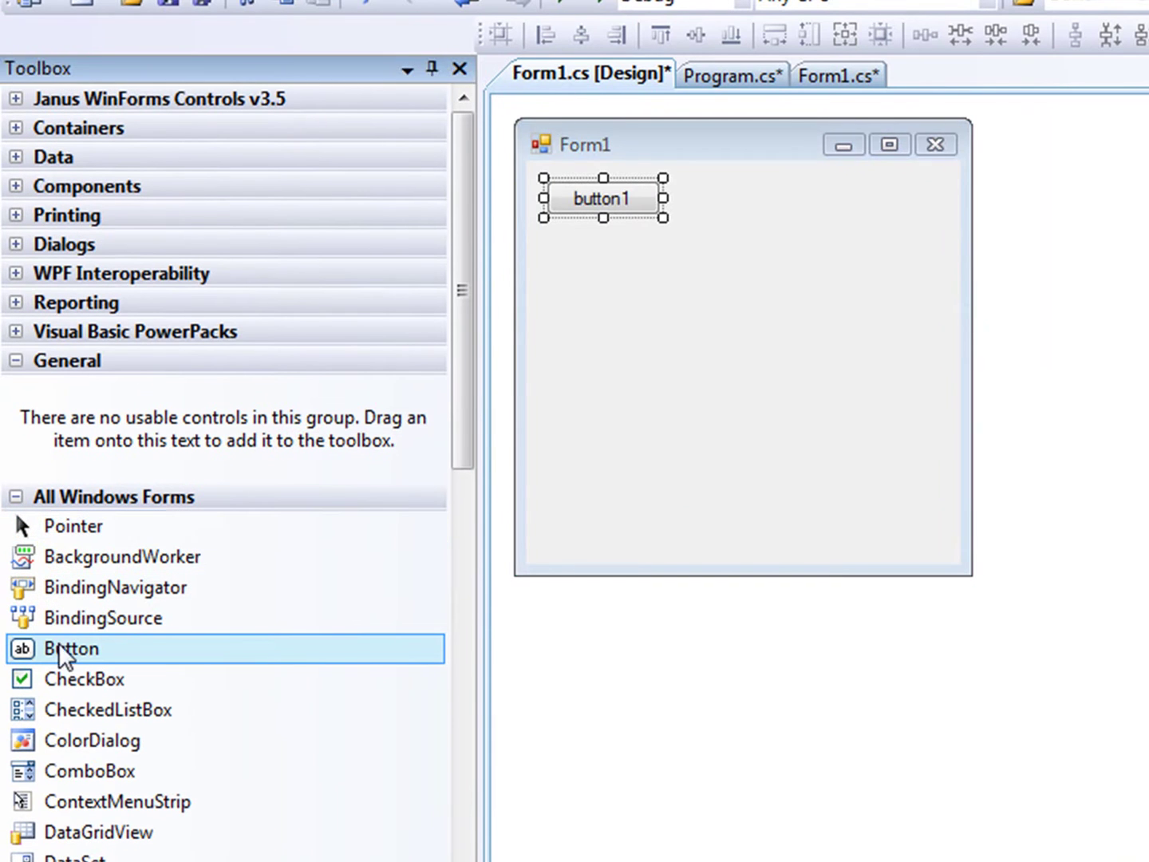
left_click_drag(60, 648, 690, 197)
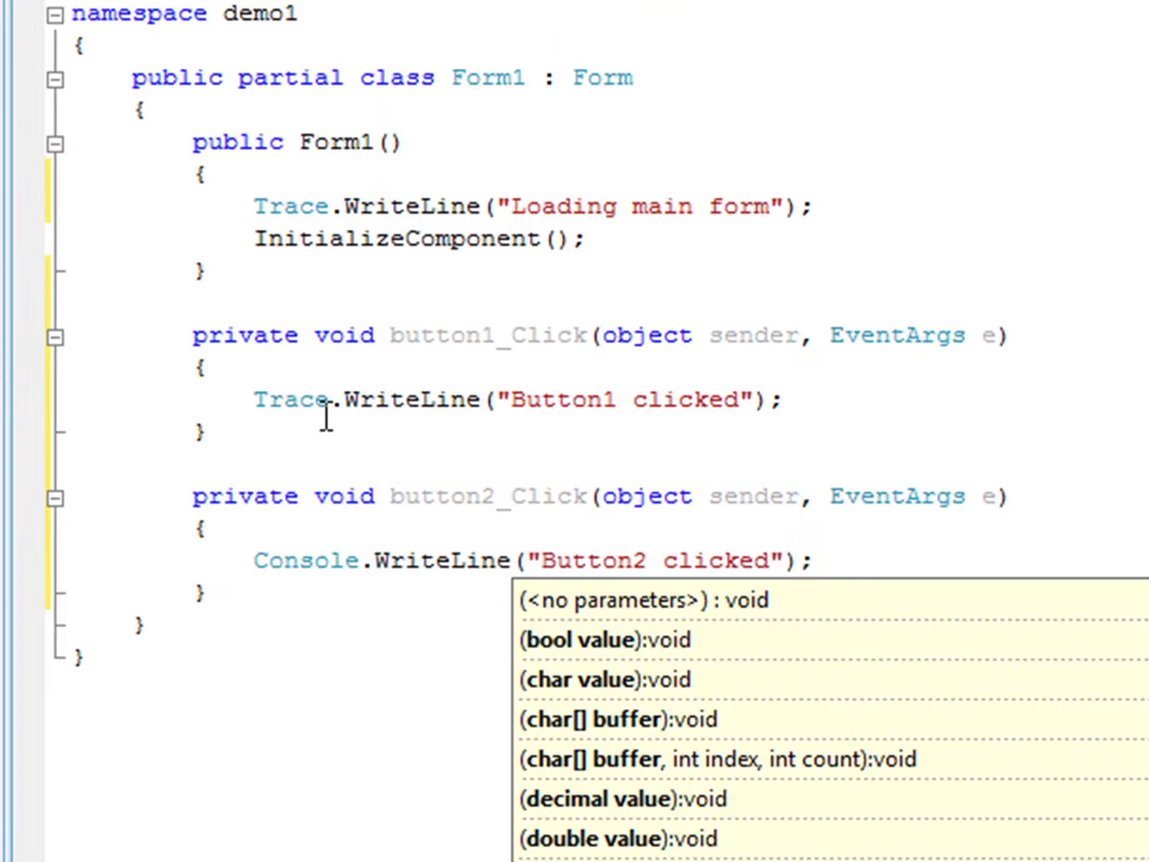
key("Return")
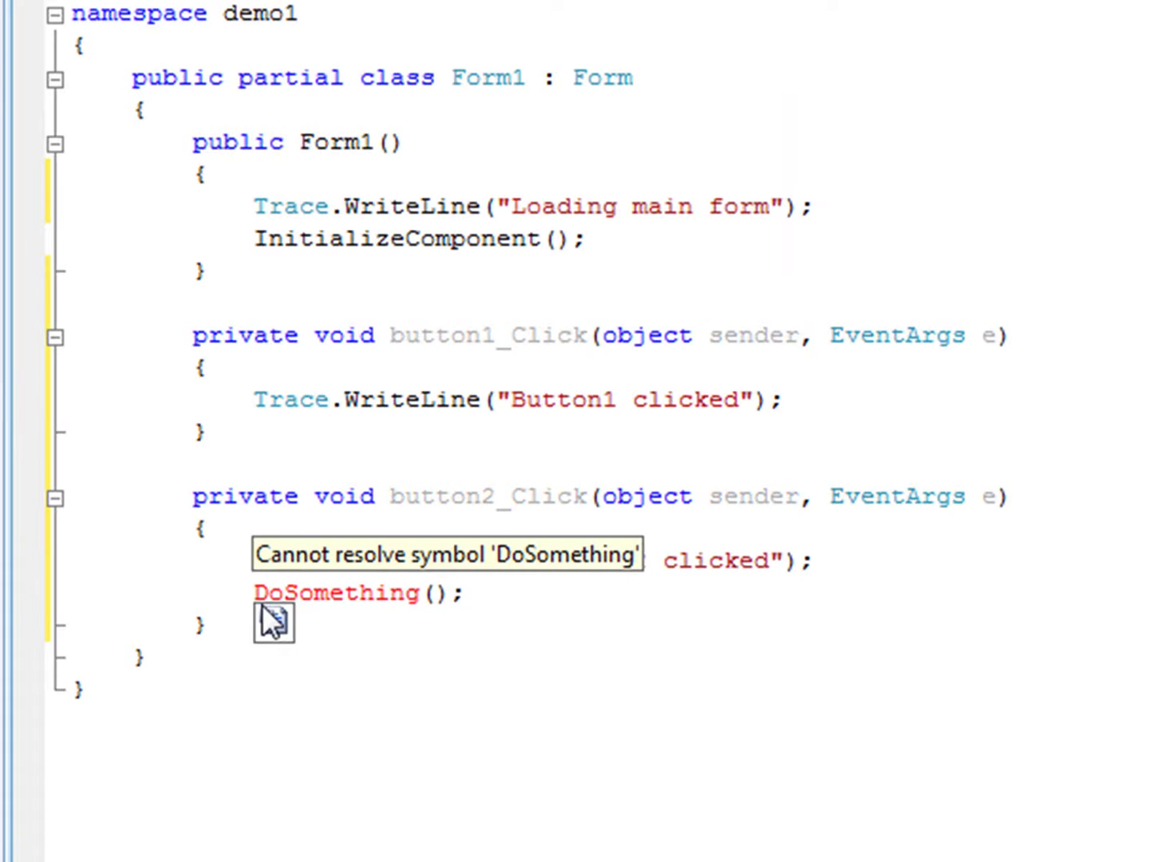
left_click(273, 621)
left_click(344, 667)
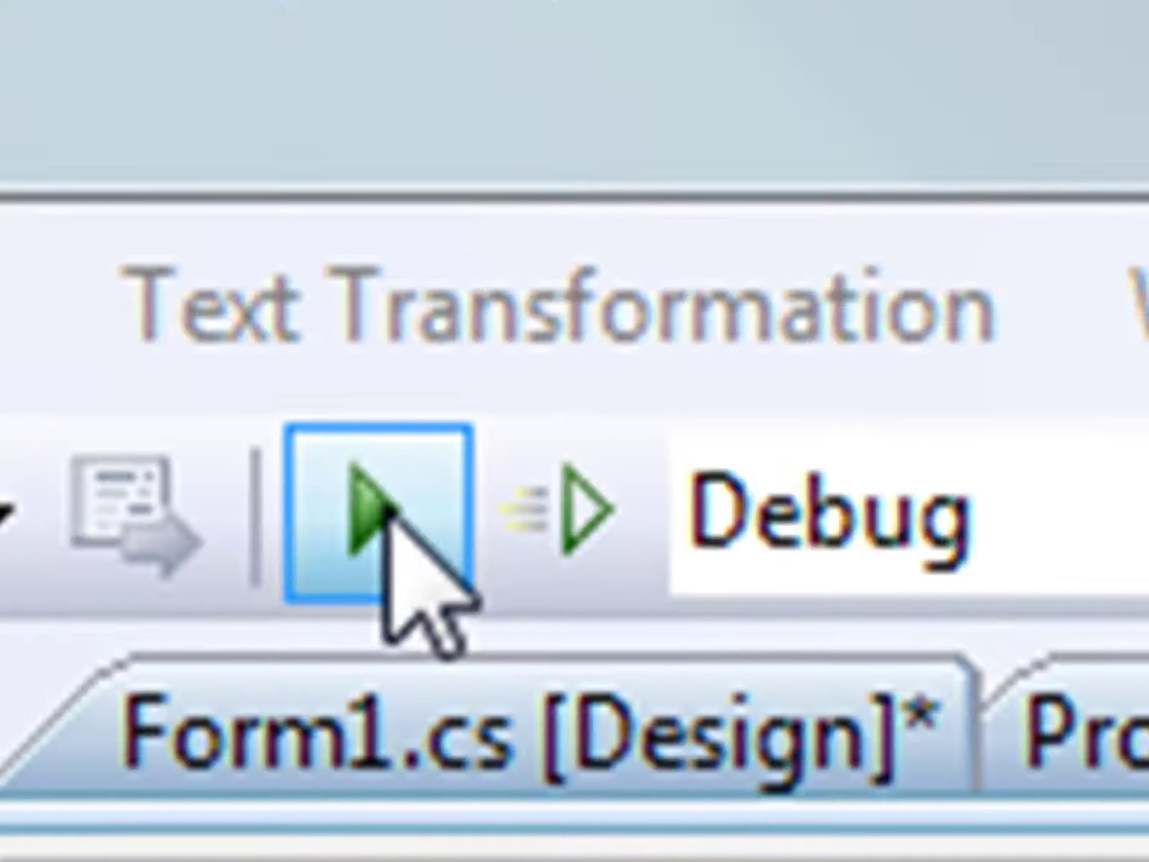
Start debugging demo1, press button1 twice and button2 to hit the NotImplementedException
left_click(384, 504)
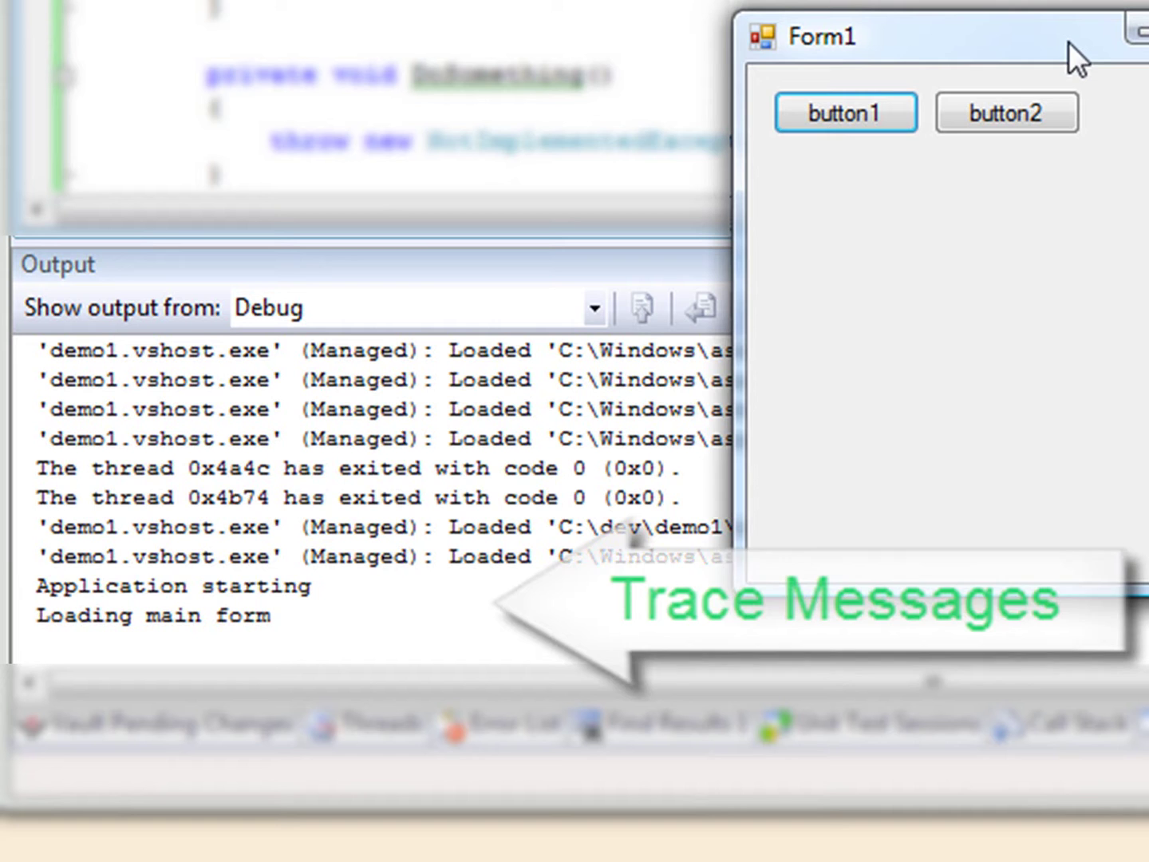
left_click(878, 114)
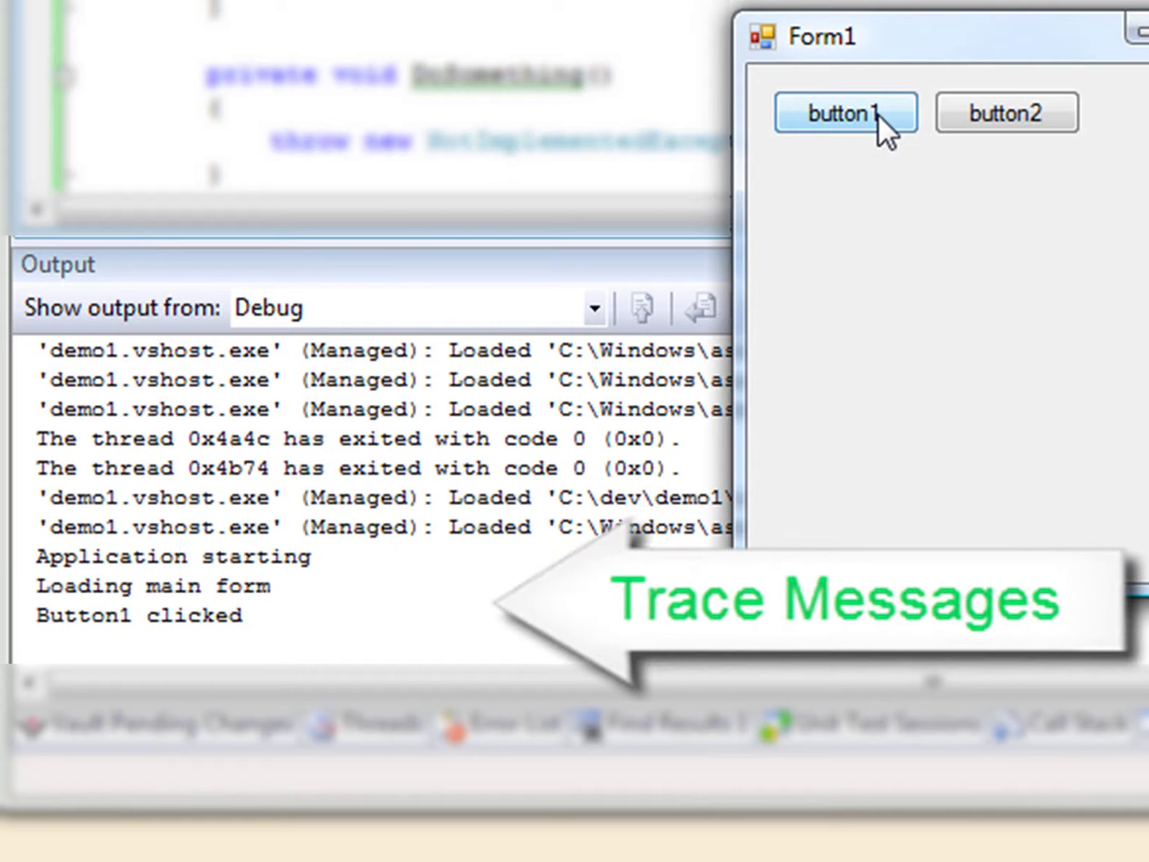
left_click(836, 112)
left_click(1013, 112)
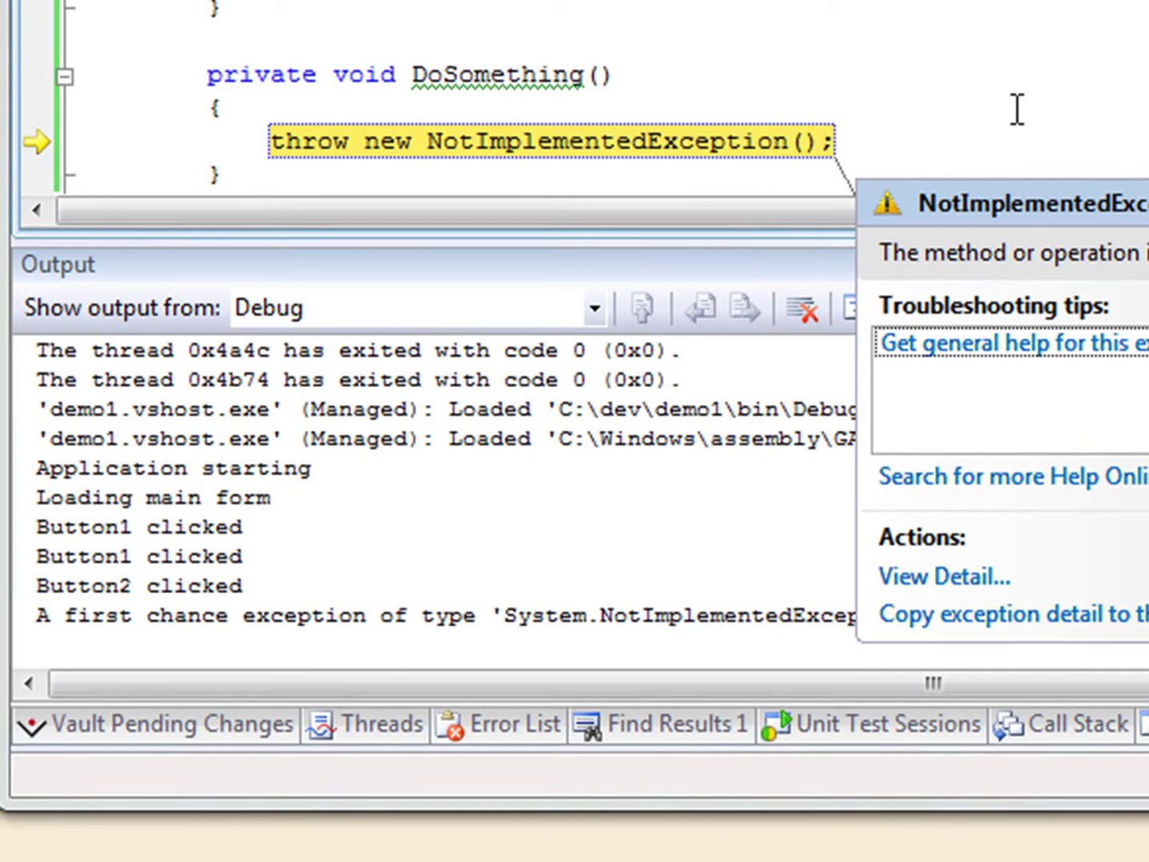
Dismiss the exception popups, continue execution, and stop debugging
key("Escape")
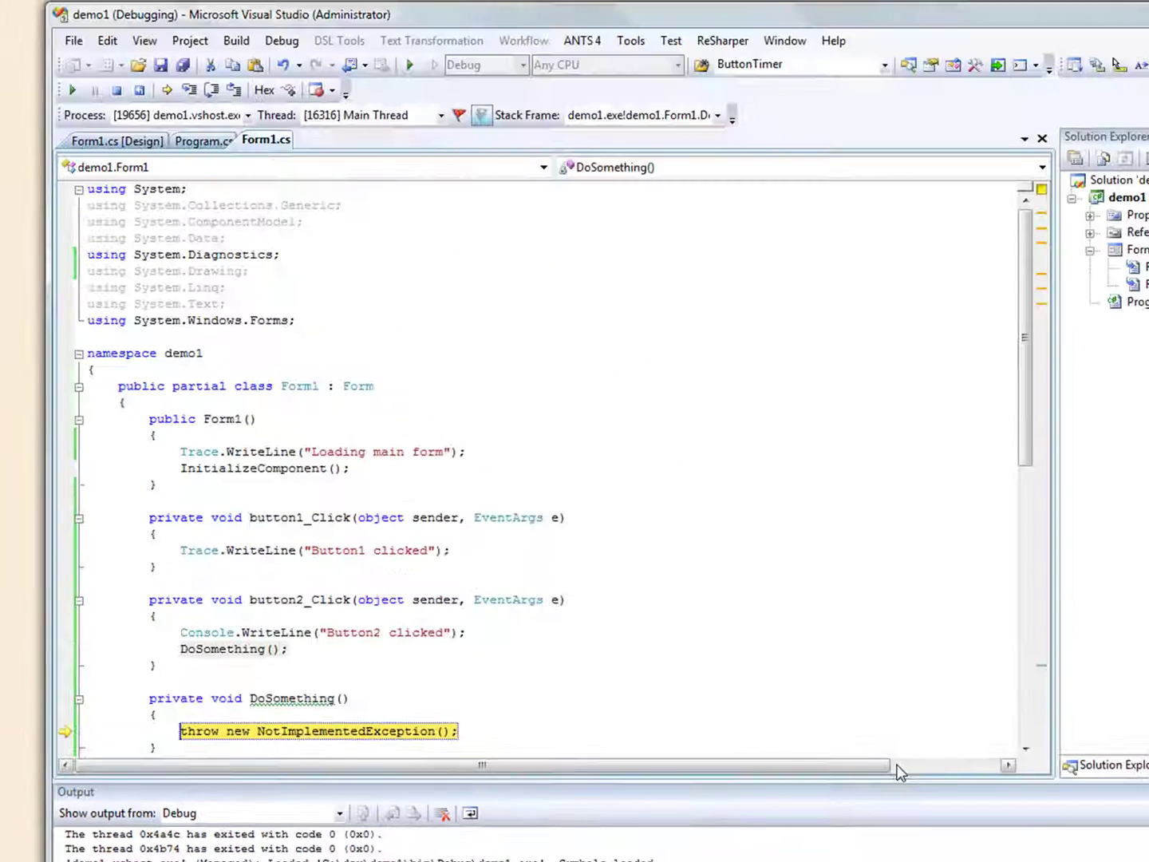
left_click(407, 81)
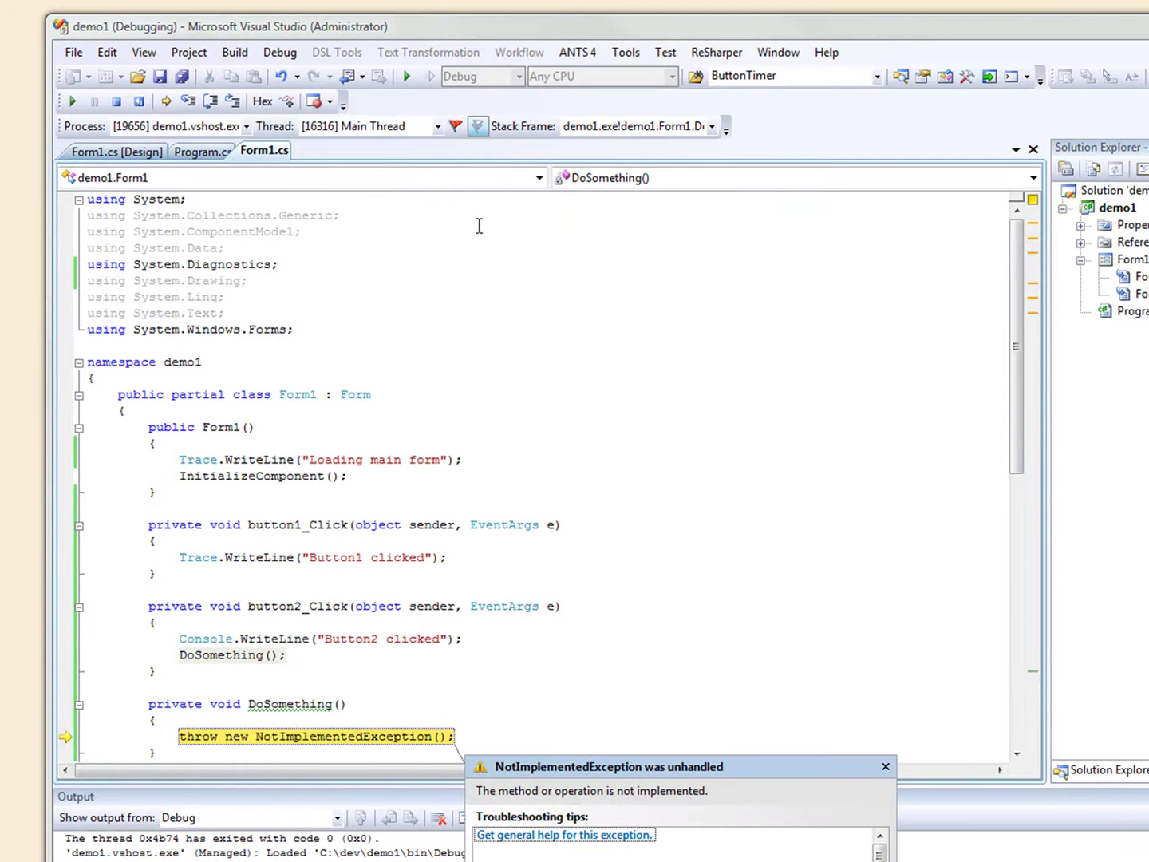
left_click(886, 765)
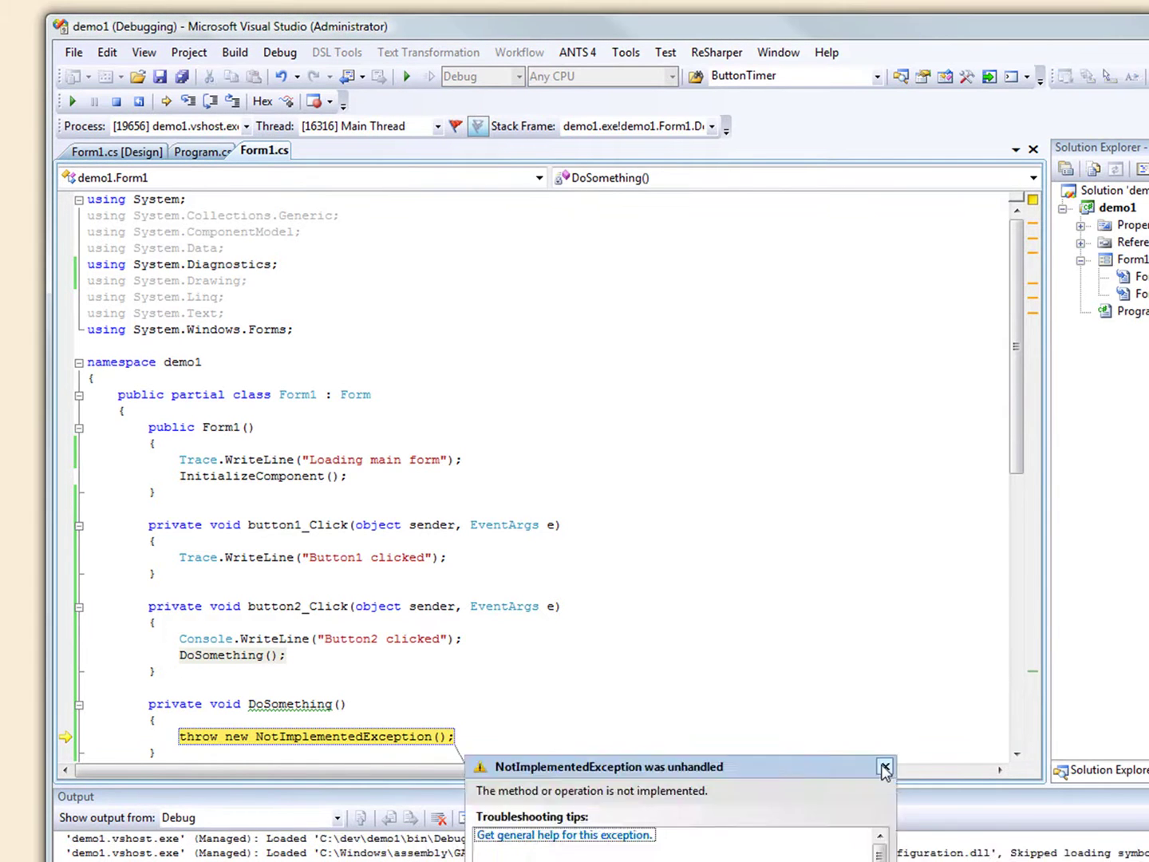
left_click(885, 765)
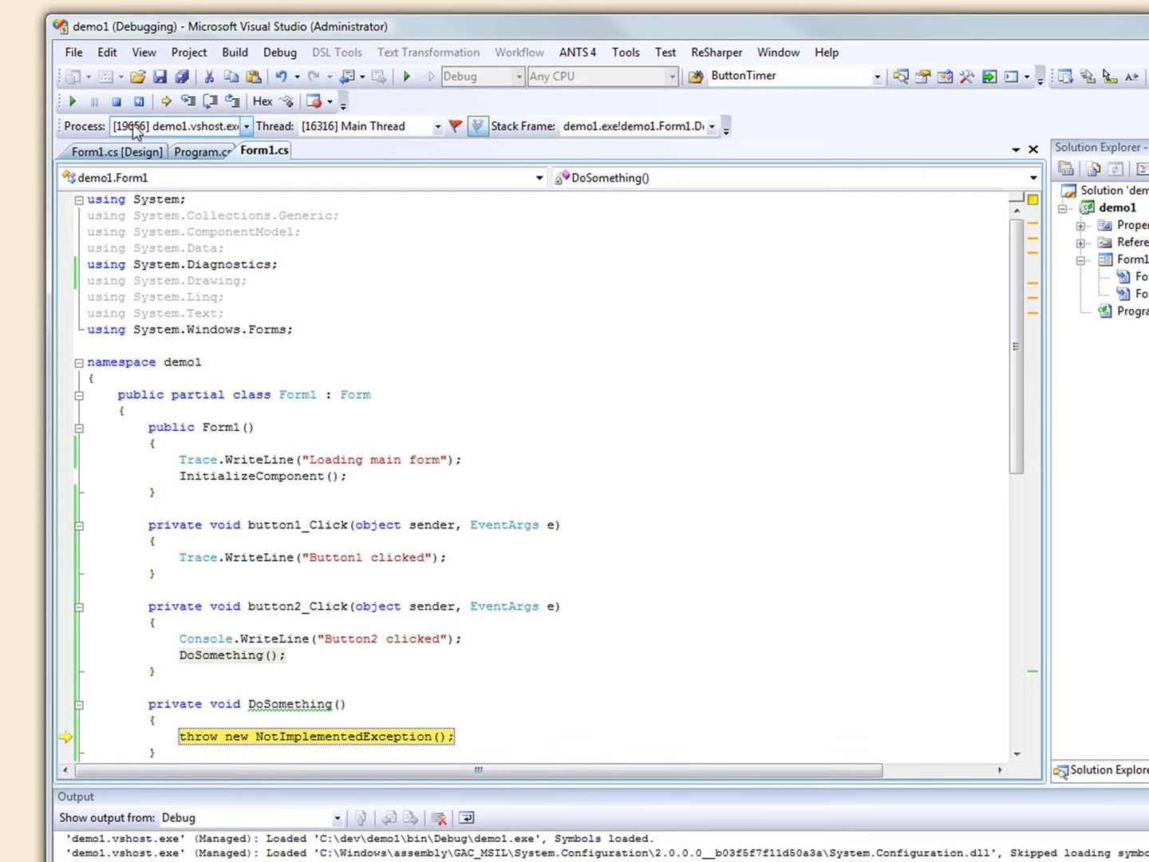
left_click(116, 101)
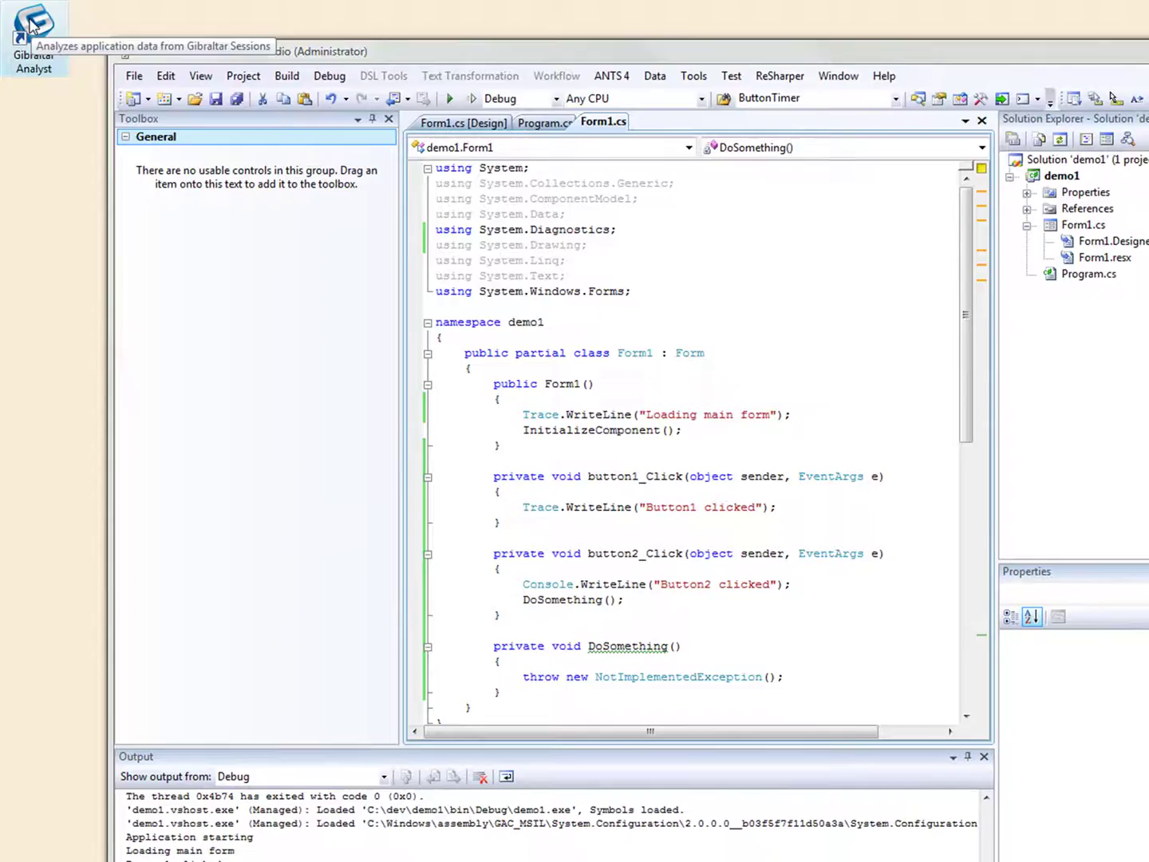
Launch Gibraltar Analyst and choose 'Add Gibraltar to an application' from Getting Started
double_click(31, 25)
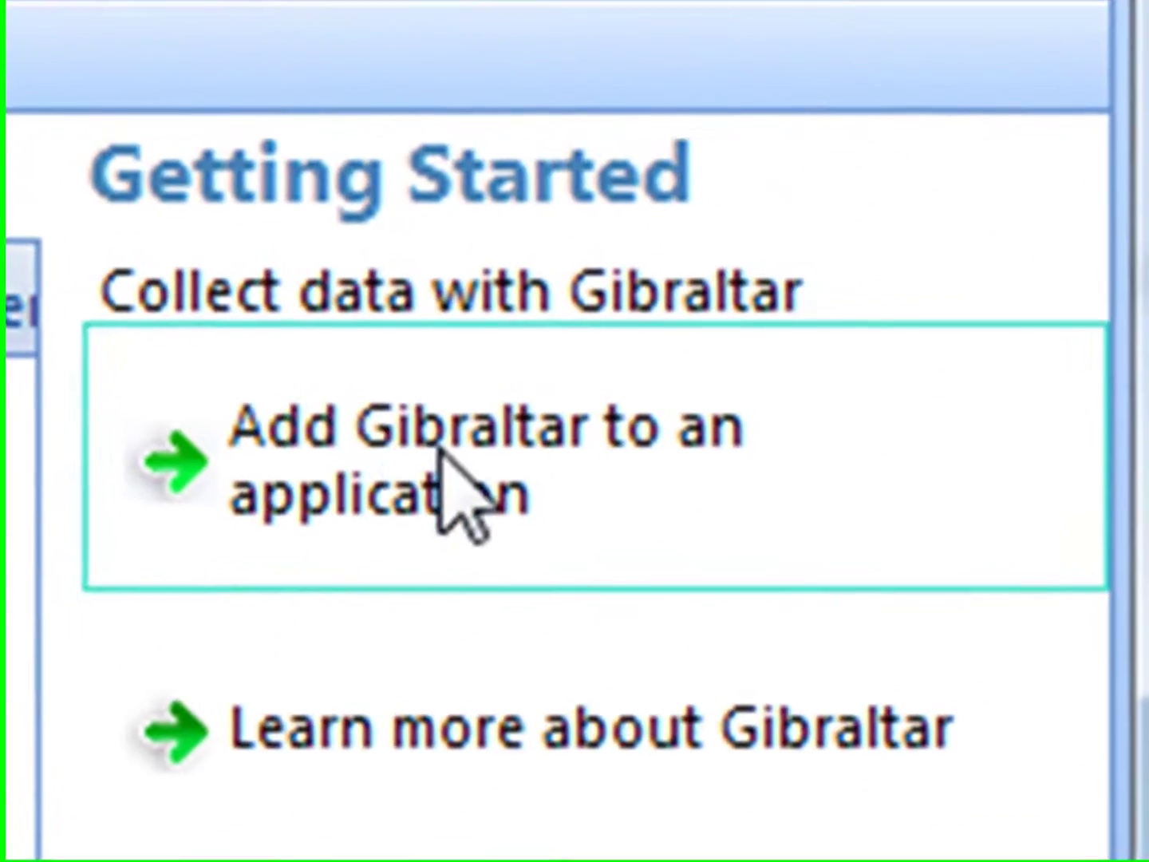
left_click(441, 453)
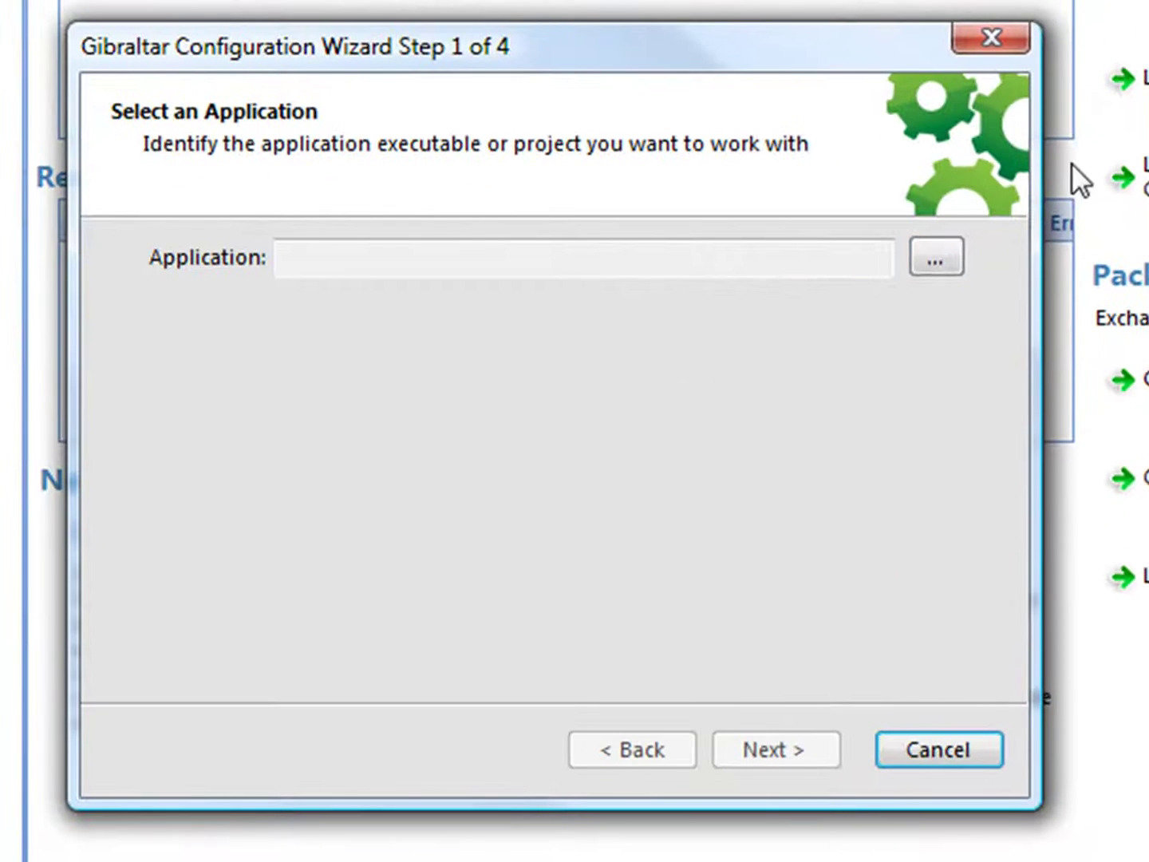
Browse, filtering to Visual Studio project files, and pick C:\dev\demo1\demo1.csproj as the application
left_click(936, 257)
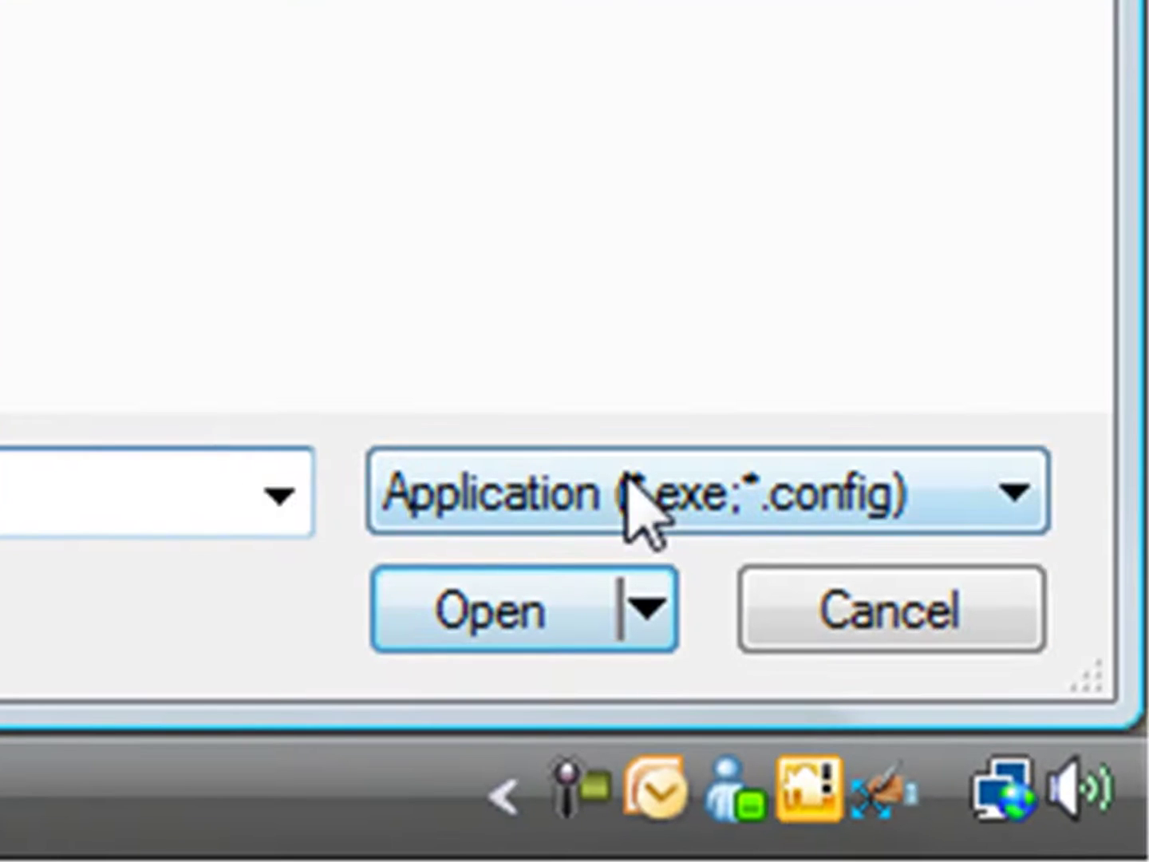
left_click(627, 478)
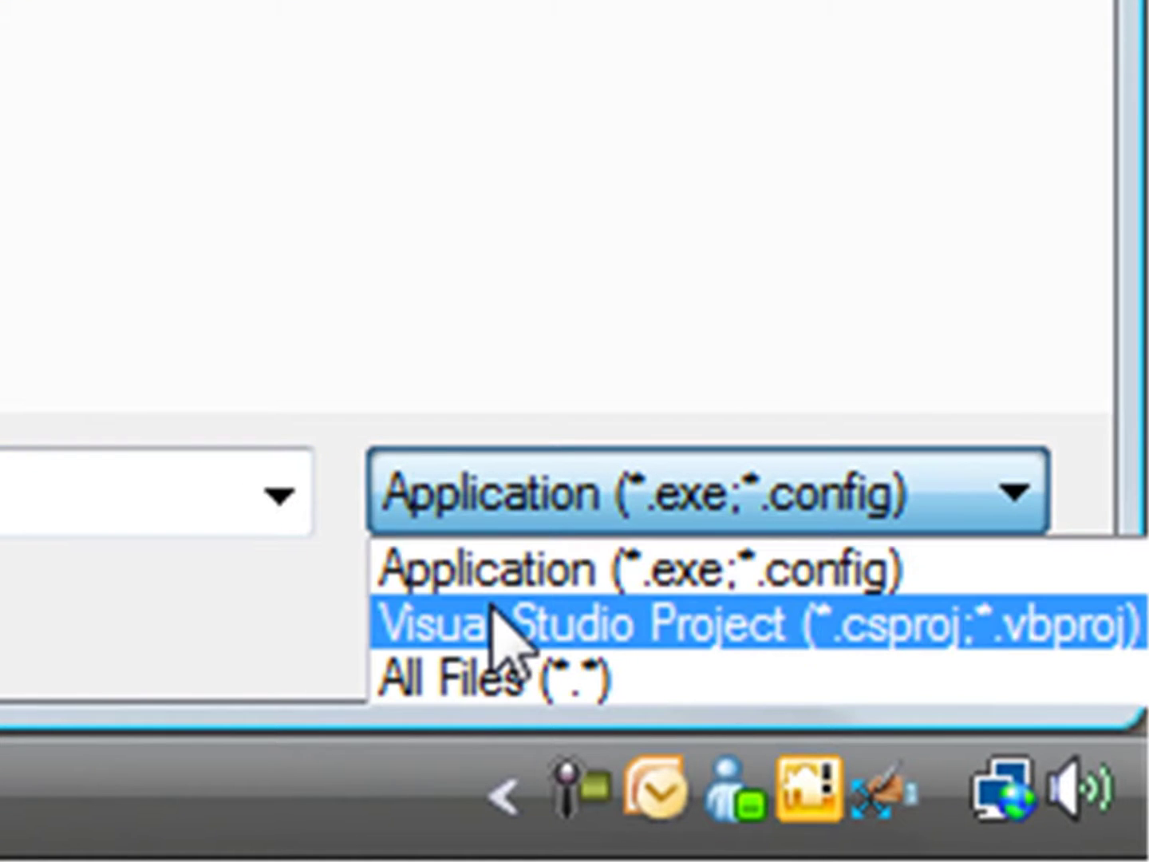
left_click(495, 623)
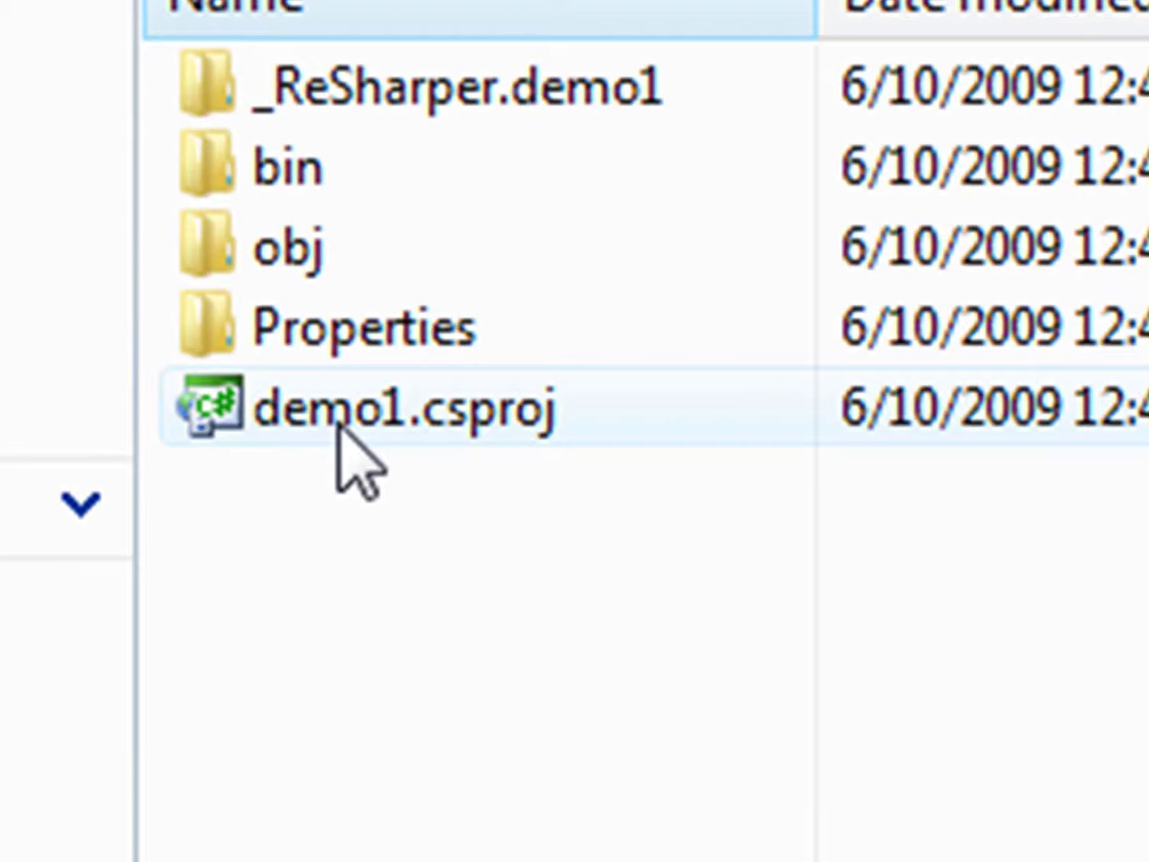
double_click(340, 431)
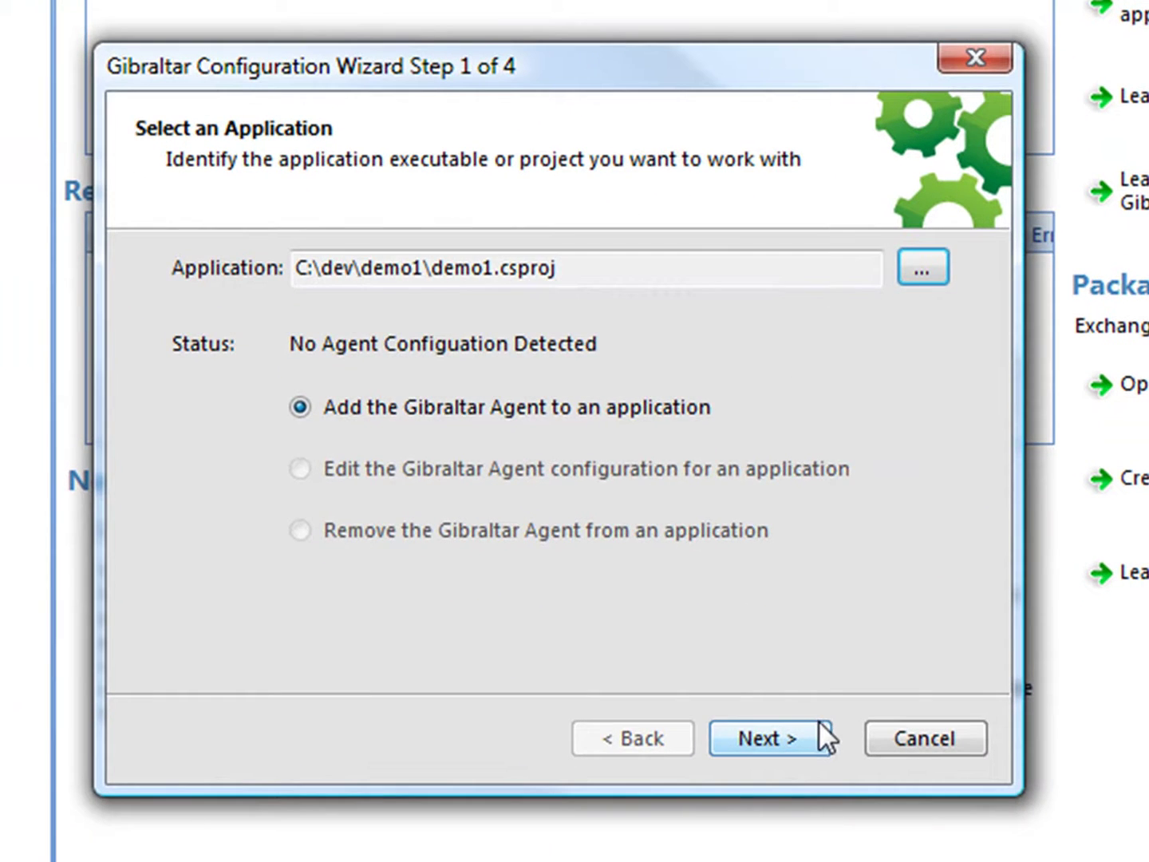
Send packages to the developer's e-mail address via SMTP server smtp.esymmetrix.com and apply the configuration
left_click(818, 722)
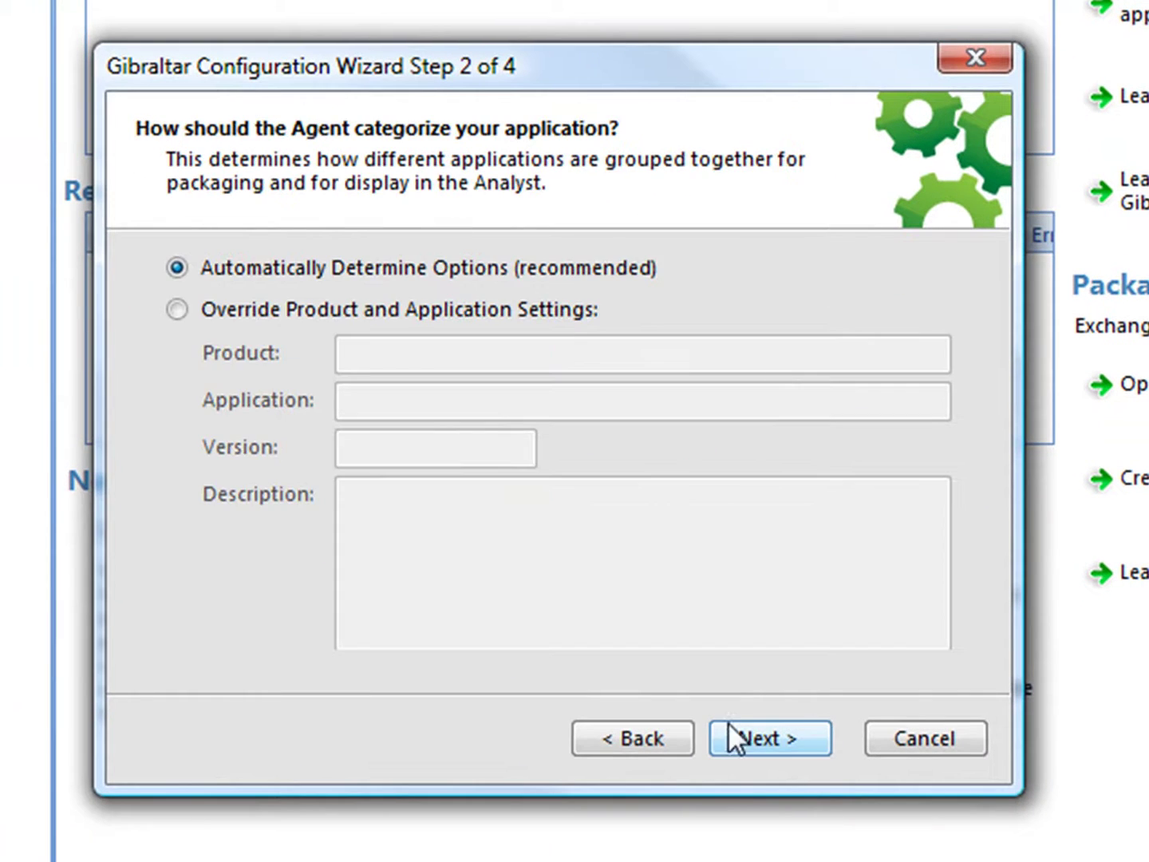
left_click(729, 723)
left_click(426, 343)
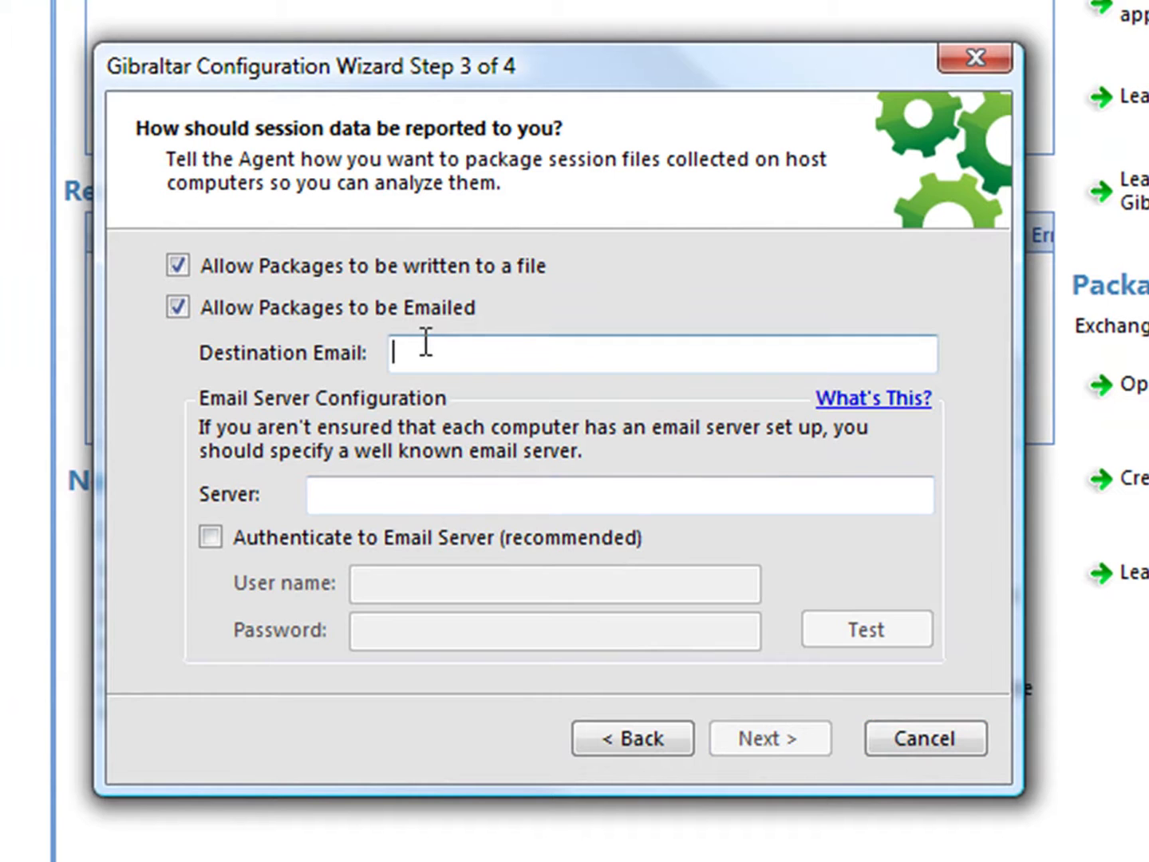
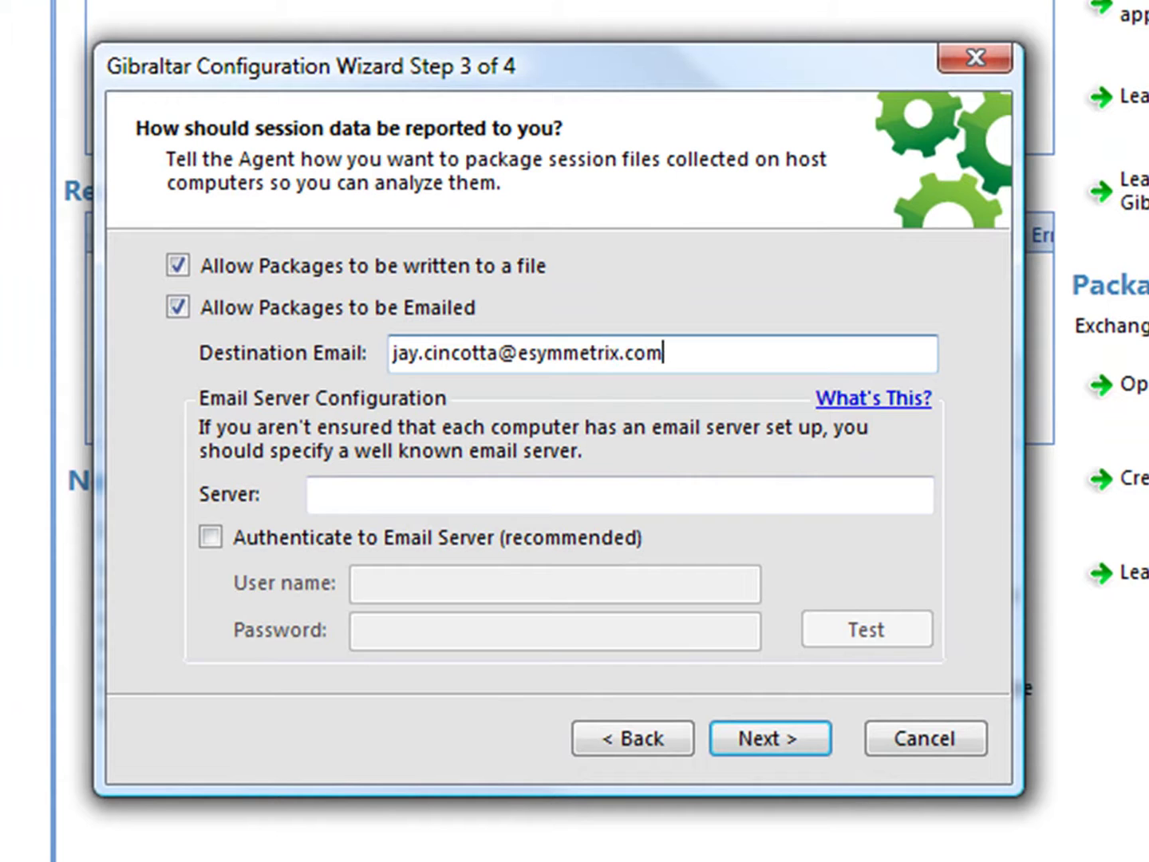
left_click(320, 493)
type("smtp")
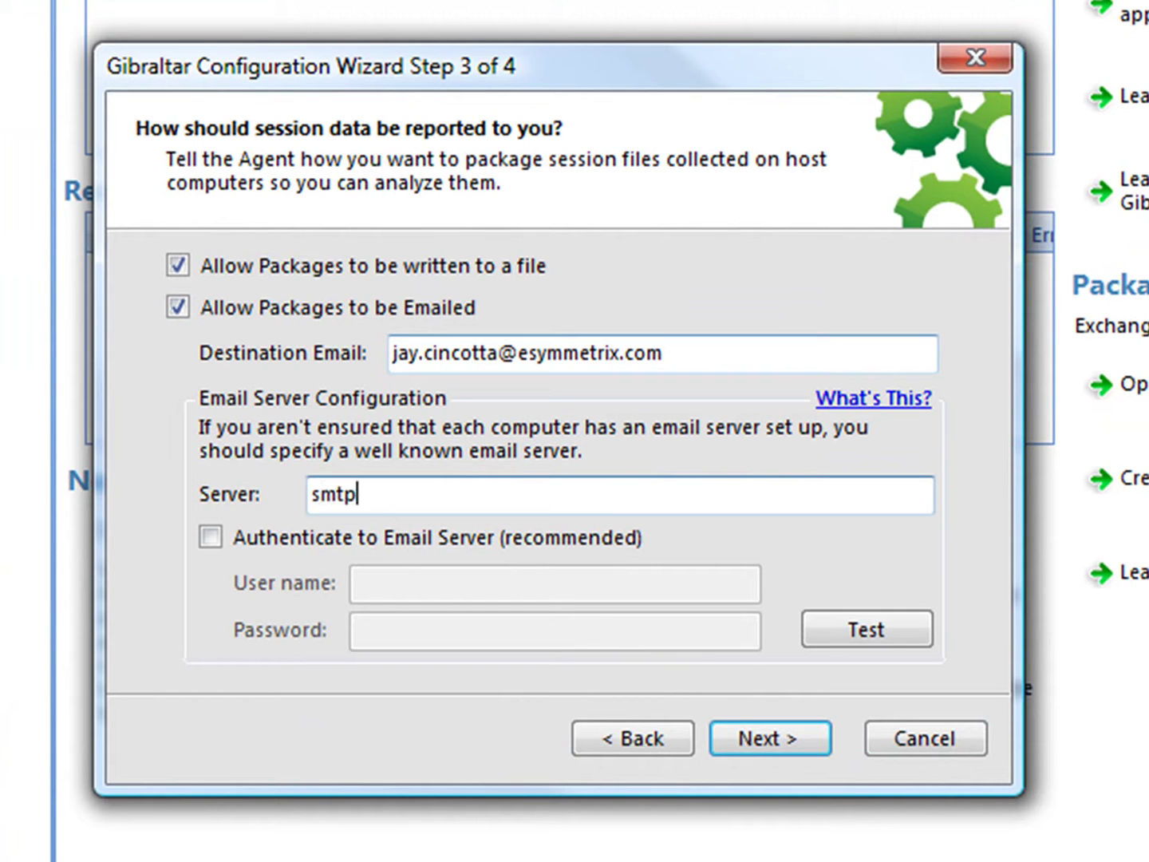
type(".esymmetr")
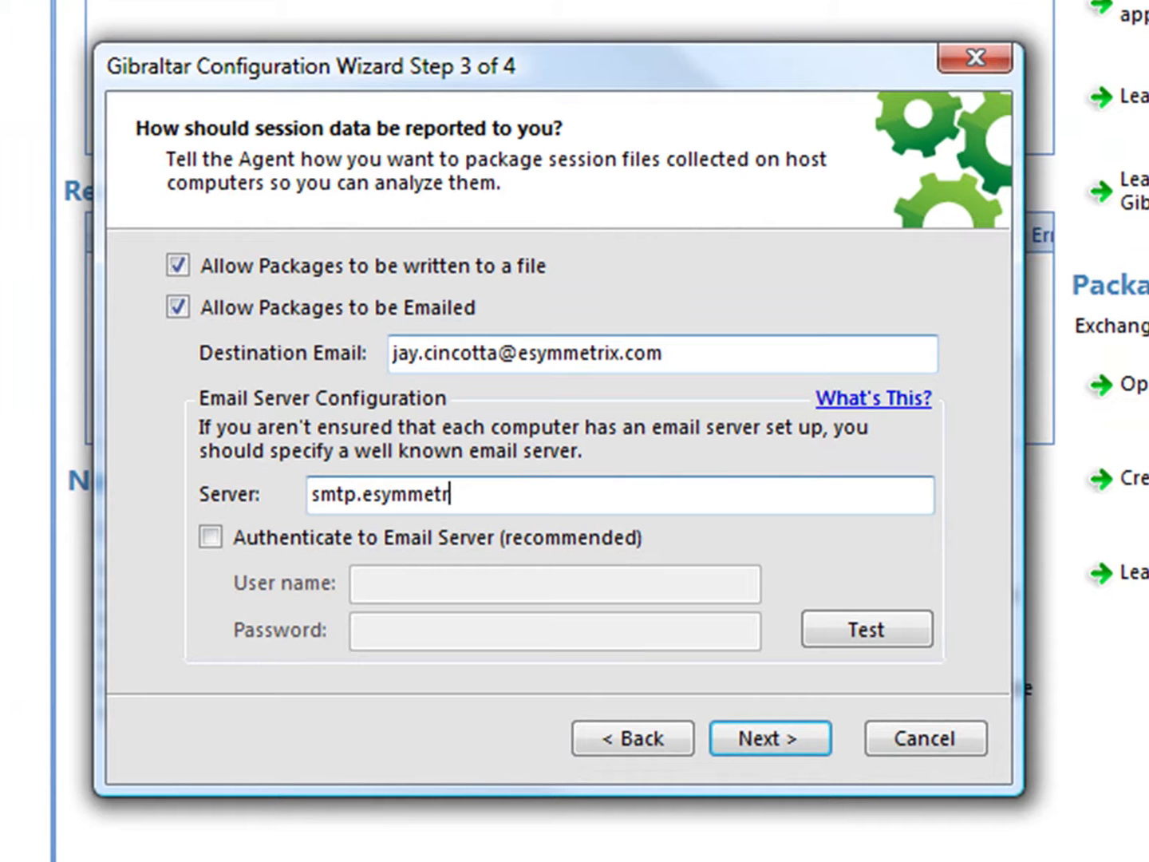
type("ix.com")
left_click(750, 736)
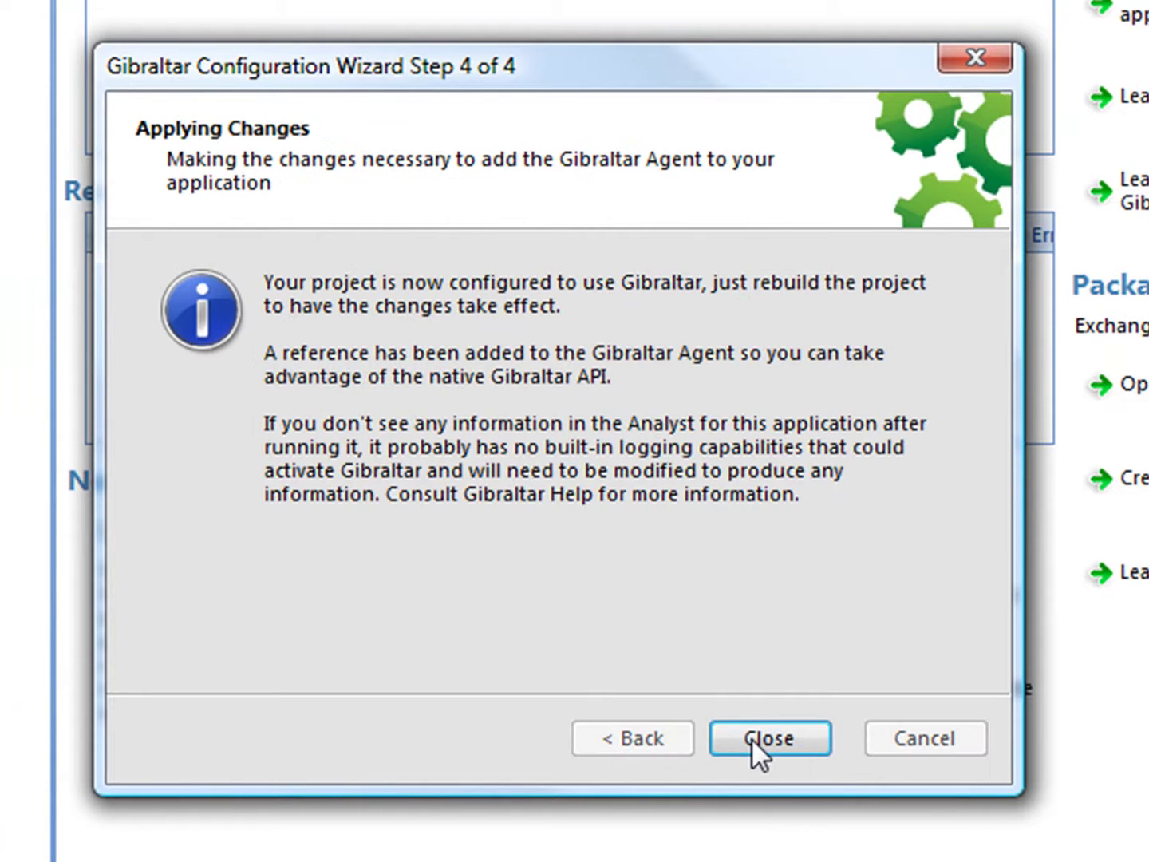
left_click(750, 737)
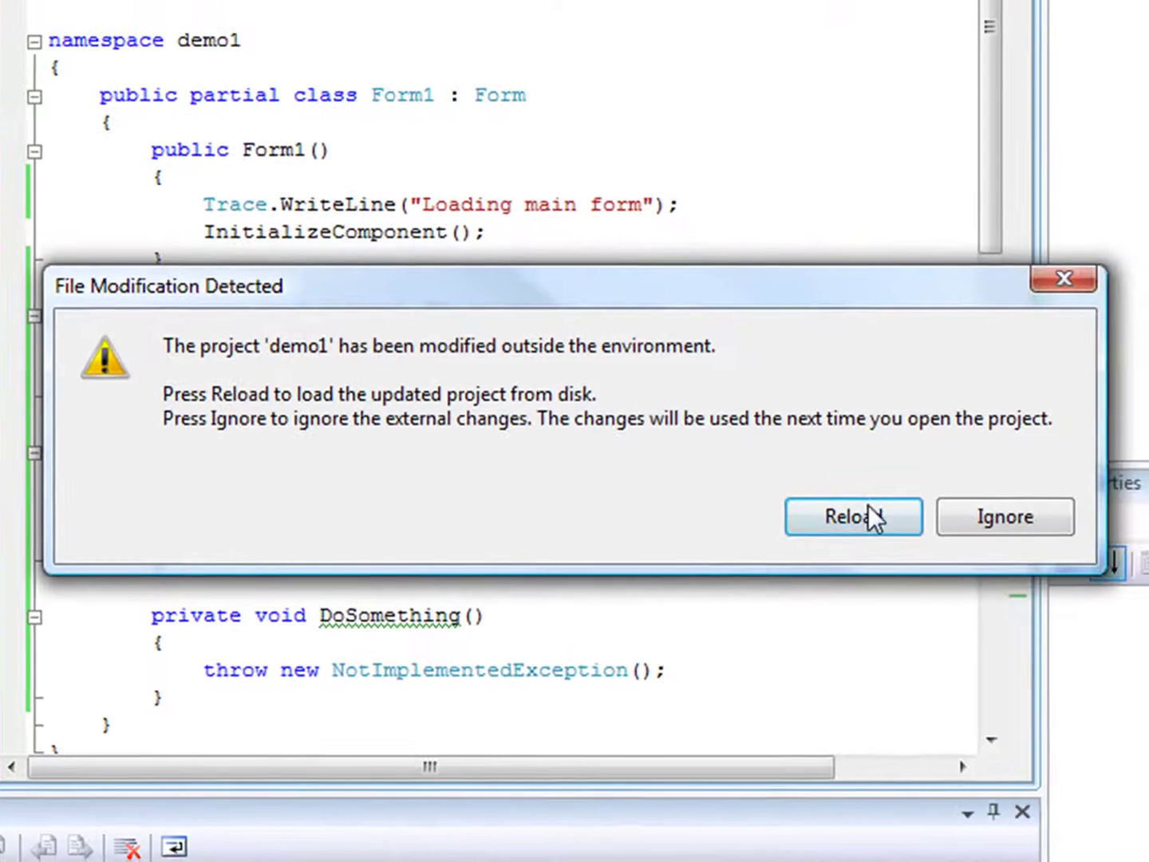
Reload demo1 and find the new Gibraltar.Agent entry under References
left_click(872, 518)
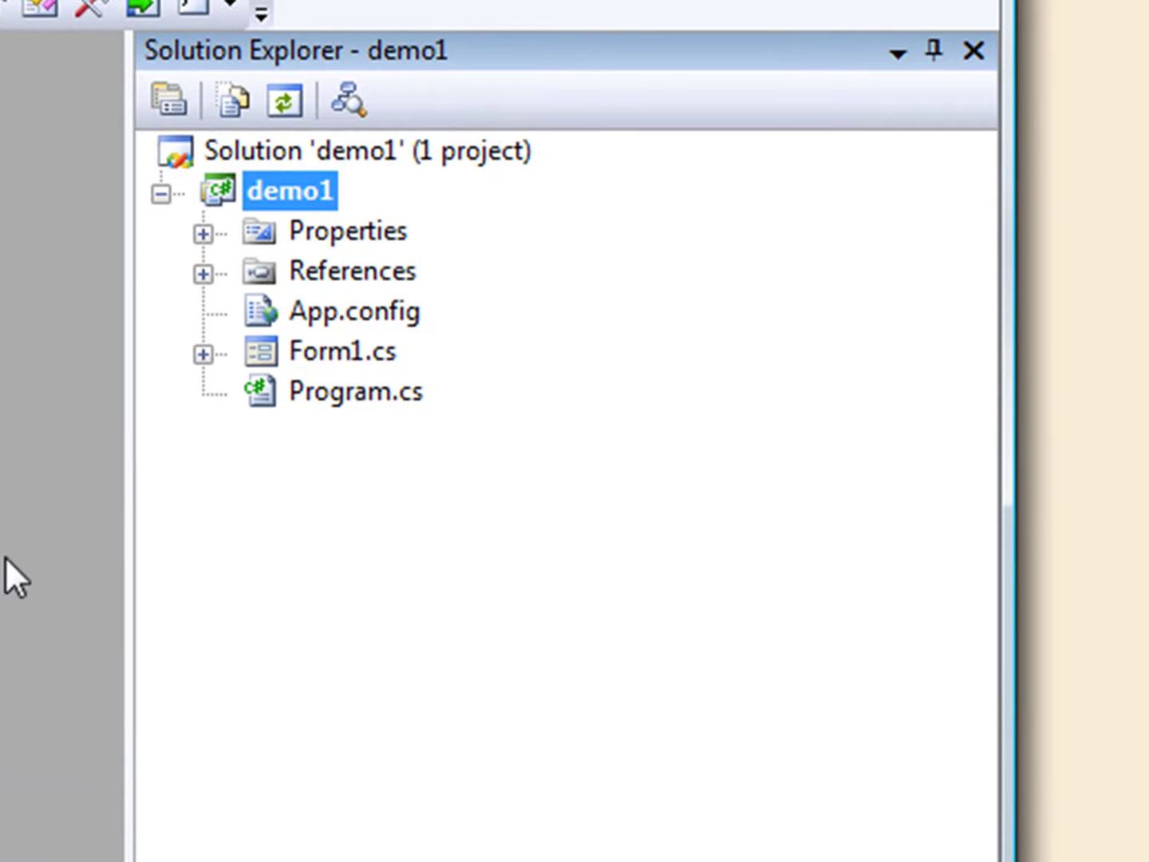
left_click(202, 272)
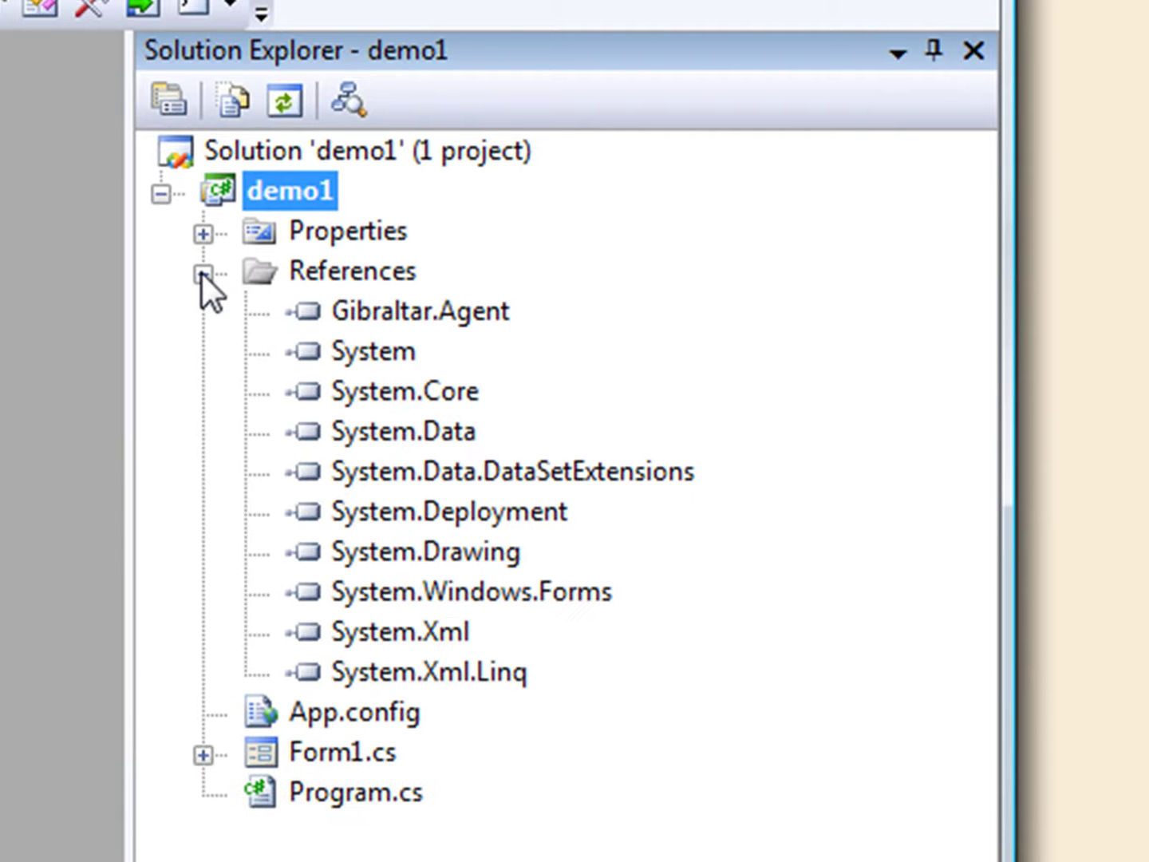
left_click(371, 311)
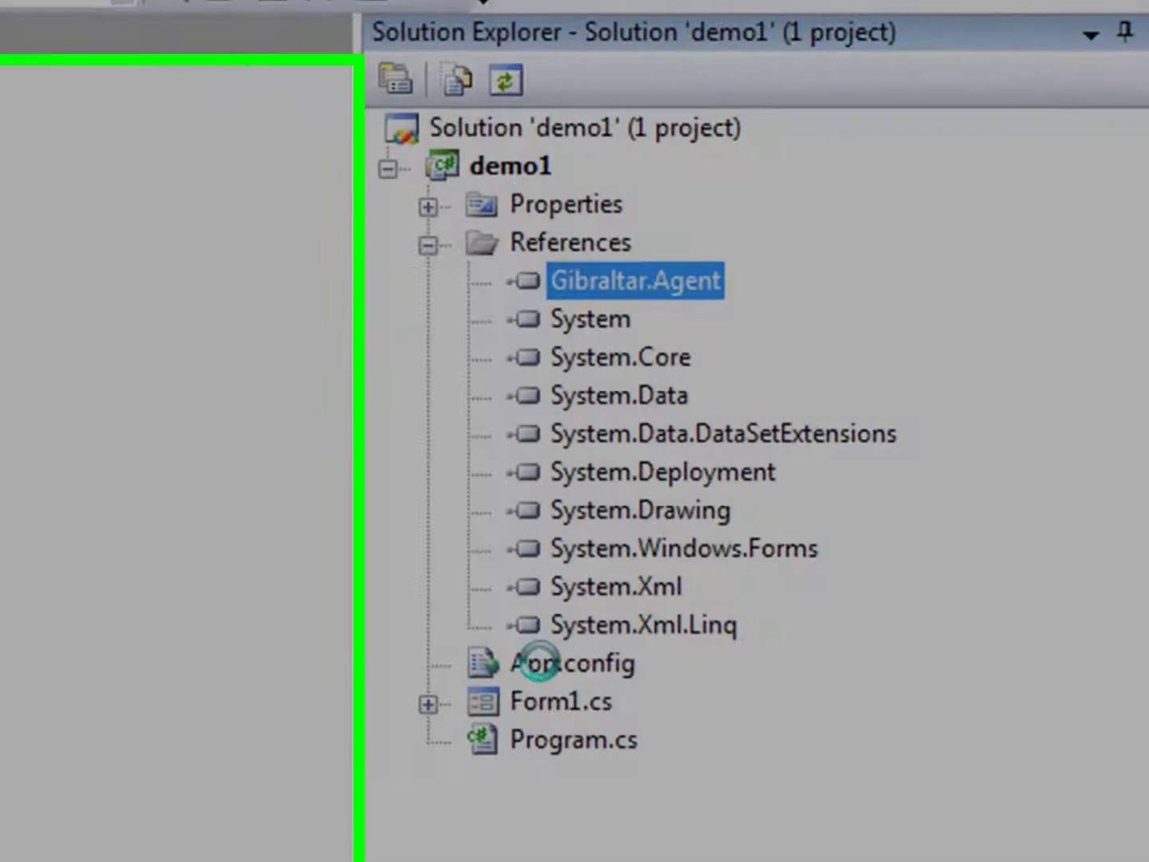
Open App.config and inspect the packager destination e-mail and the Gibraltar trace listener
double_click(538, 663)
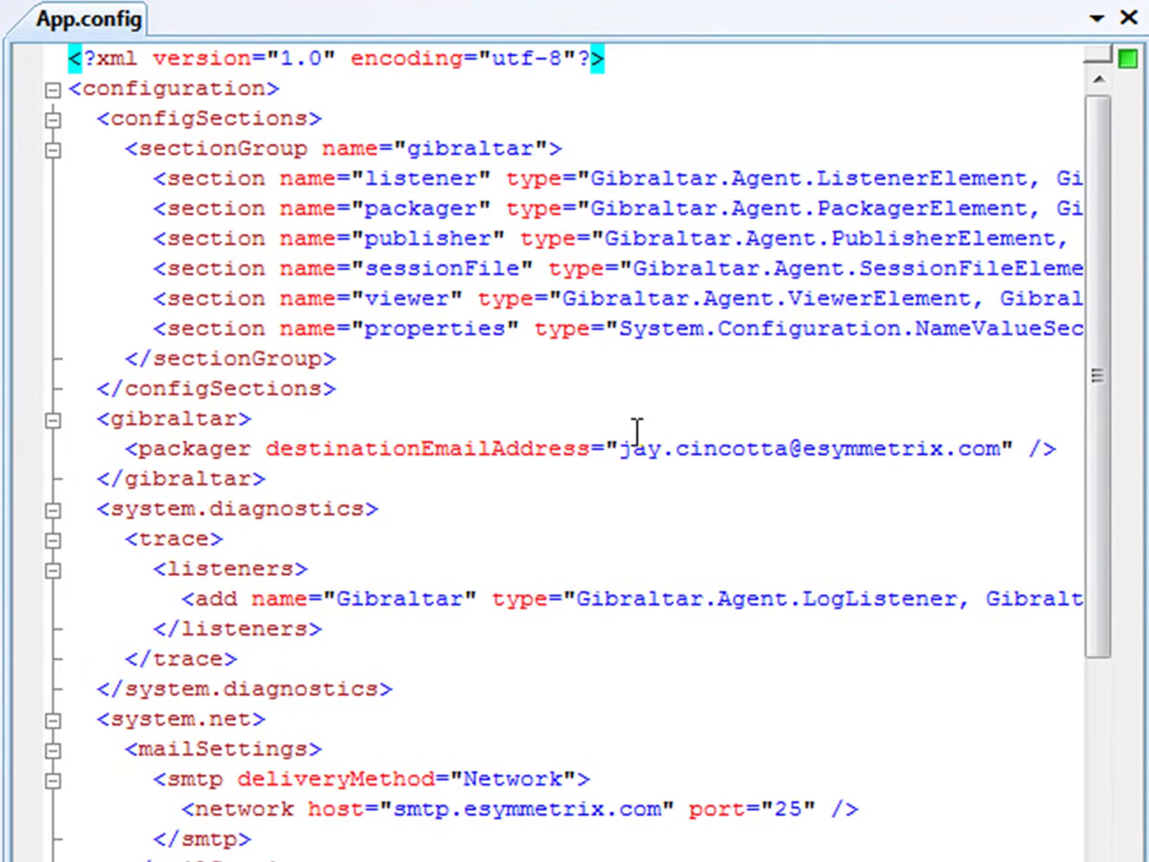
left_click_drag(619, 450, 995, 454)
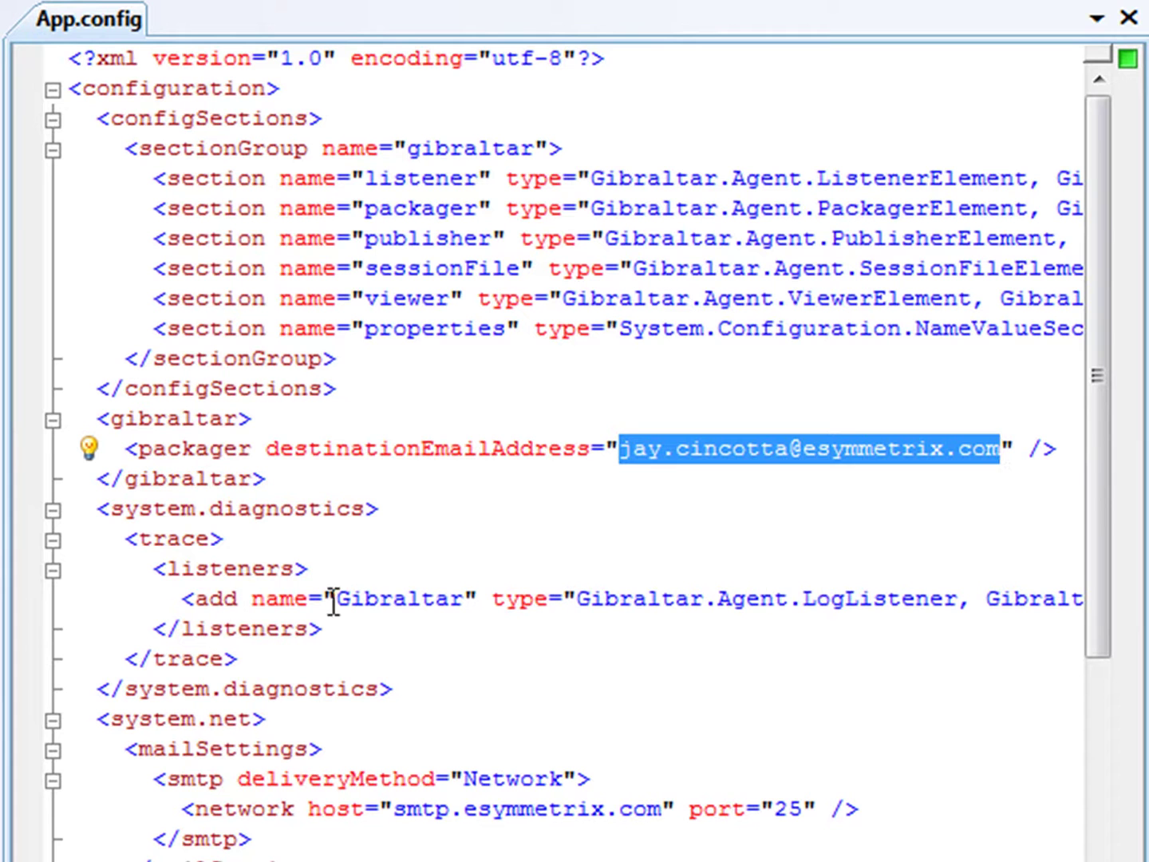
left_click(47, 615)
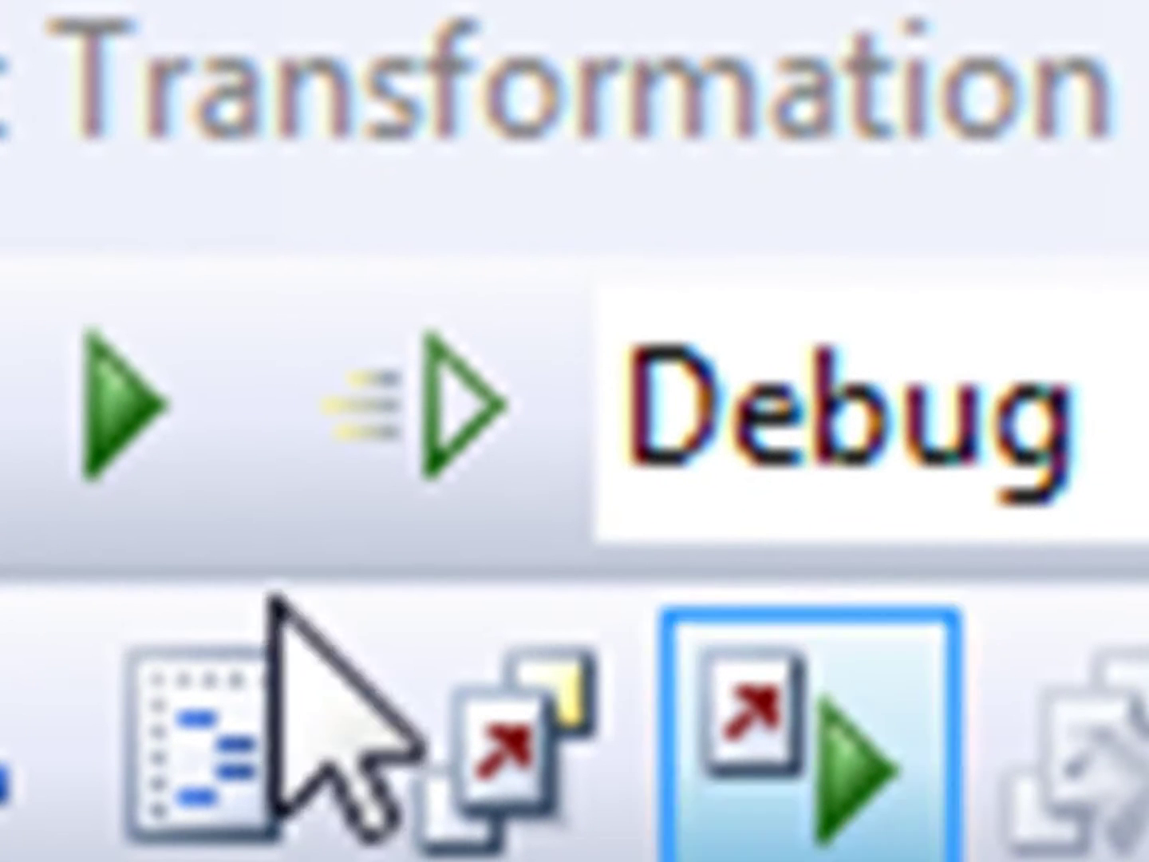
Debug demo1, press button1 twice and button2, then close the error report with 'Ignore' ticked
left_click(83, 422)
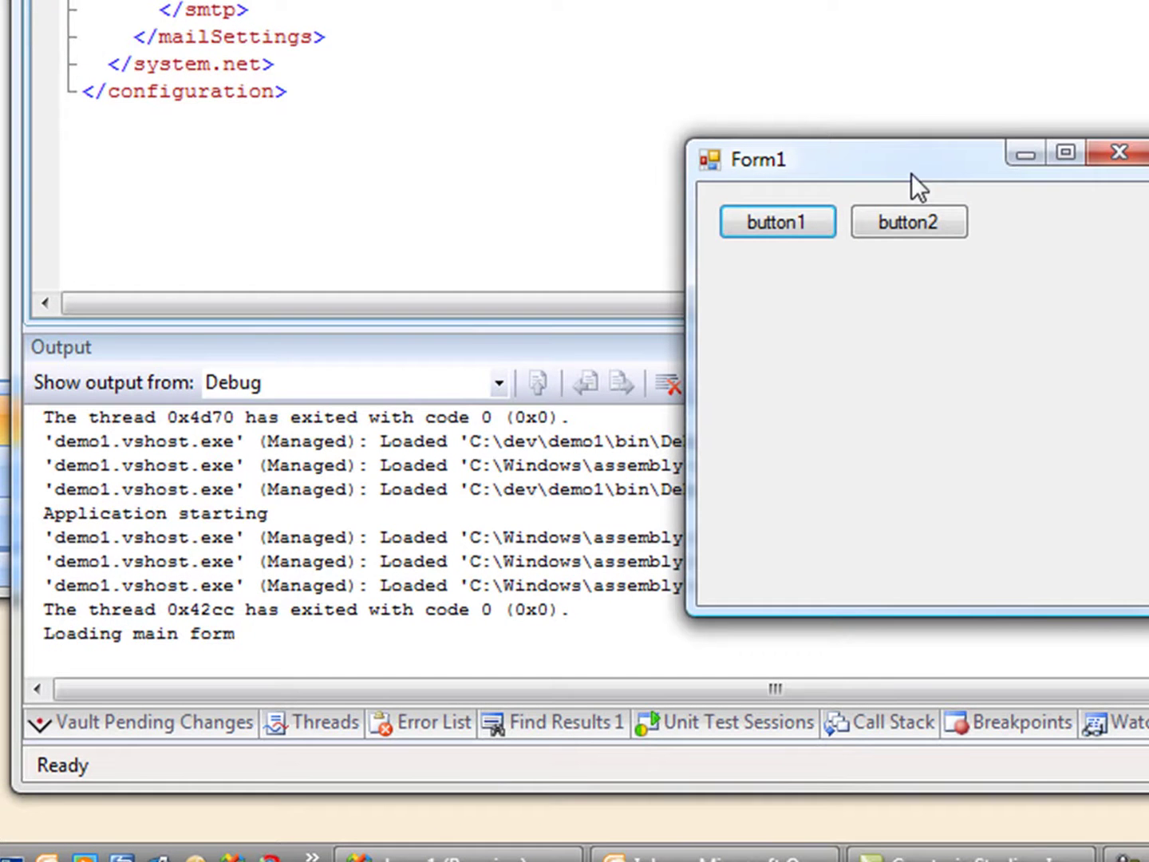
left_click(785, 223)
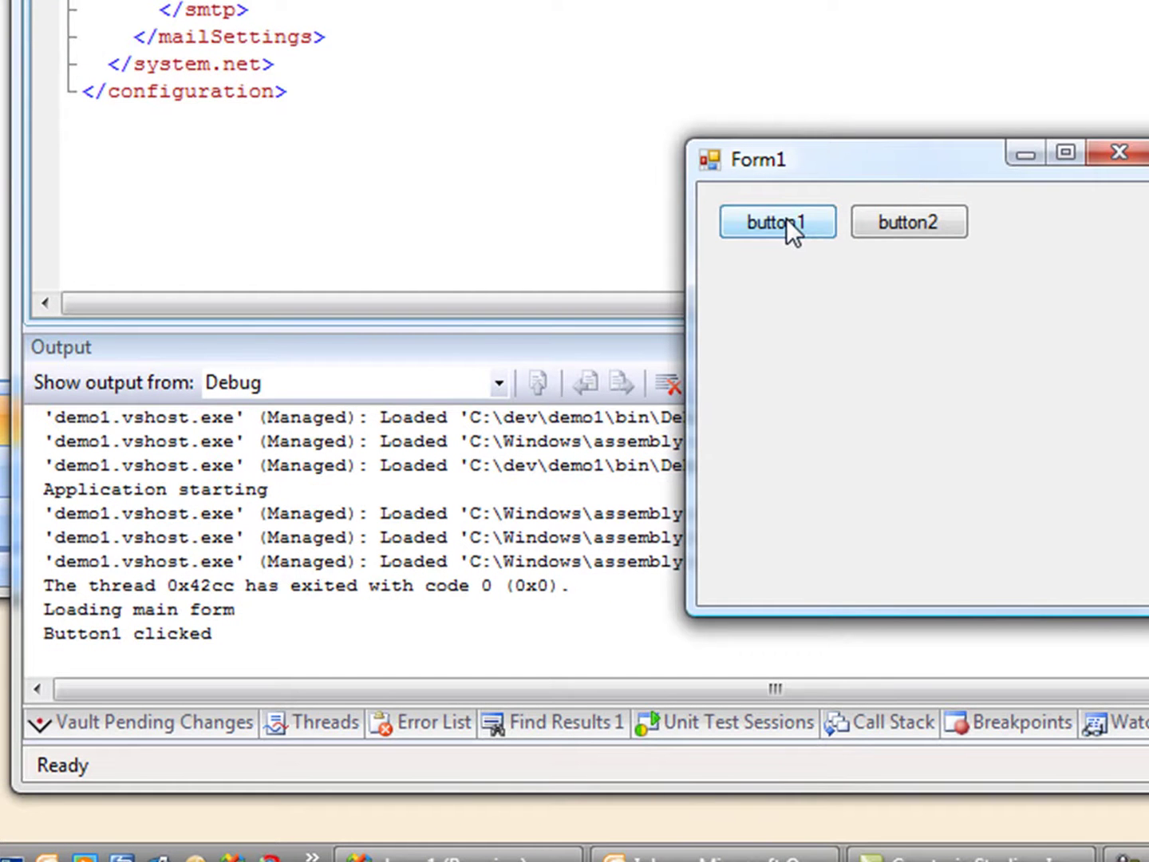
left_click(785, 223)
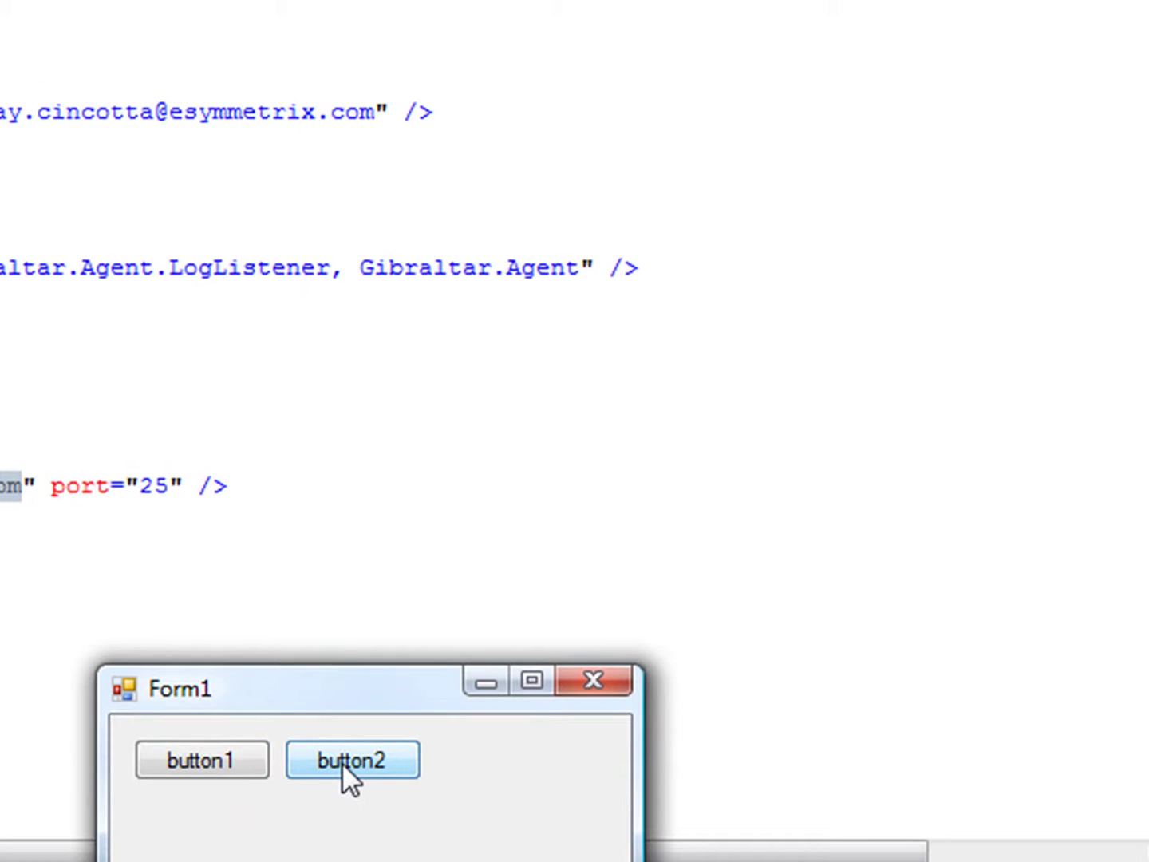
left_click(342, 762)
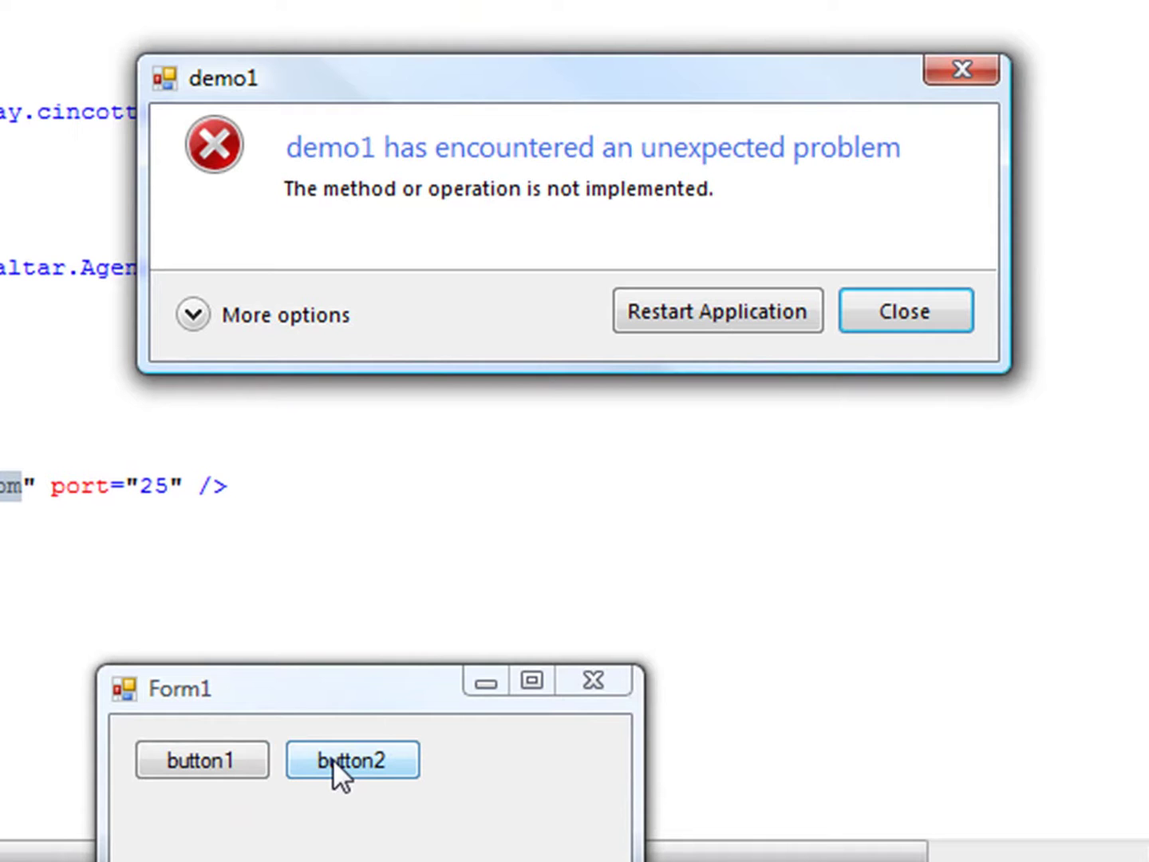
left_click(194, 315)
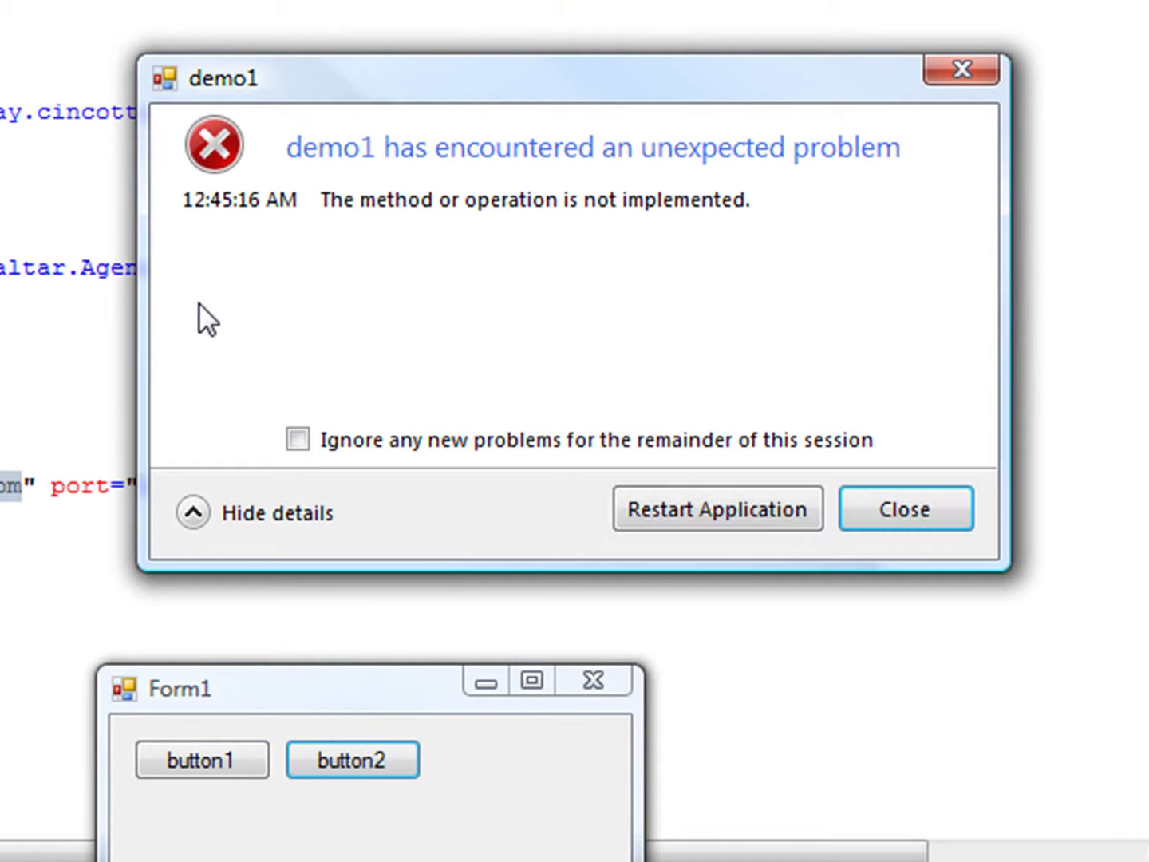
left_click(297, 438)
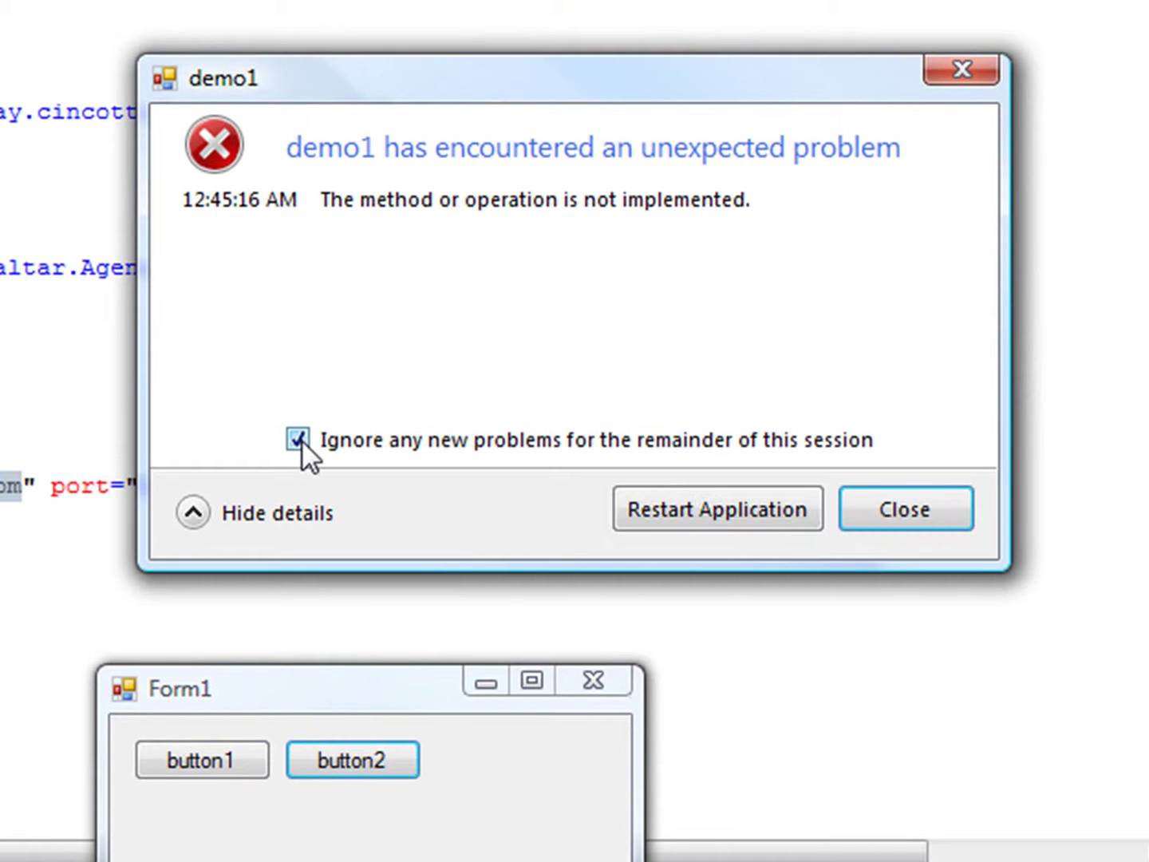
left_click(886, 505)
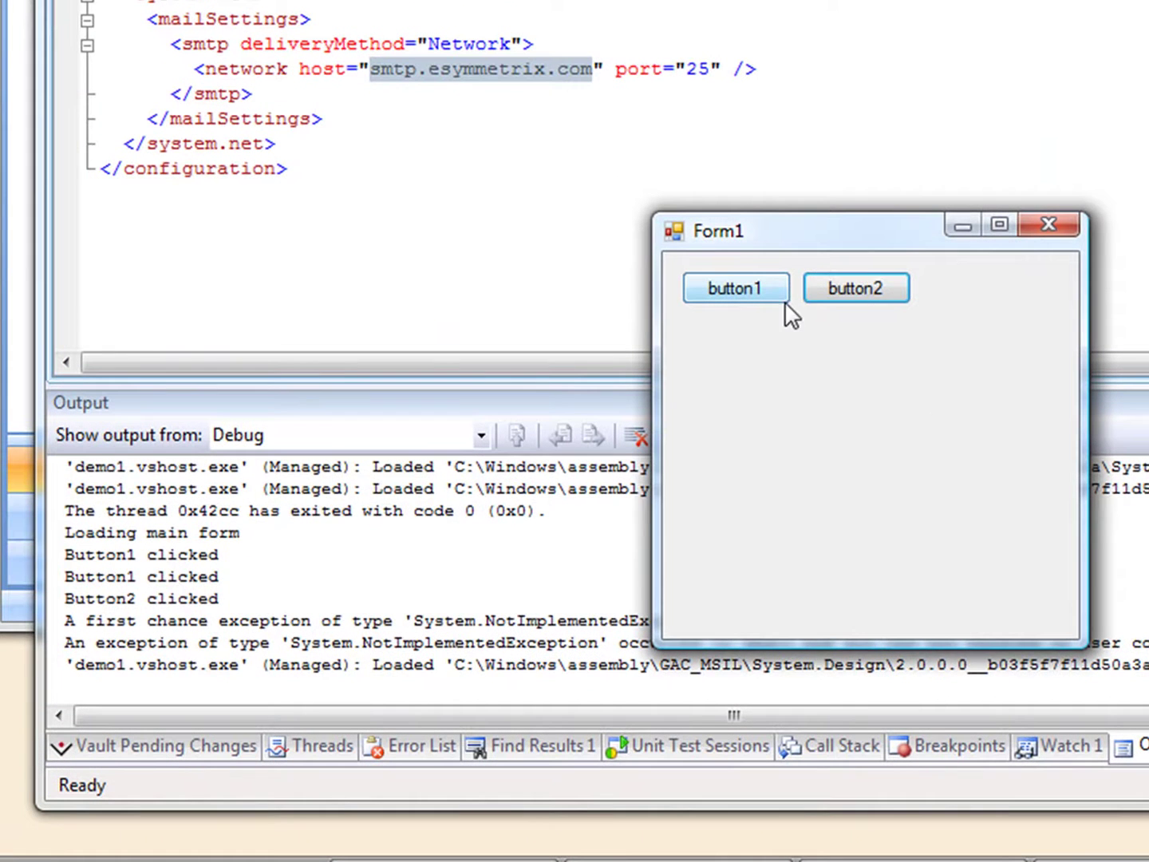
Press button2 three more times and button1 twice, then close the demo1 form
left_click(860, 285)
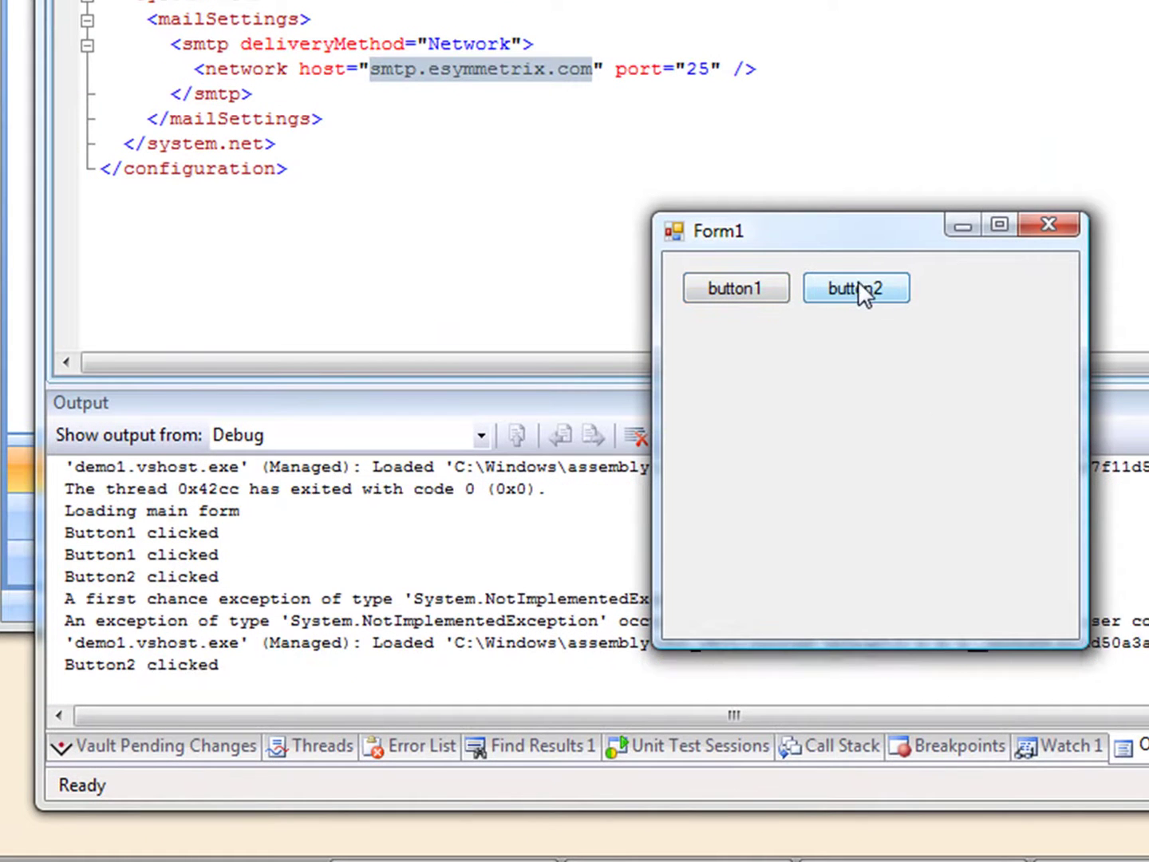
left_click(736, 288)
left_click(735, 290)
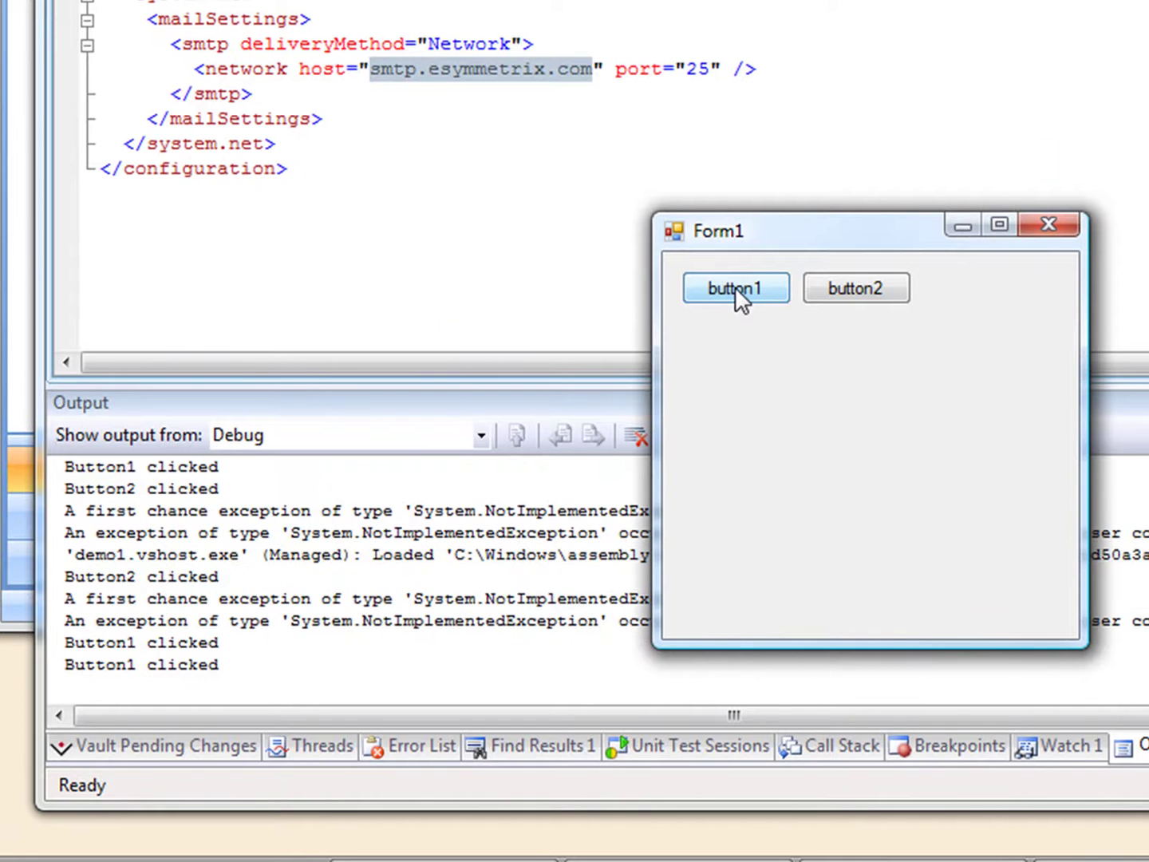
left_click(847, 293)
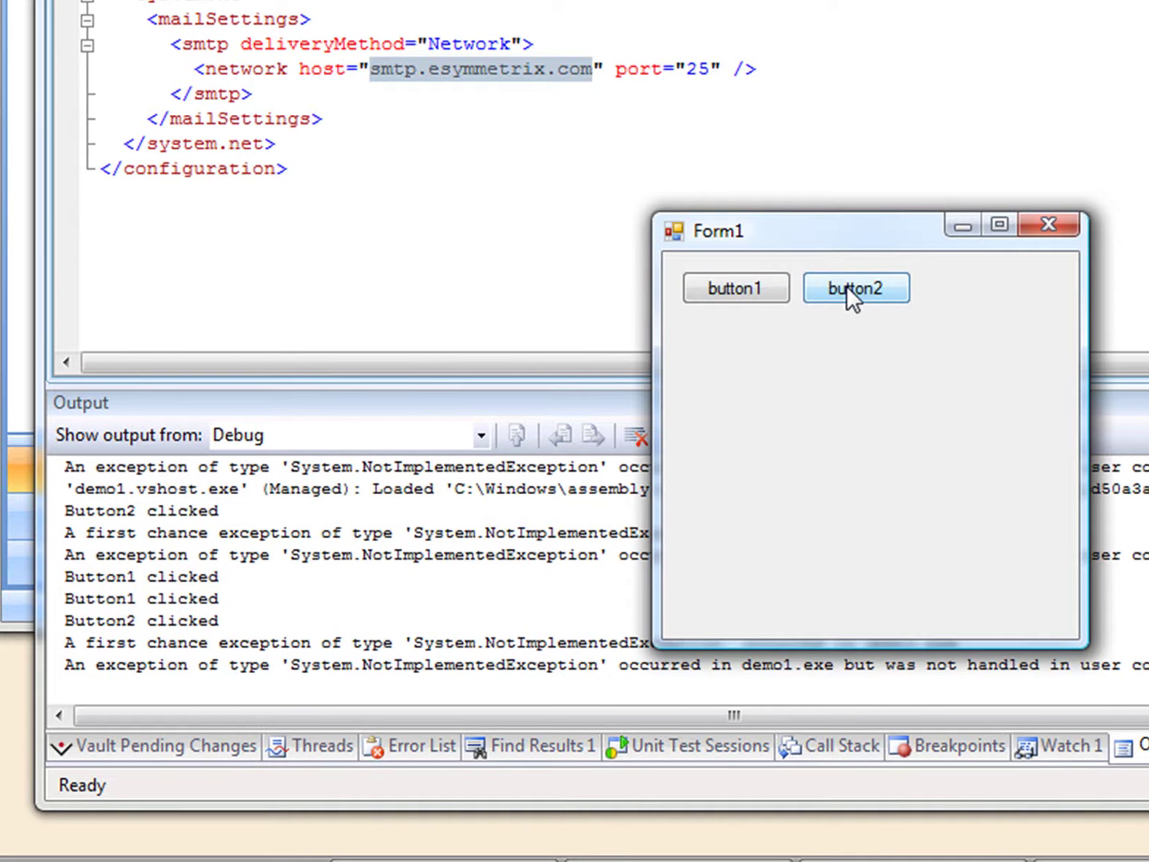
left_click(847, 284)
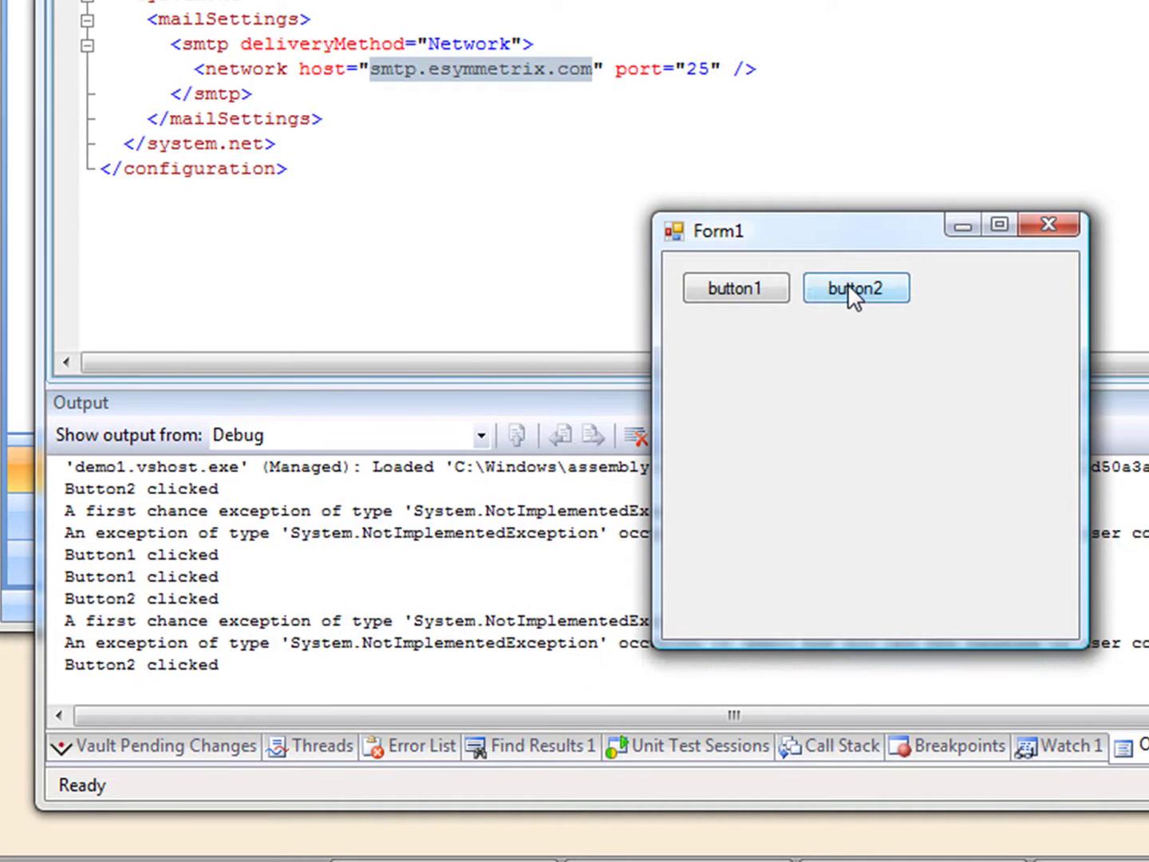
left_click(1044, 220)
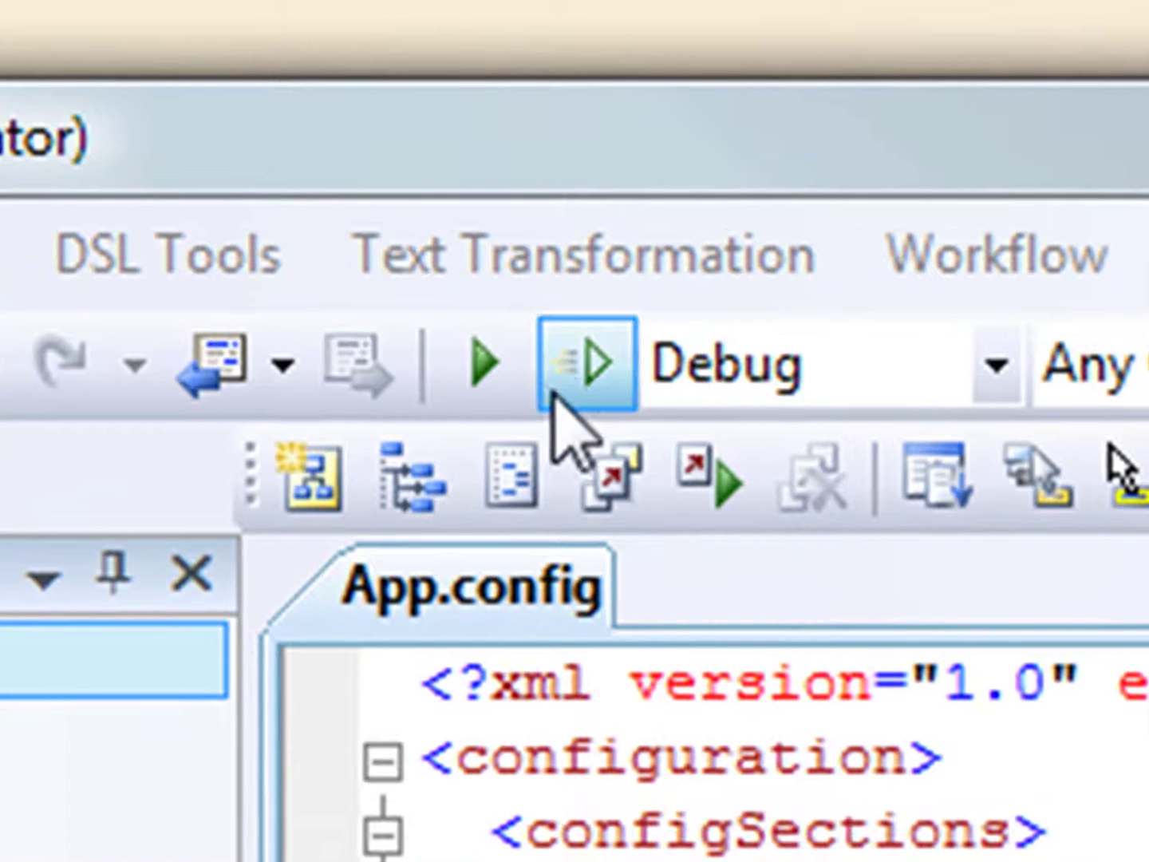
Run demo1 without debugging, press button1 twice and button2 twice, ignoring further problems on the second report
left_click(584, 367)
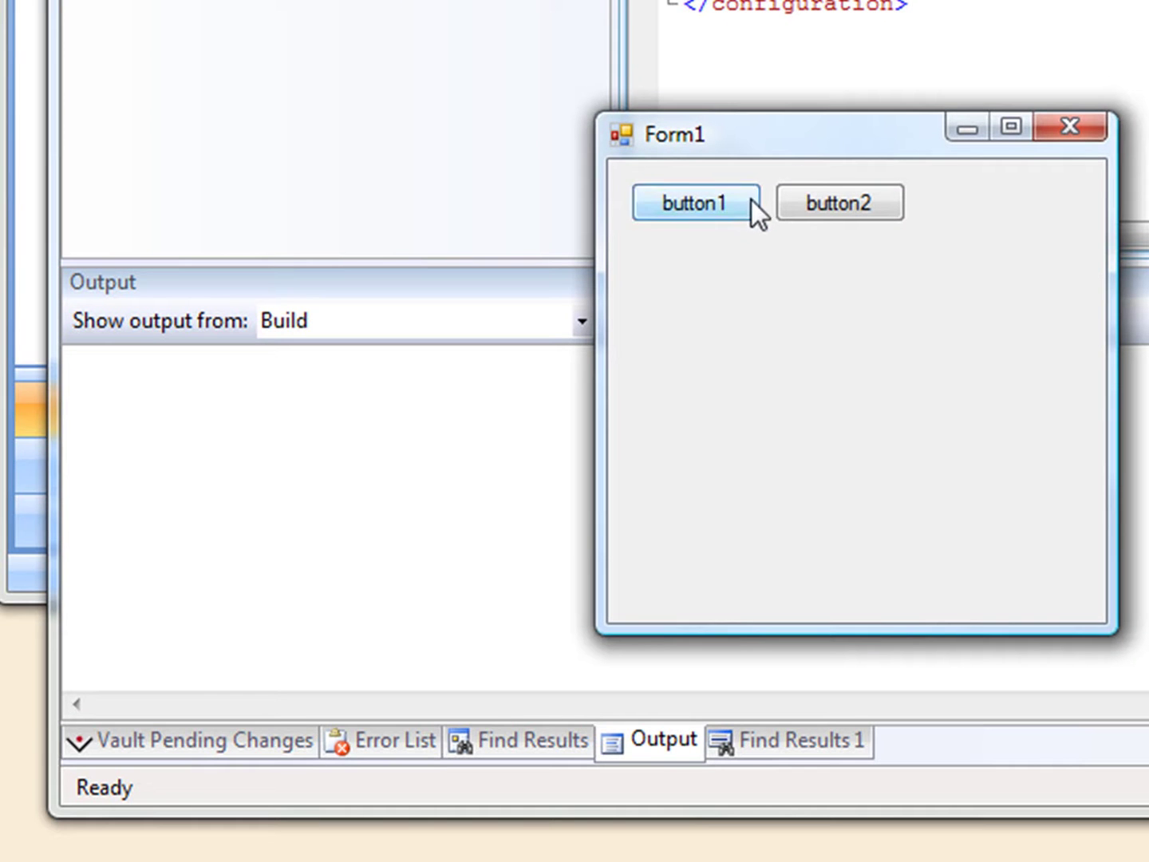
left_click(729, 203)
left_click(730, 201)
left_click(263, 495)
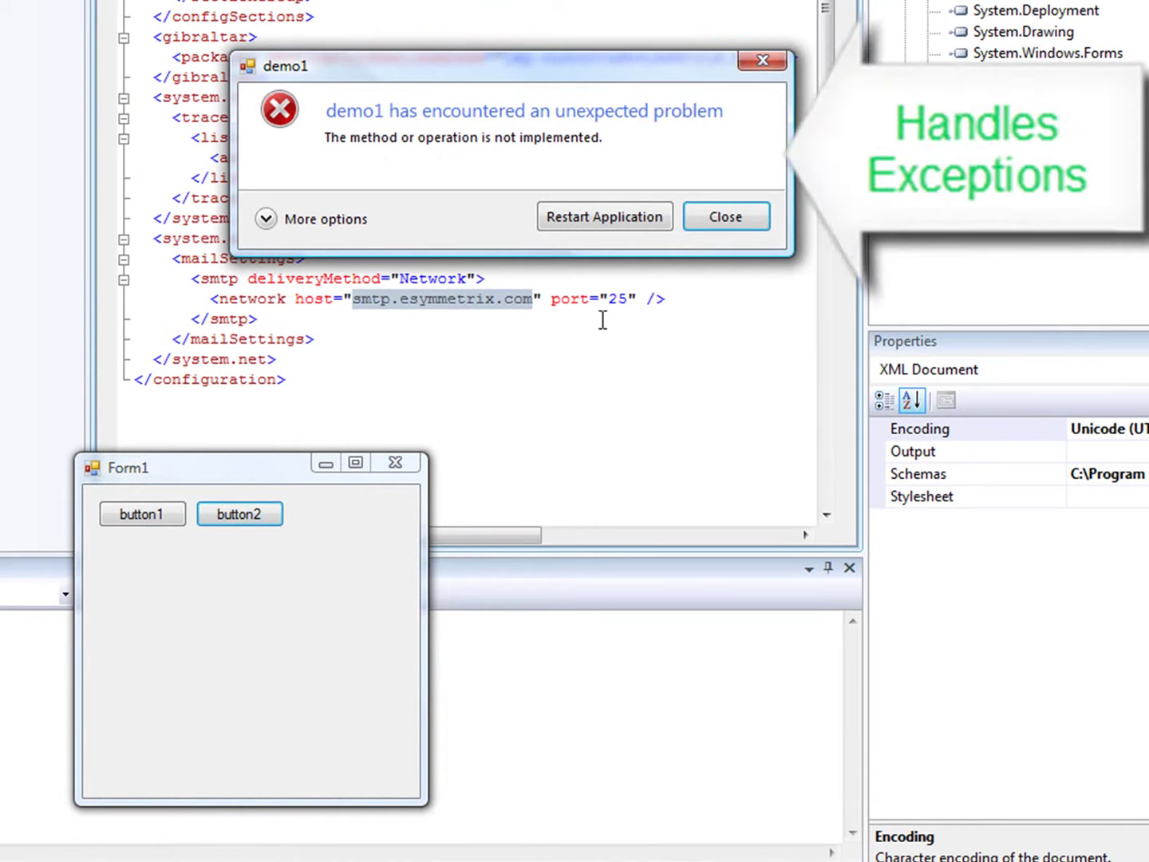
left_click(750, 224)
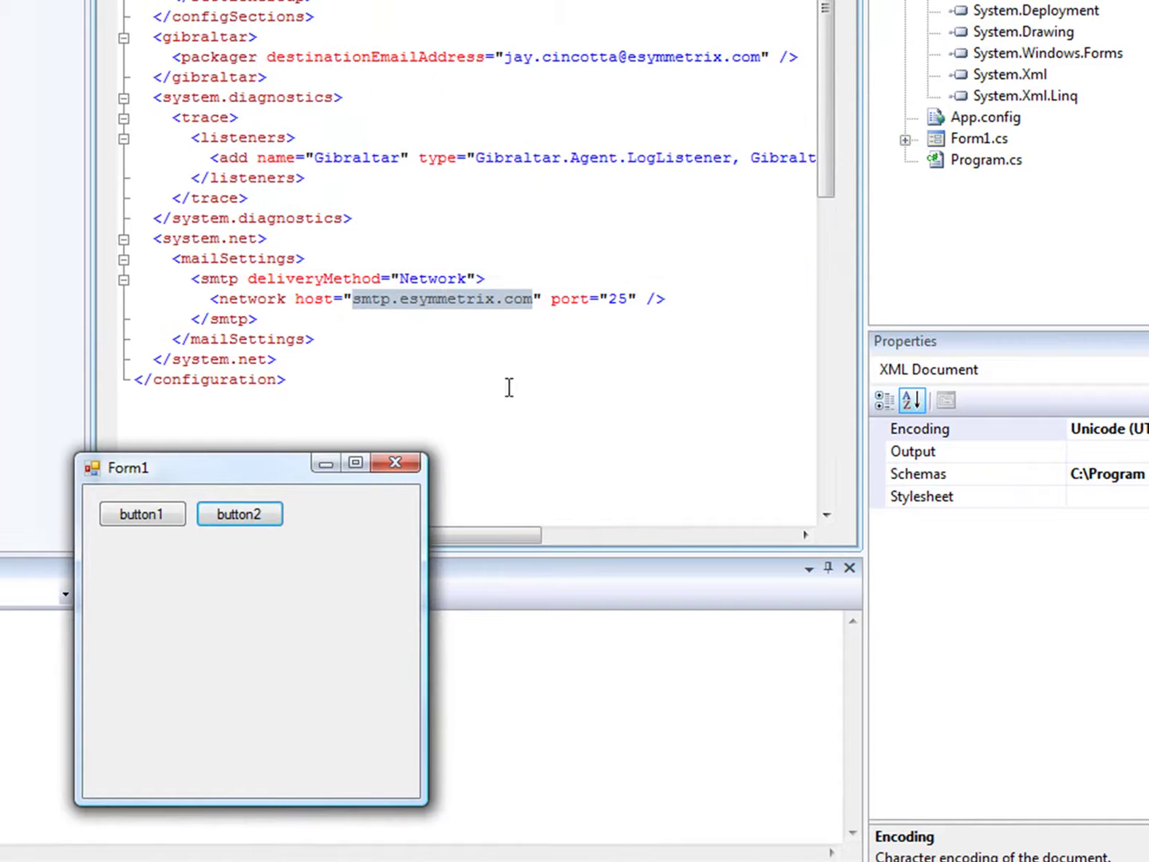
left_click(257, 520)
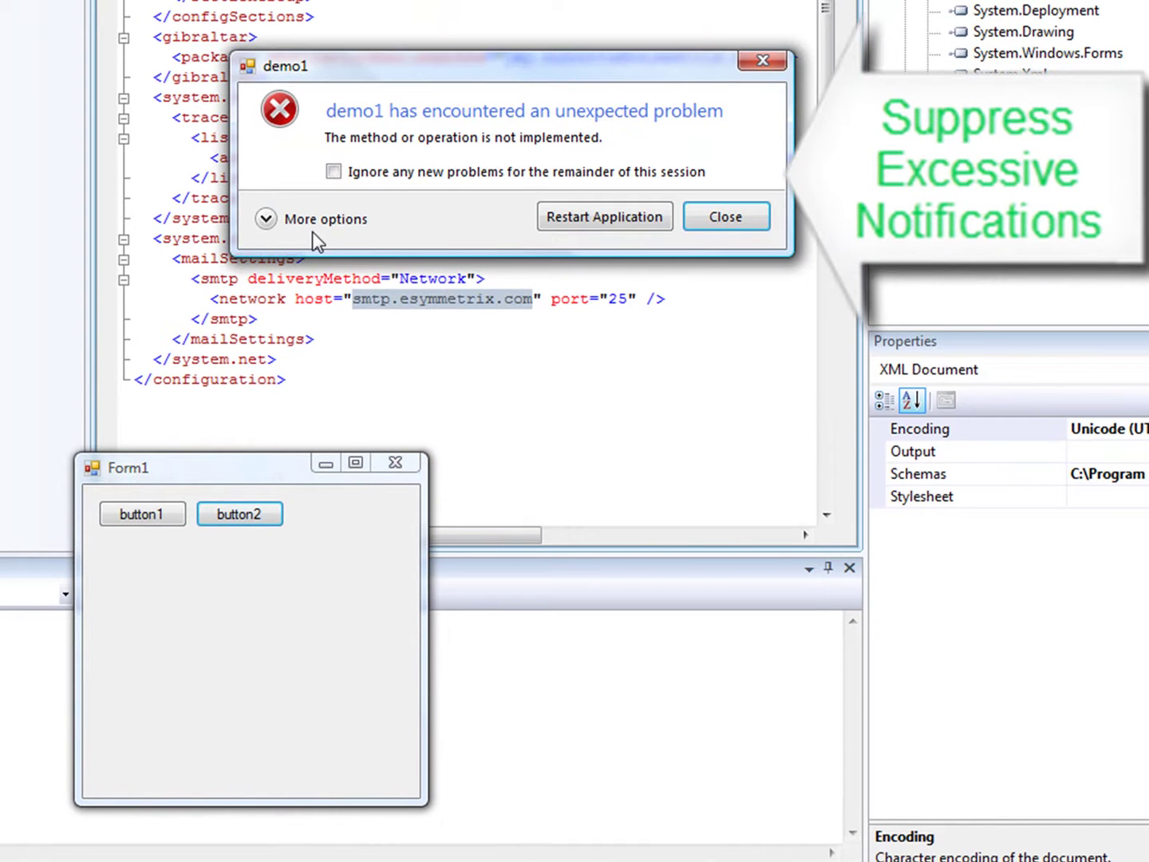
left_click(334, 174)
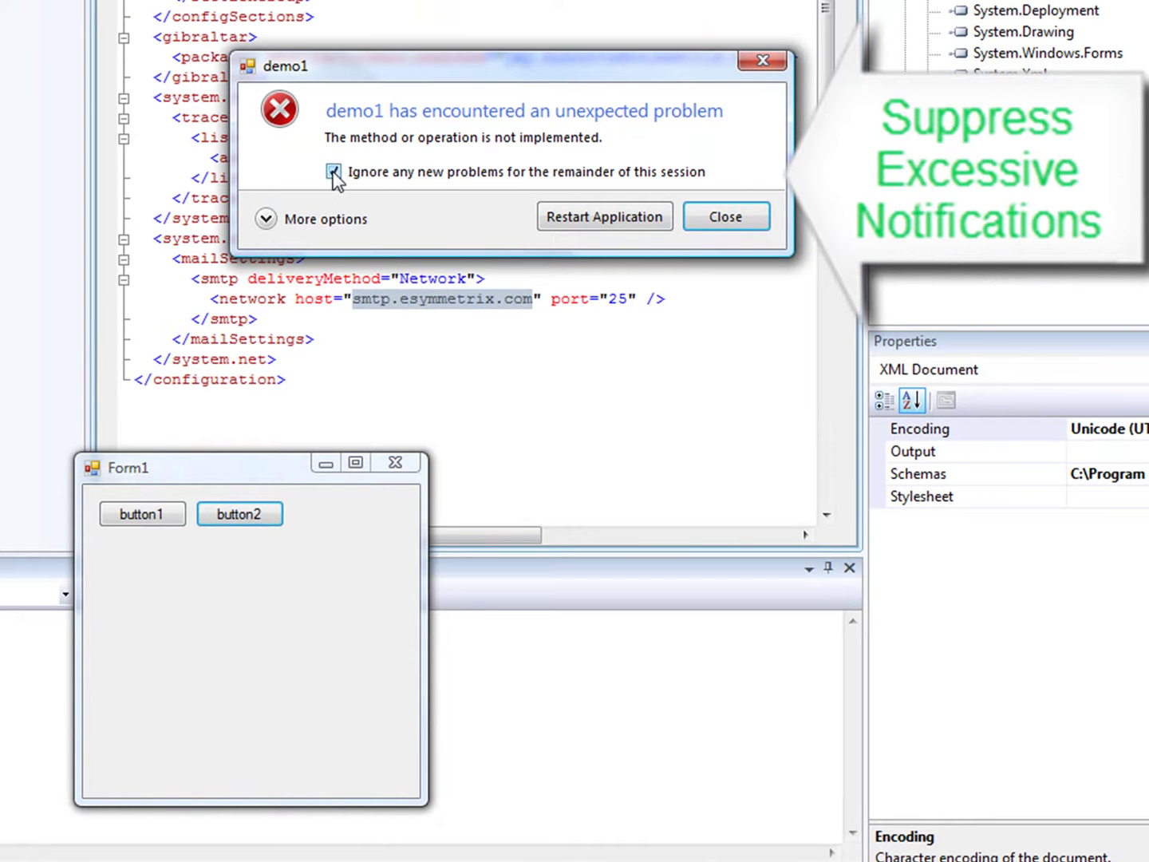
left_click(729, 224)
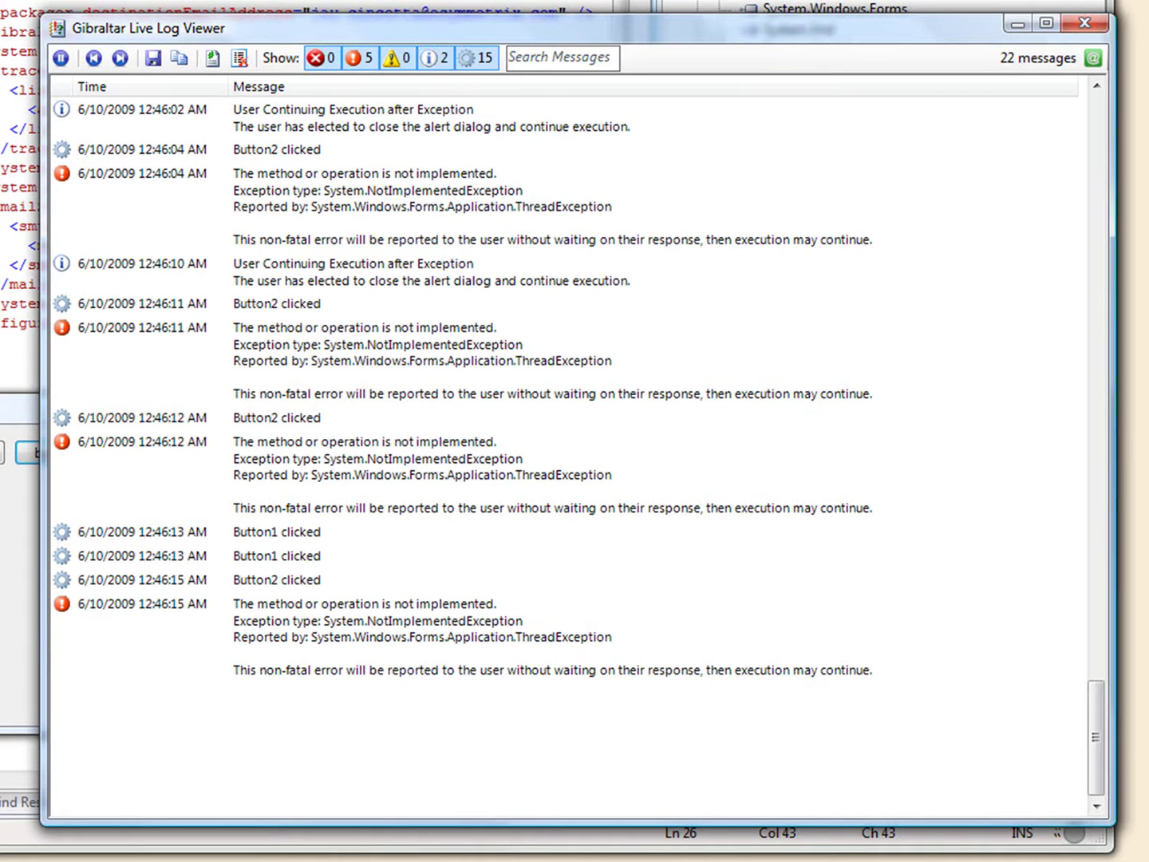
Show all messages with thread, method and source columns, and inspect the startup and Button1 entries
left_click(357, 59)
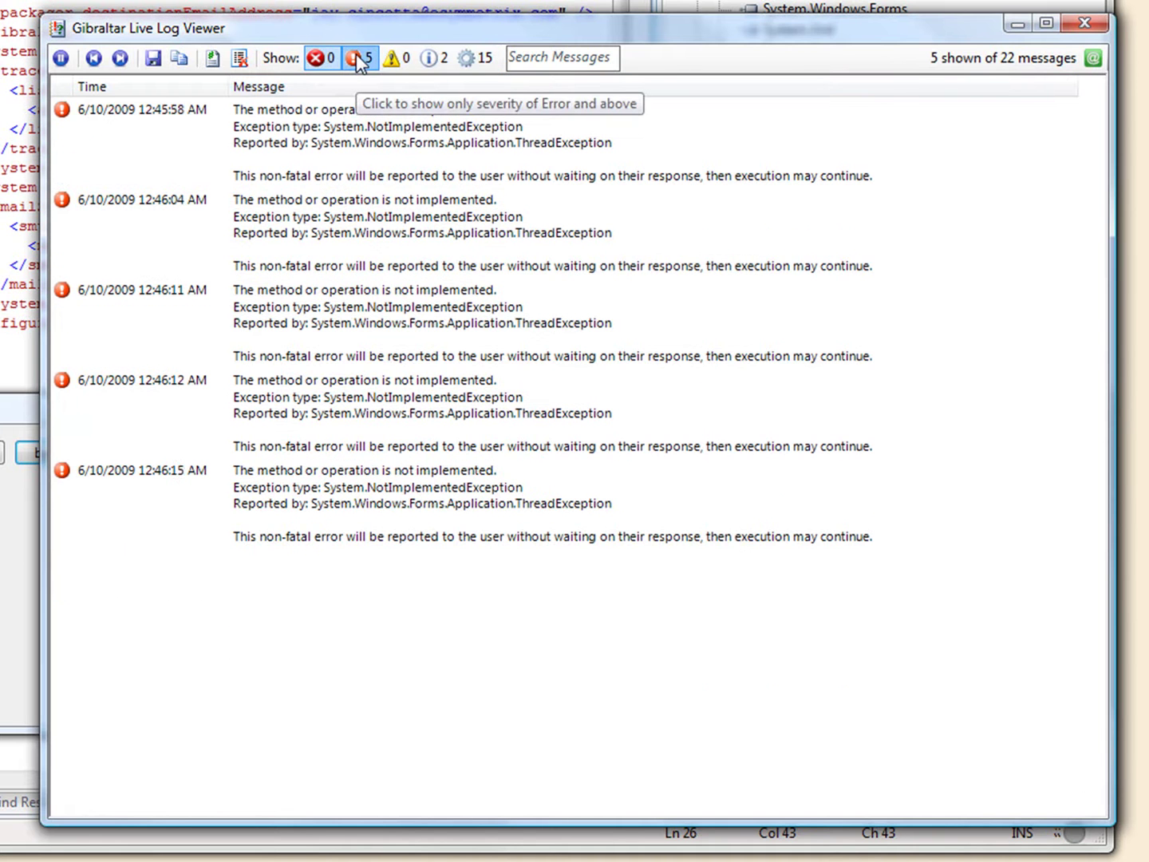
left_click(473, 55)
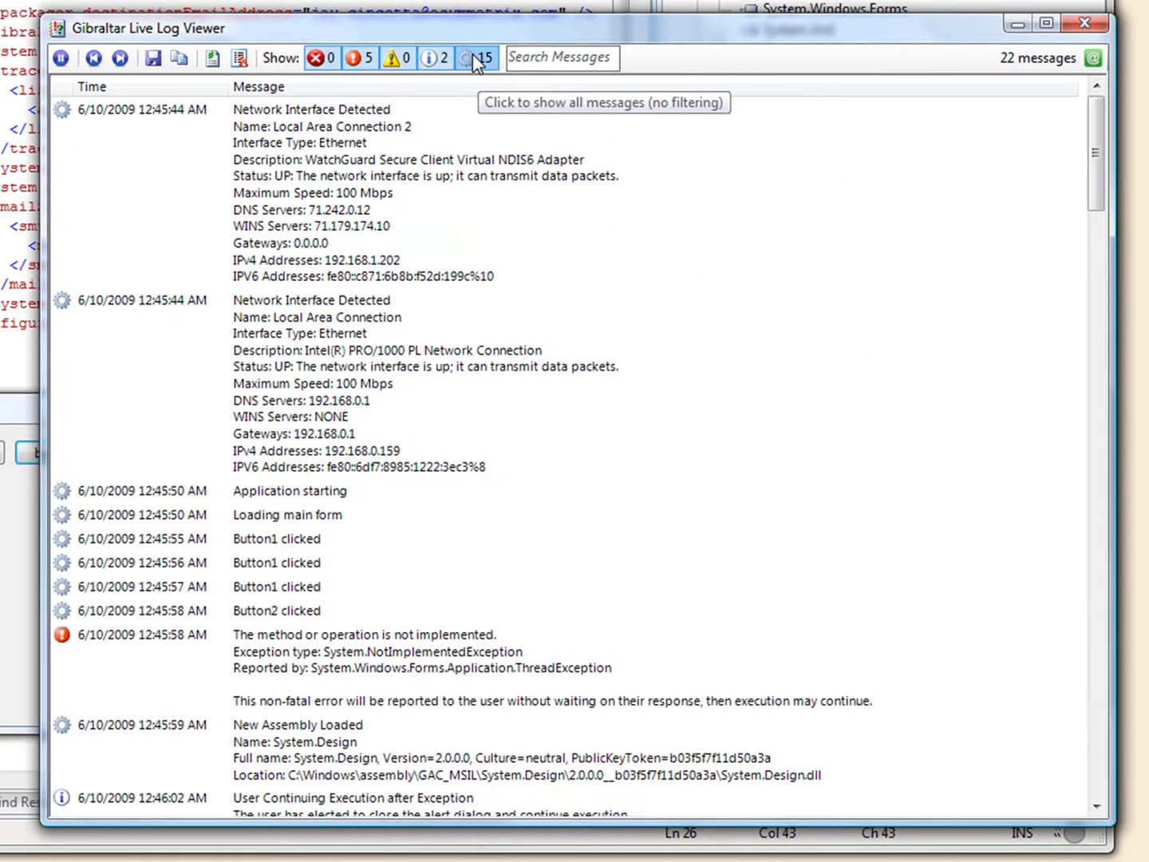
left_click(216, 58)
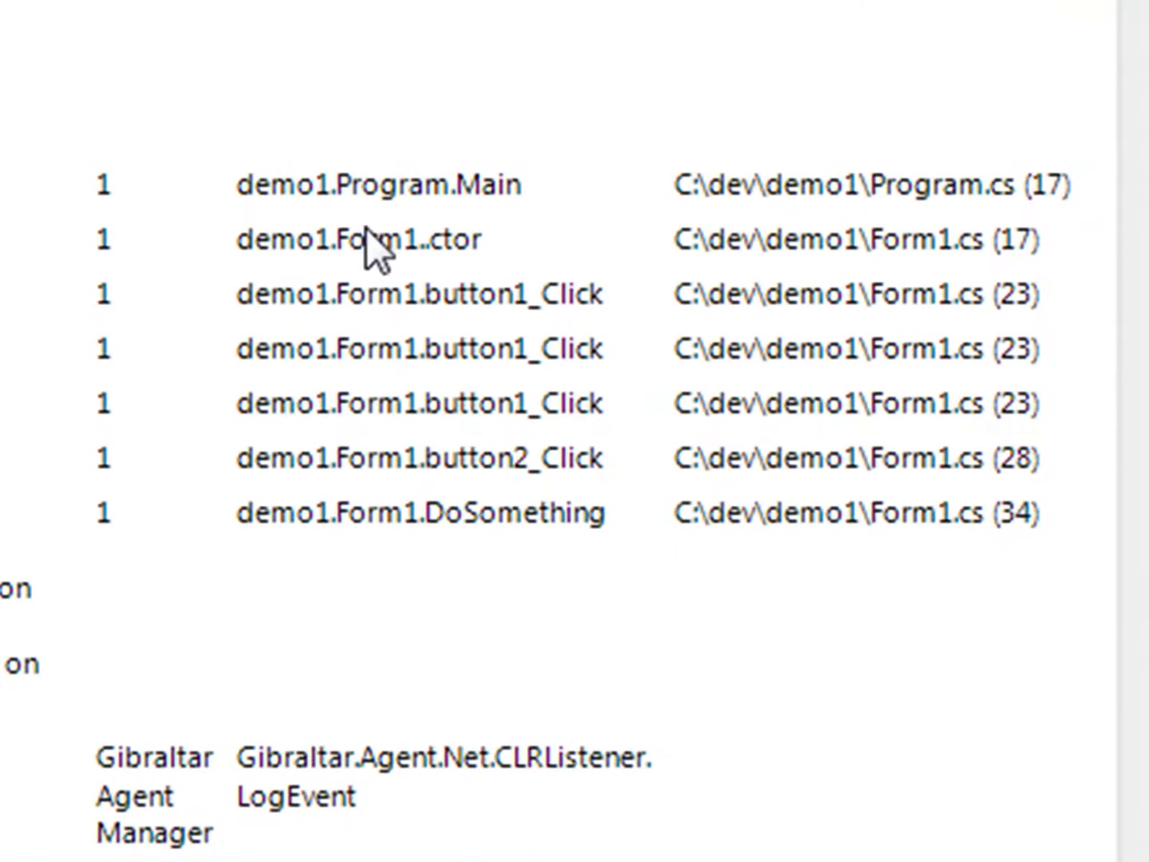
left_click(374, 188)
left_click(374, 249)
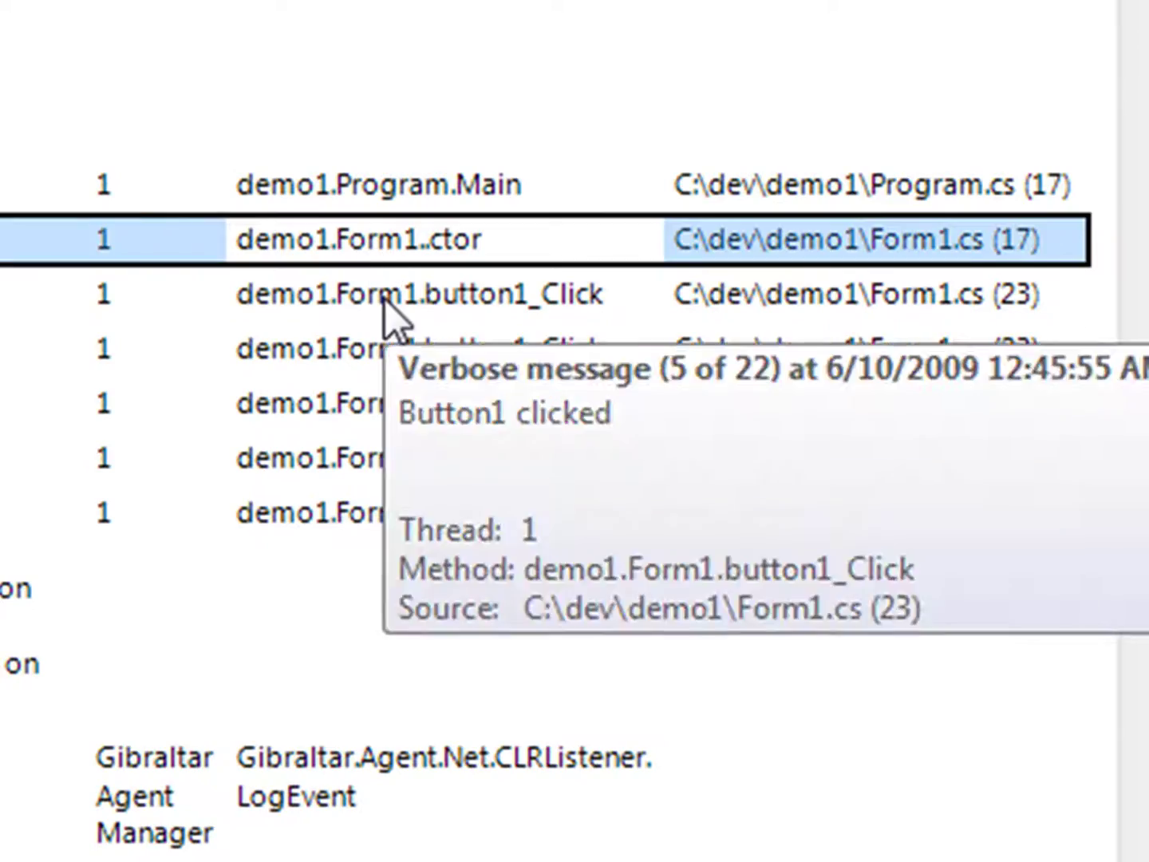
left_click(385, 299)
left_click(367, 348)
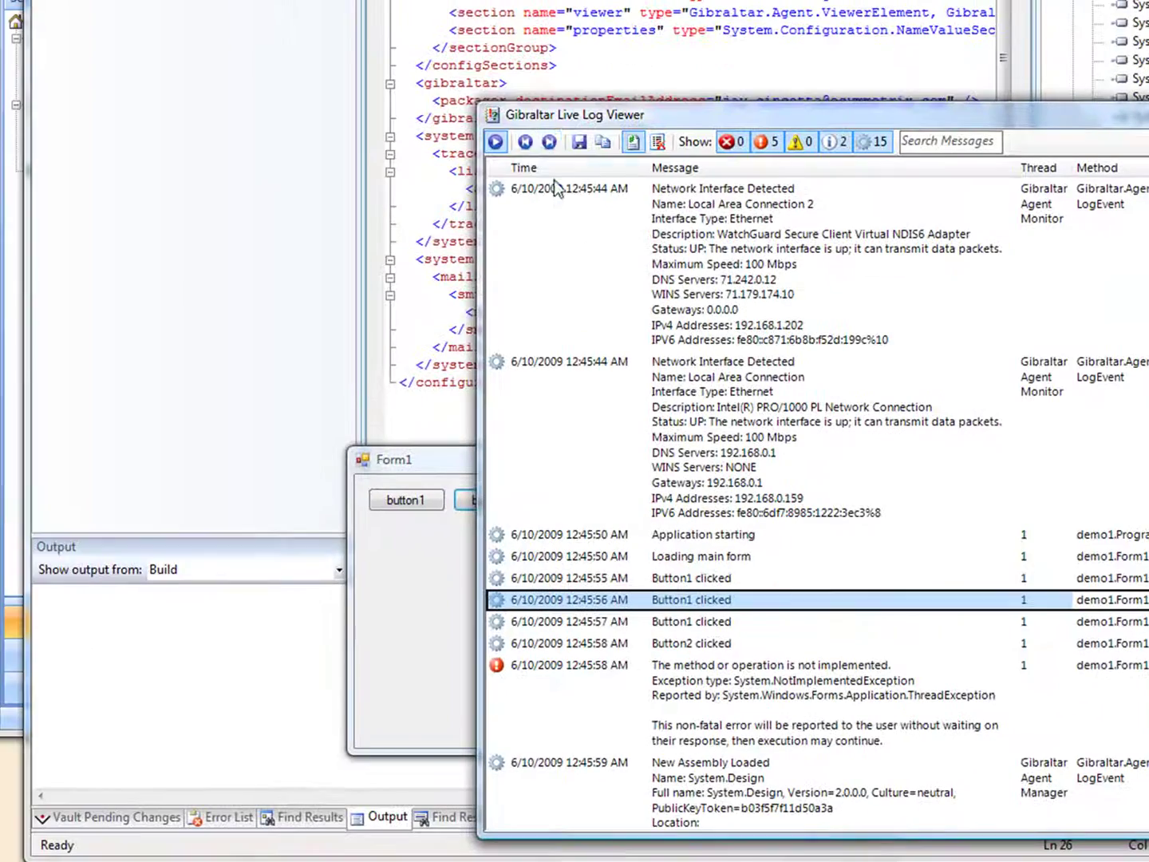
Turn on auto-scroll, place demo1 beside the viewer, and log Button1 clicks and an error live
left_click(495, 144)
left_click_drag(437, 464, 227, 467)
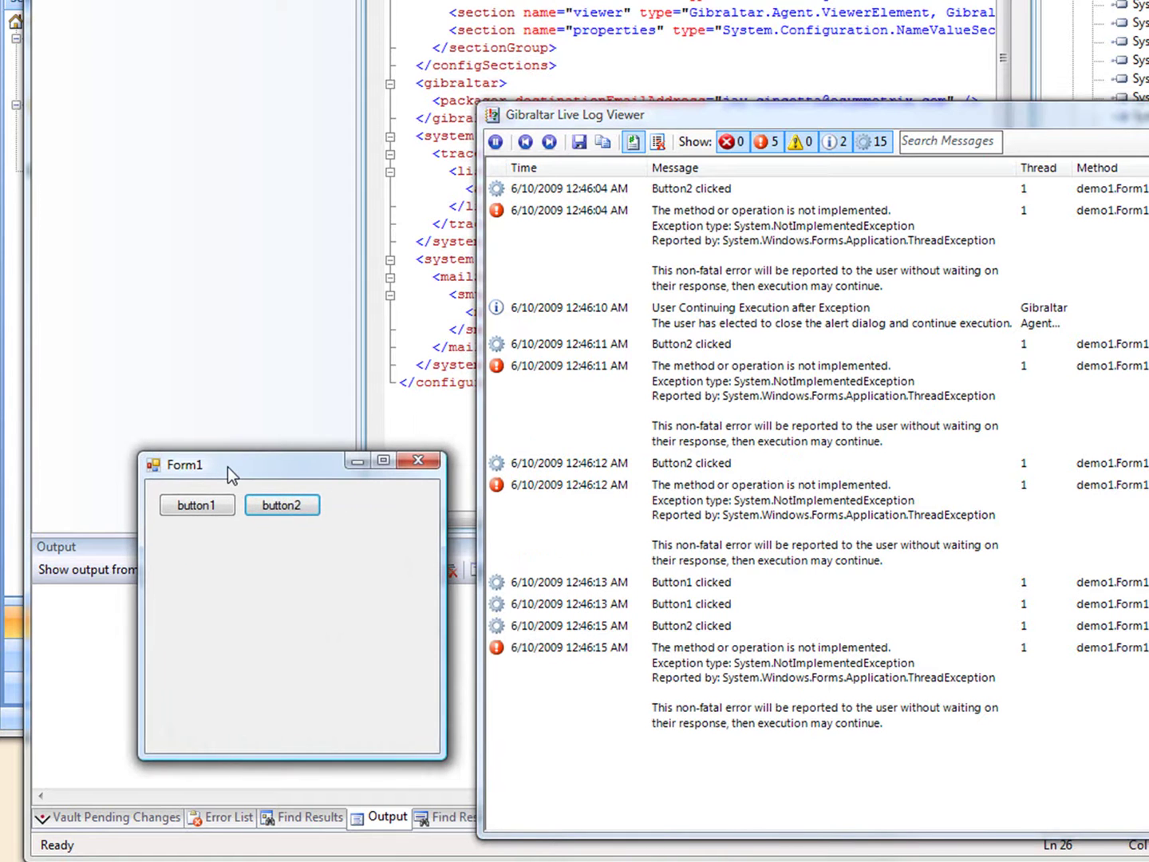
left_click(202, 506)
left_click(271, 506)
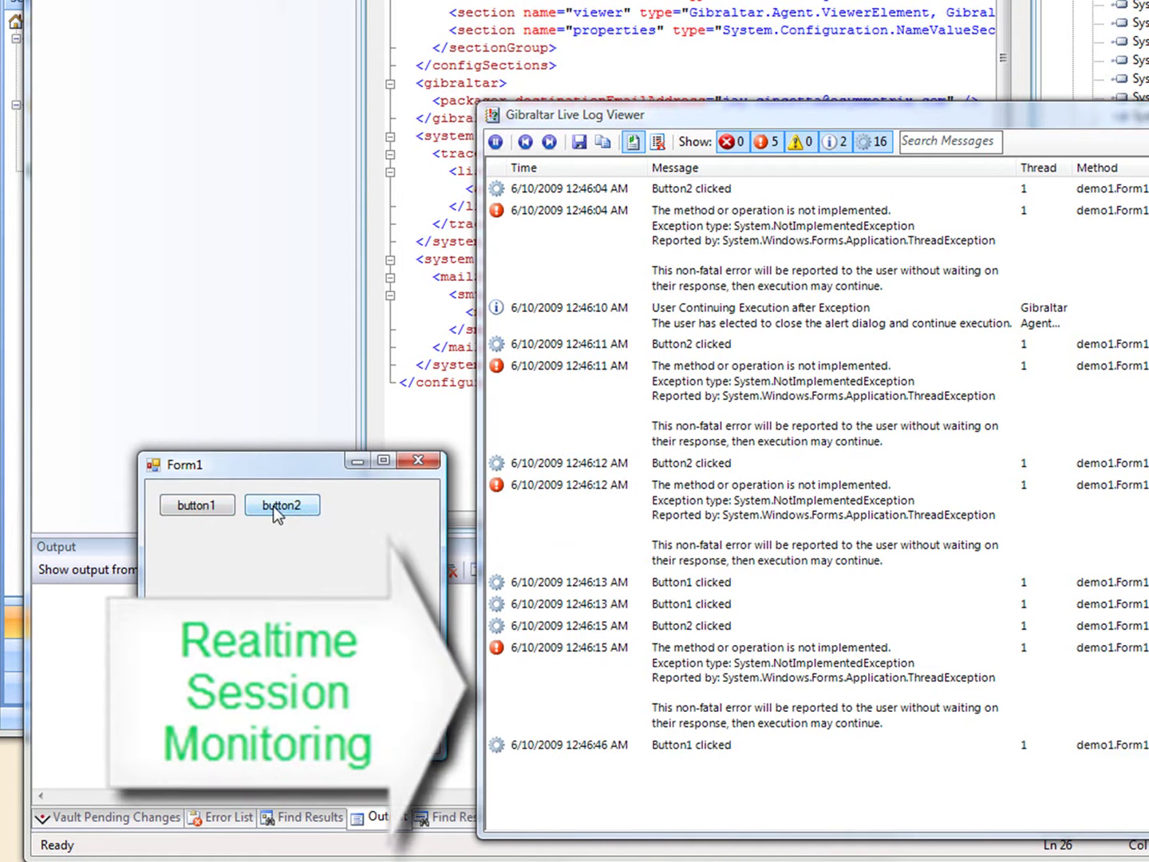
left_click(197, 508)
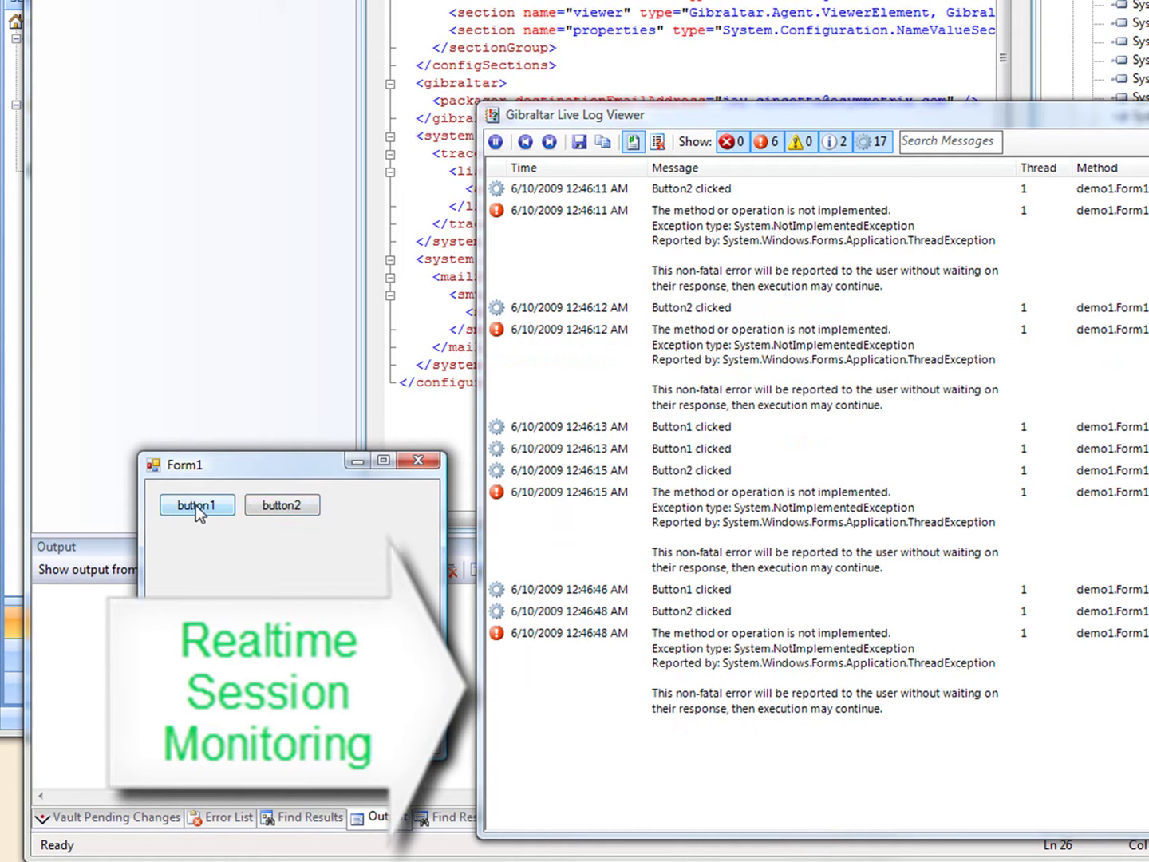
Log one more Button1 click and error, then package and send the demo1 session via the wizard
left_click(198, 511)
left_click(272, 508)
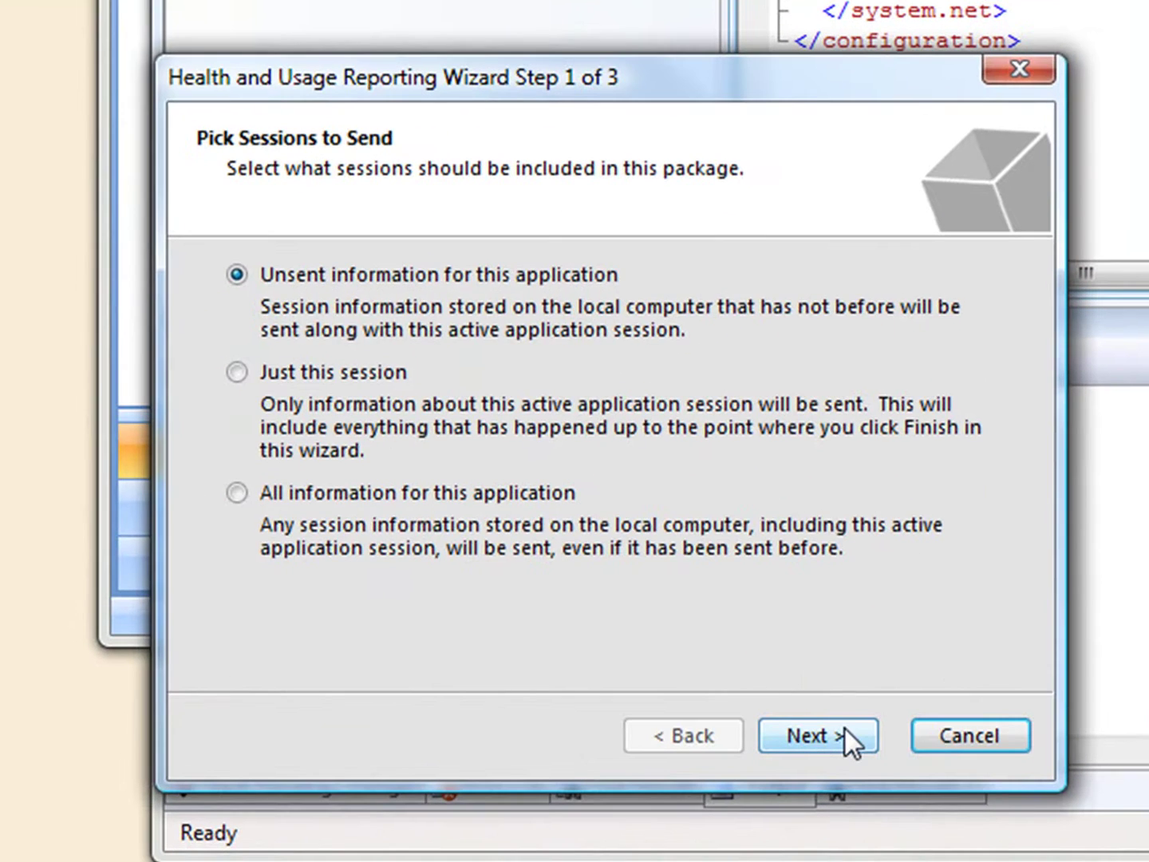
left_click(844, 730)
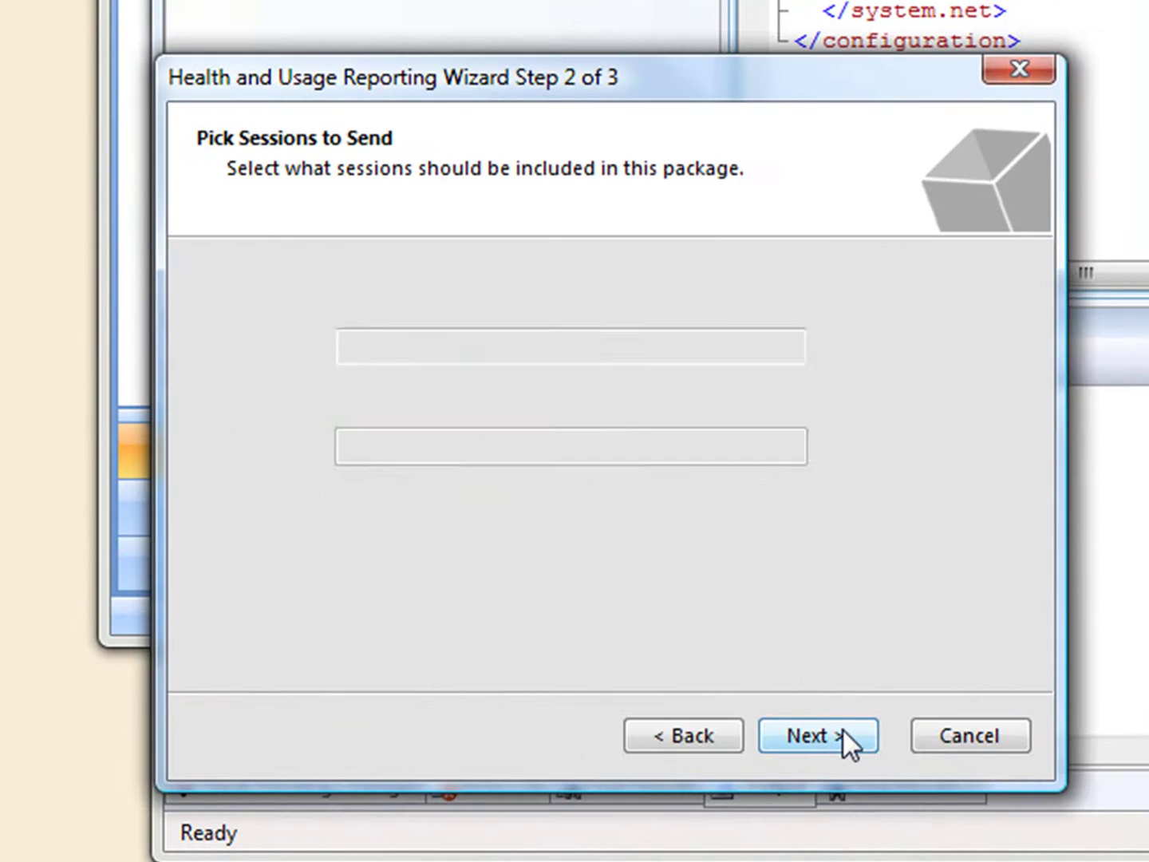
left_click(844, 730)
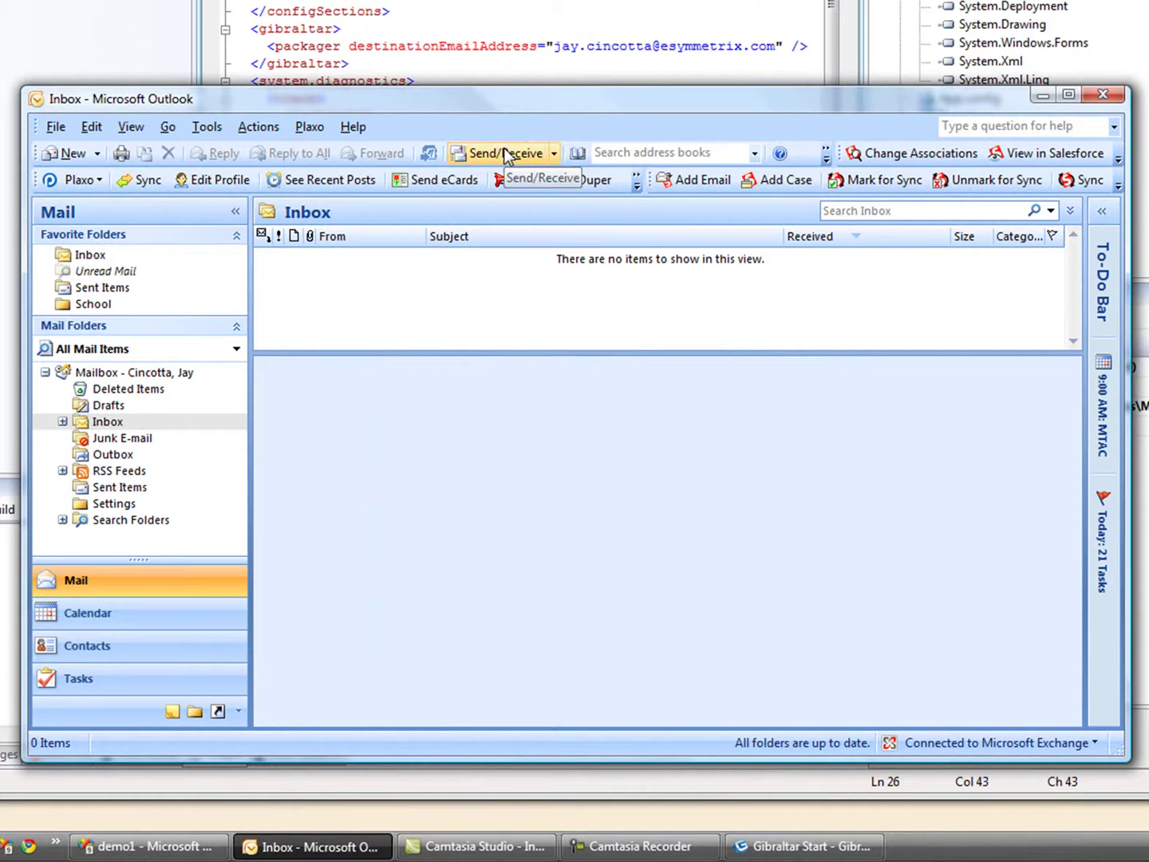
Fetch new mail and open the demo1 Sessions .glp attachment in Gibraltar Analyst
left_click(505, 153)
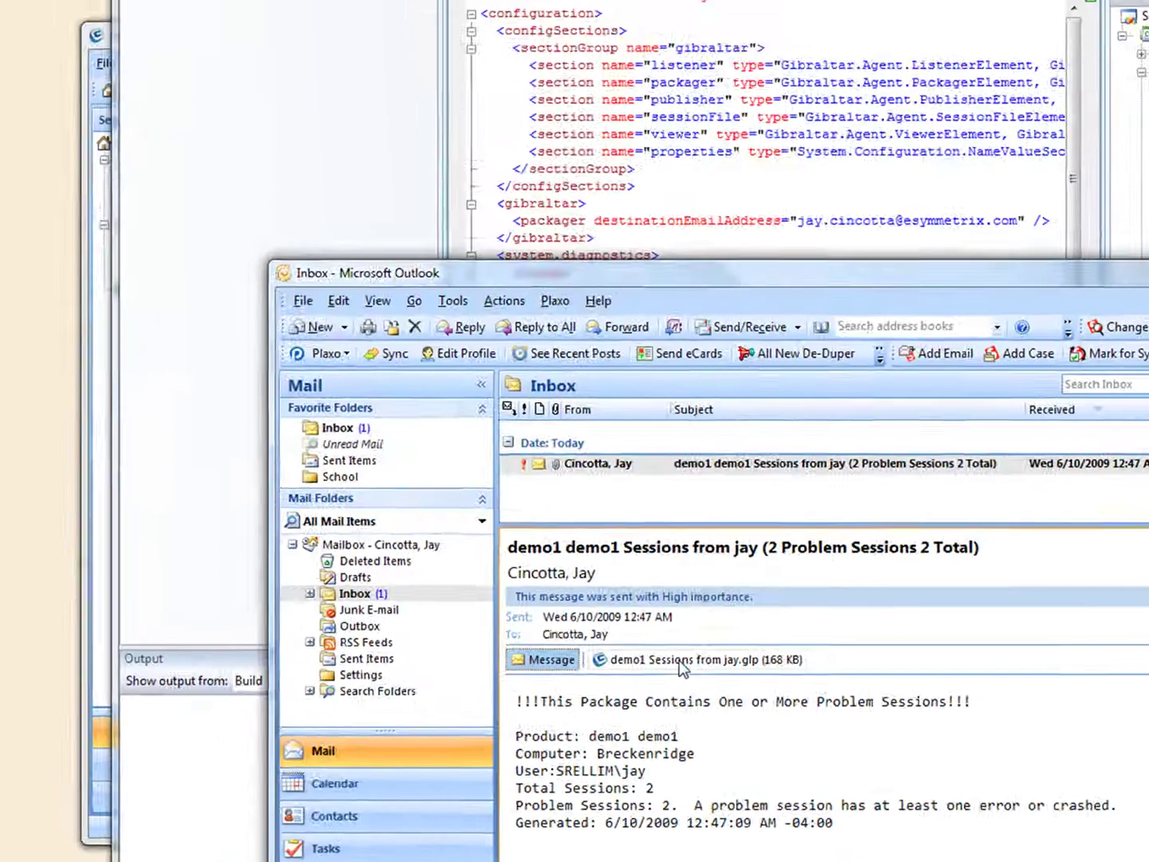
double_click(679, 660)
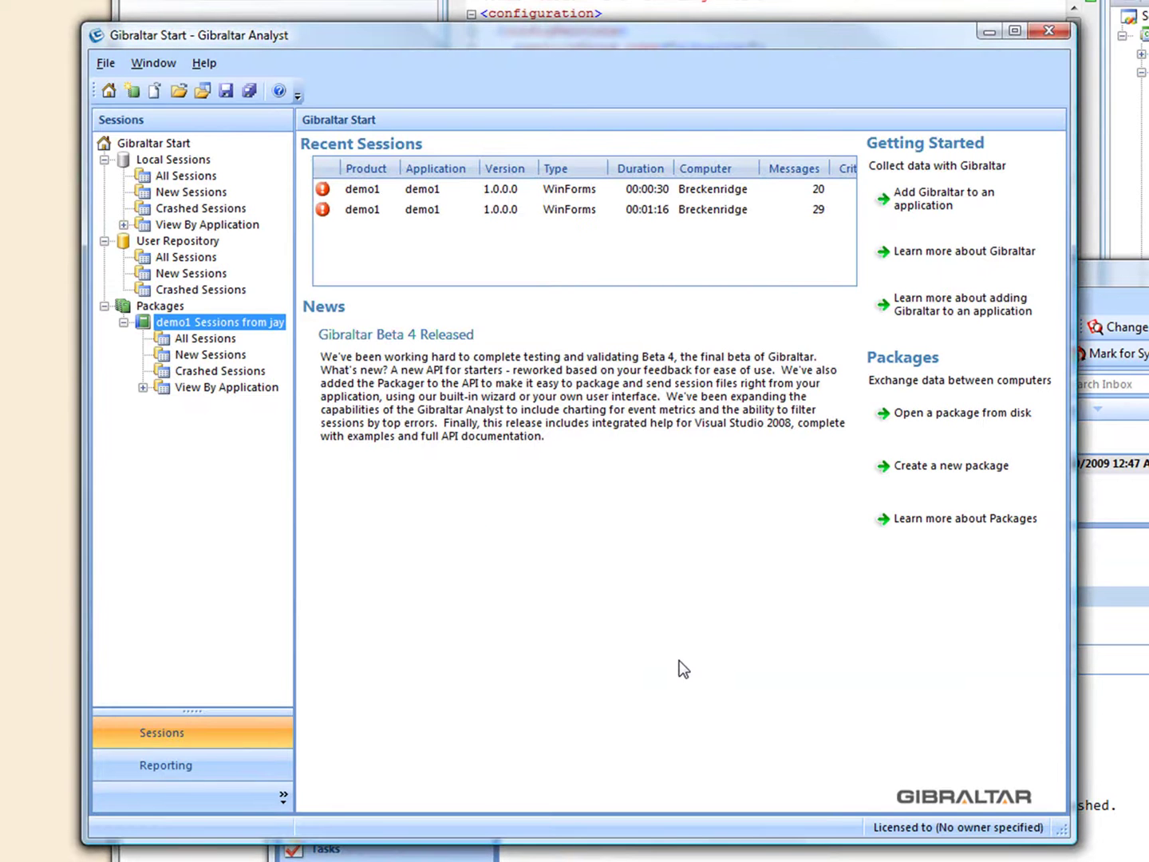
List all package sessions, open the 00:01:23 demo1 session, and highlight its exception messages
left_click(204, 338)
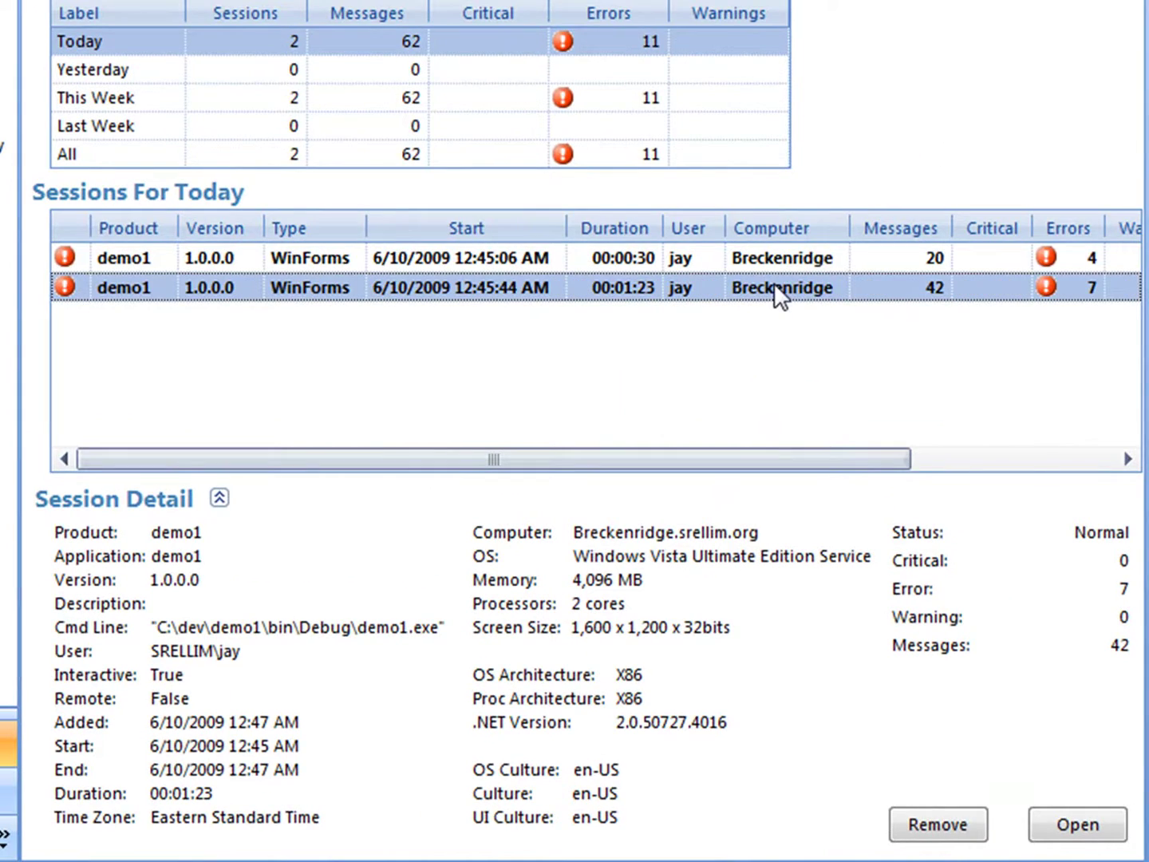
double_click(773, 282)
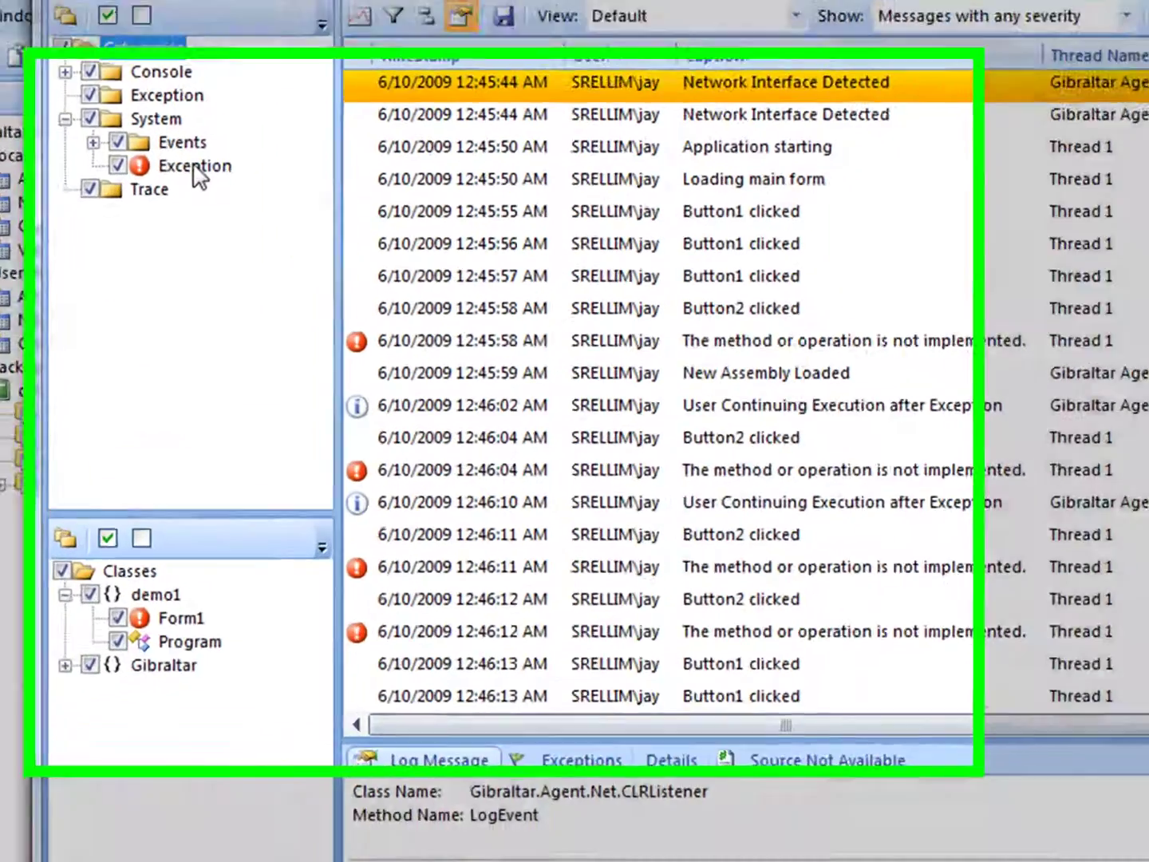
left_click(203, 251)
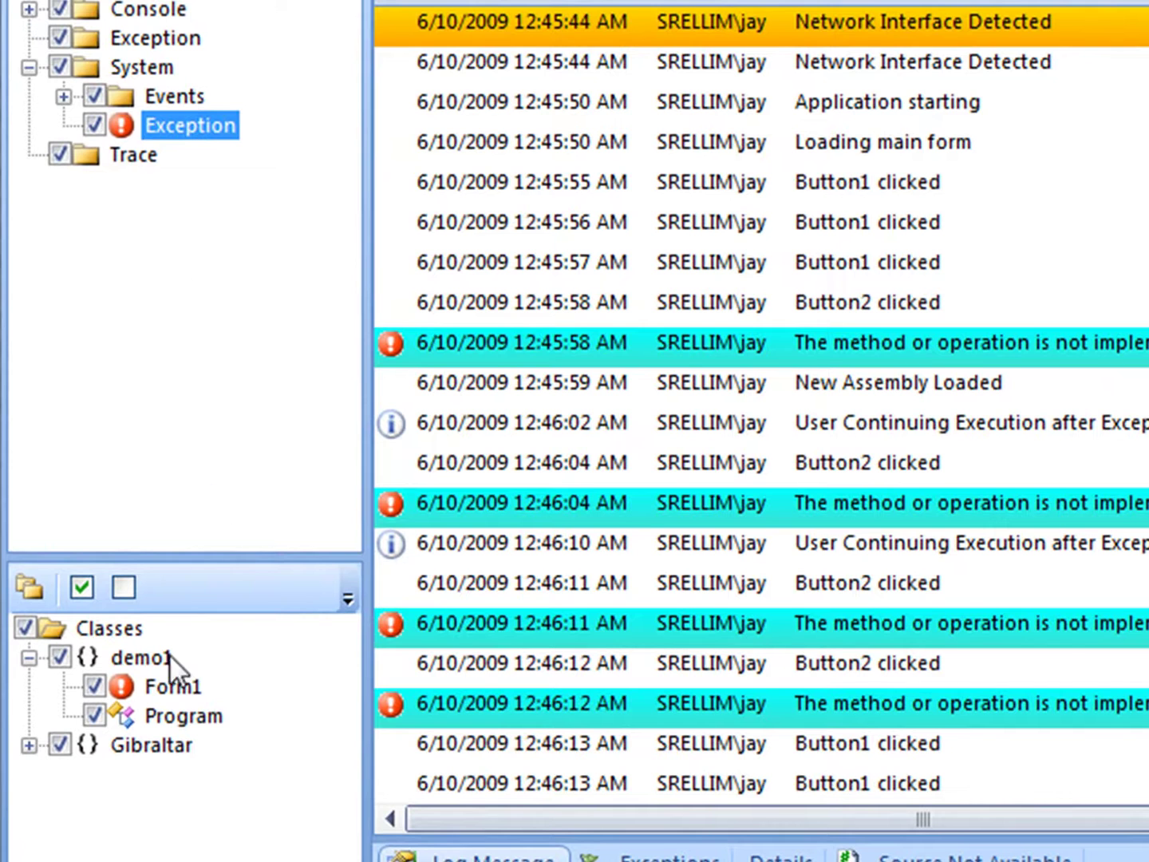
Filter out all messages logged by Gibraltar and Gibraltar.Agent classes
left_click(151, 744)
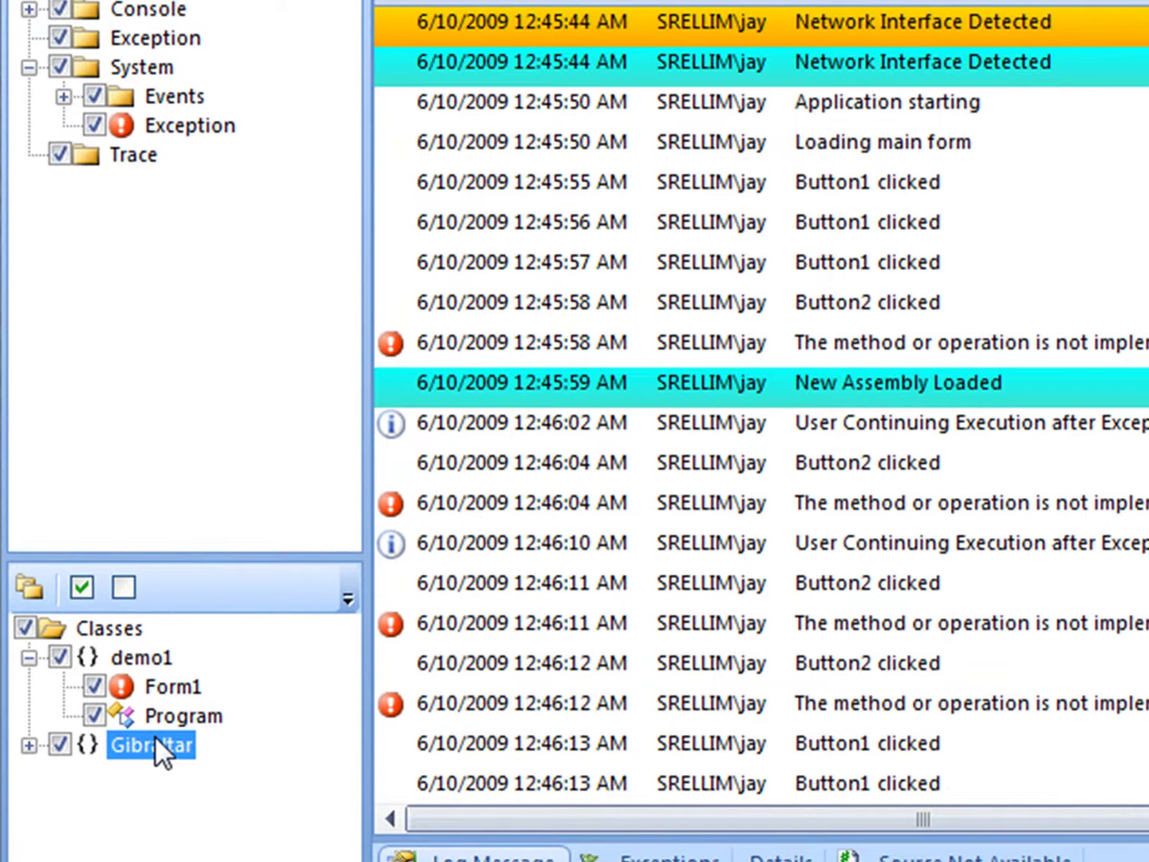
left_click(27, 743)
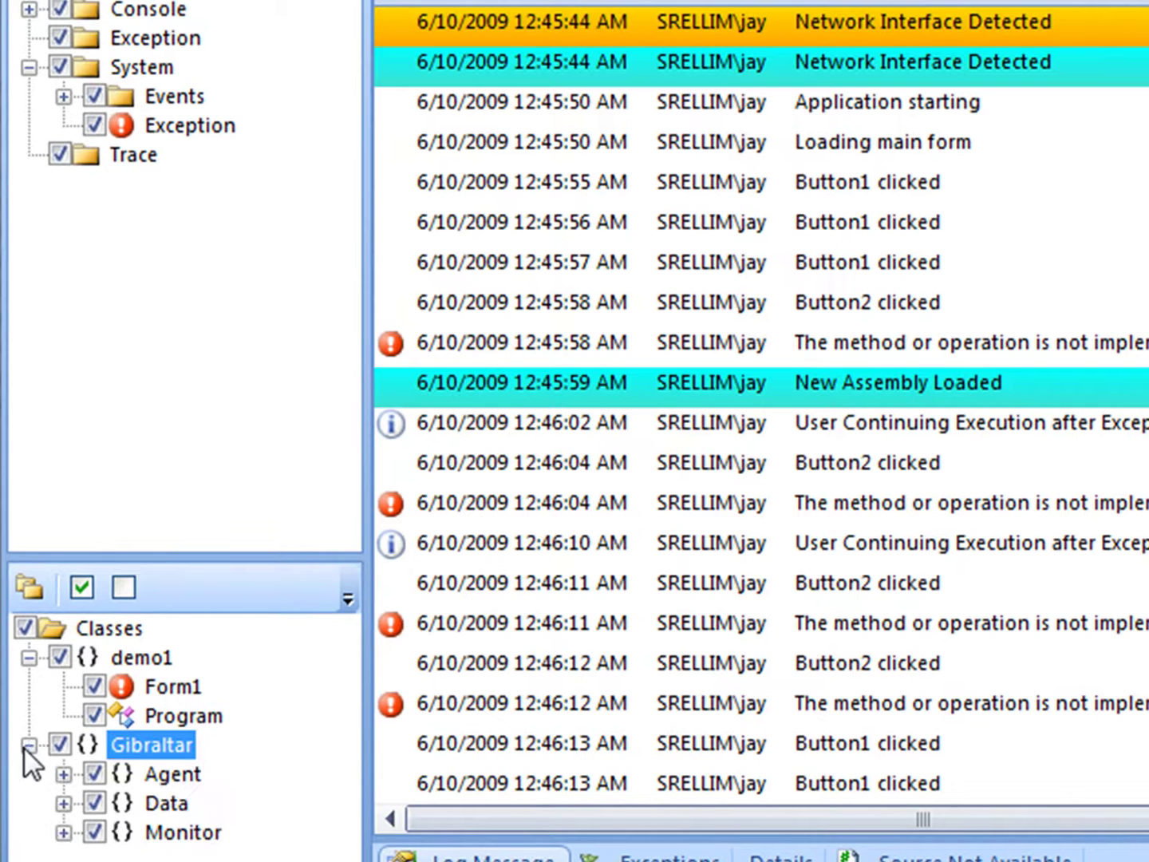
left_click(62, 773)
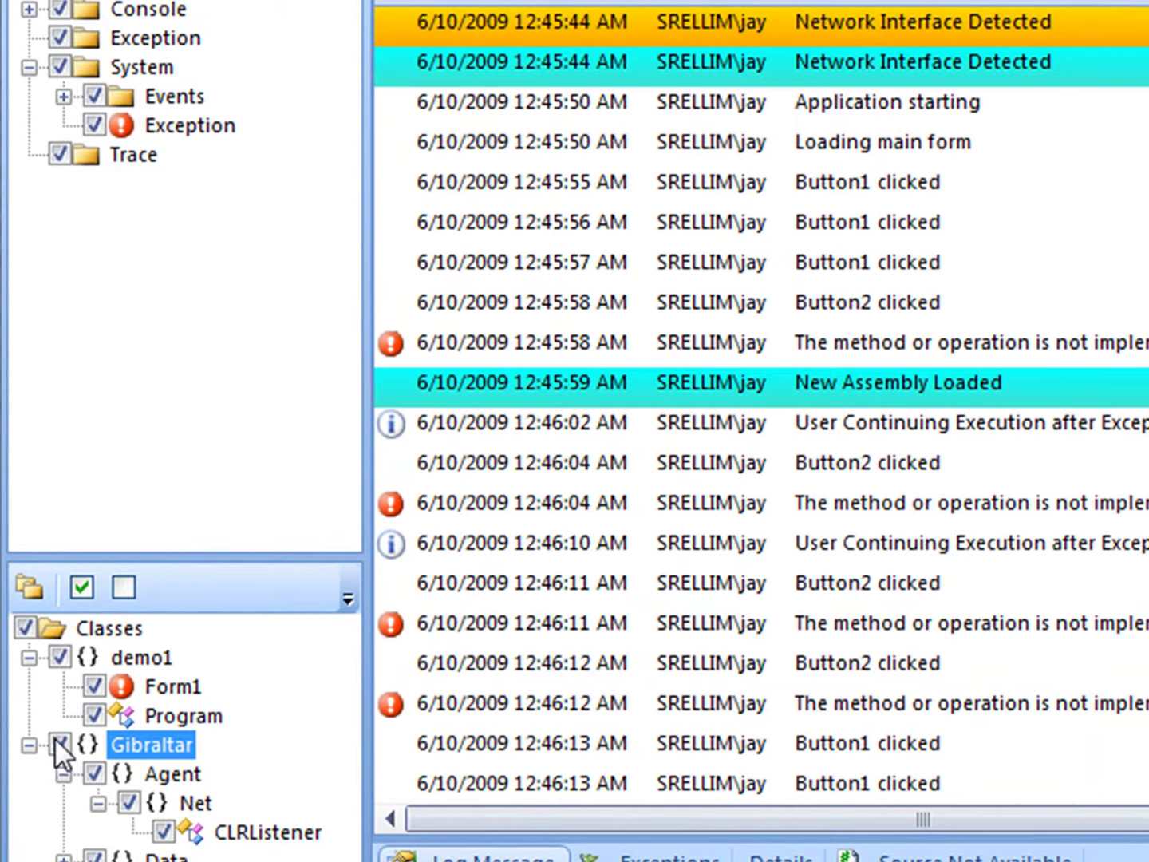
left_click(58, 744)
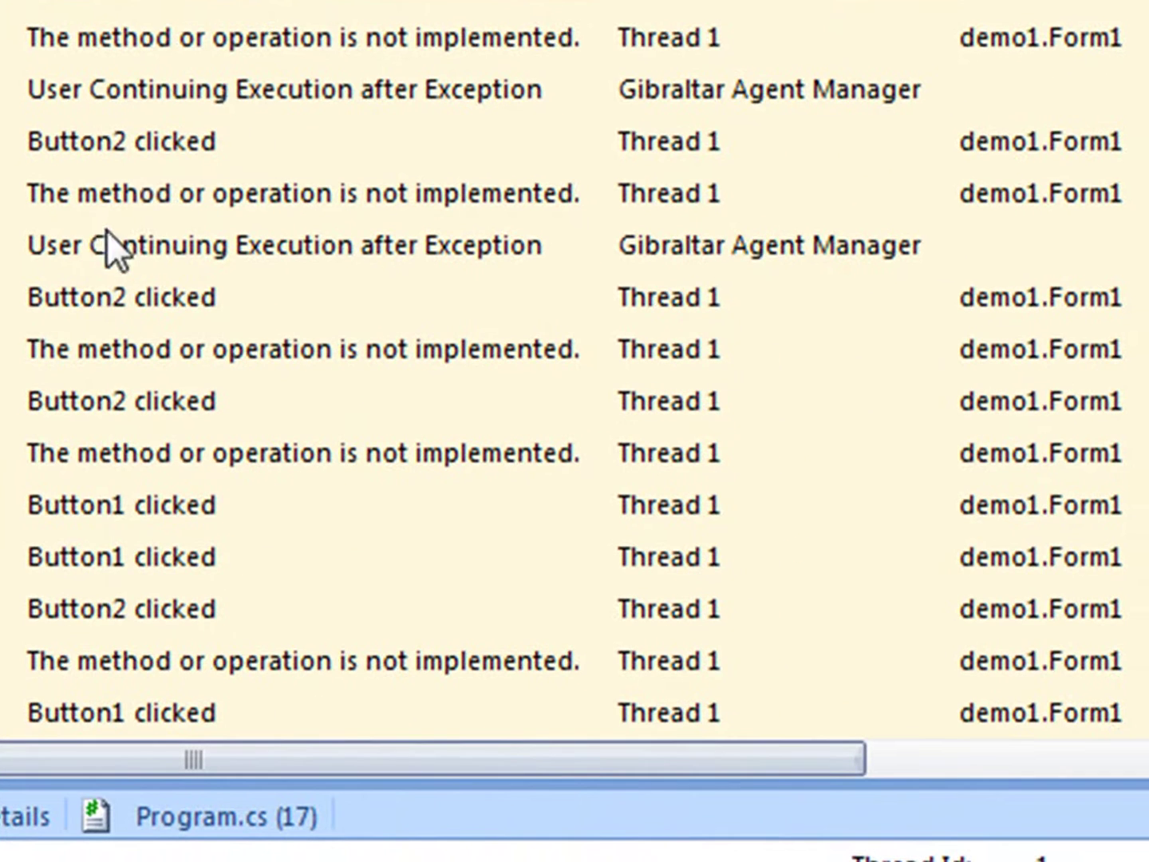
Hide every row whose caption is 'User Continuing Execution after Exception'
left_click(221, 81)
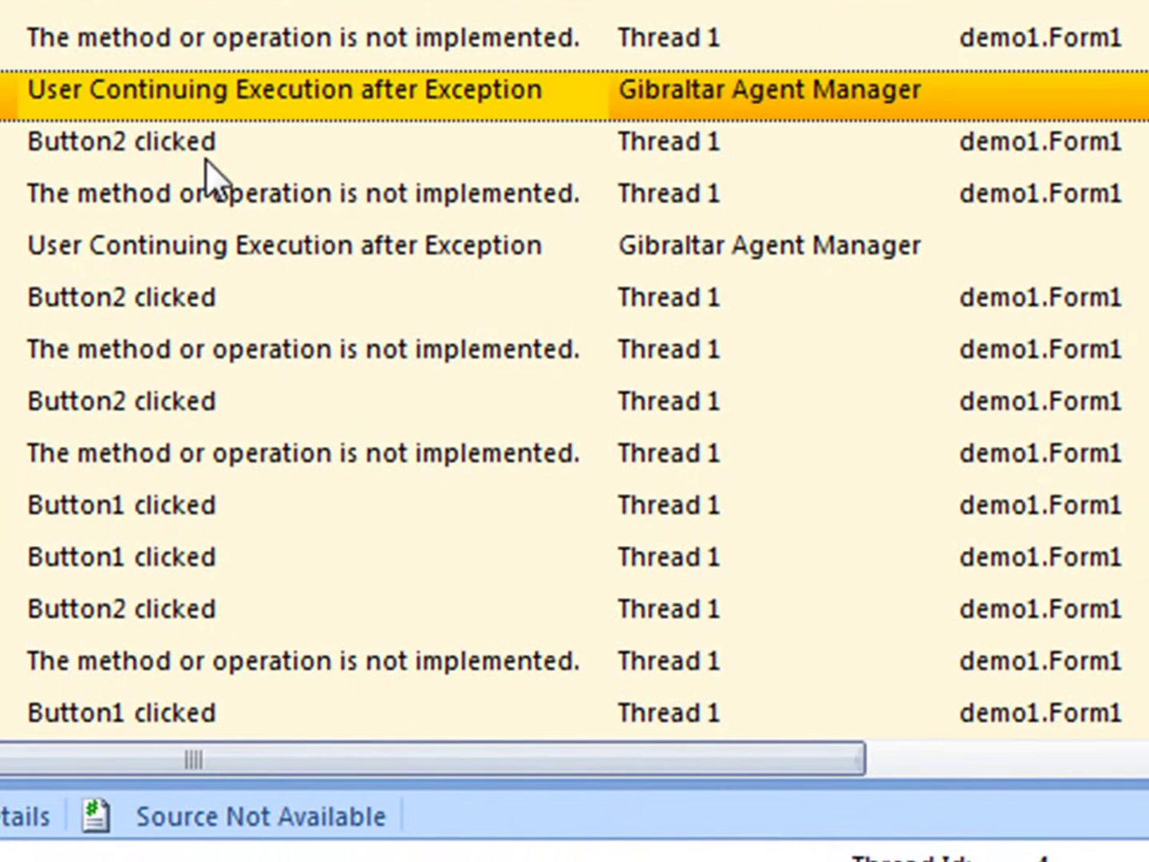
left_click(209, 249)
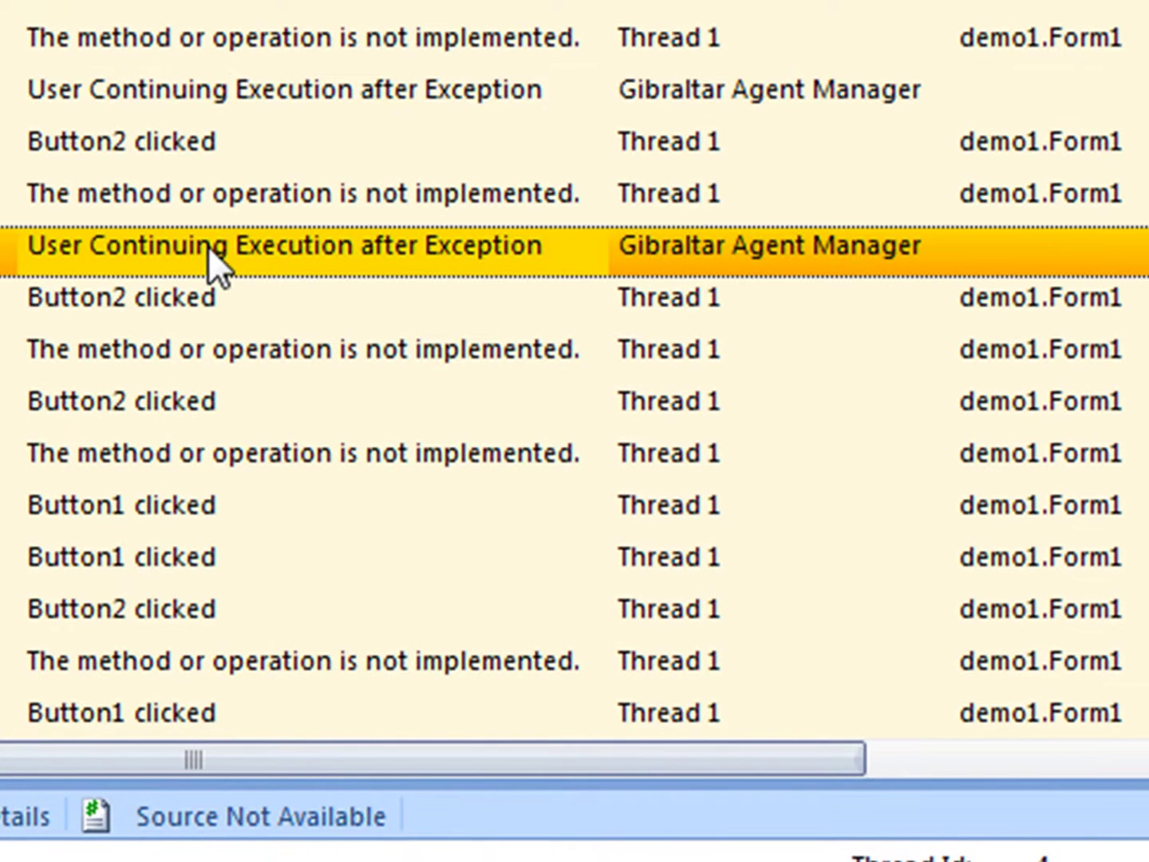
right_click(208, 244)
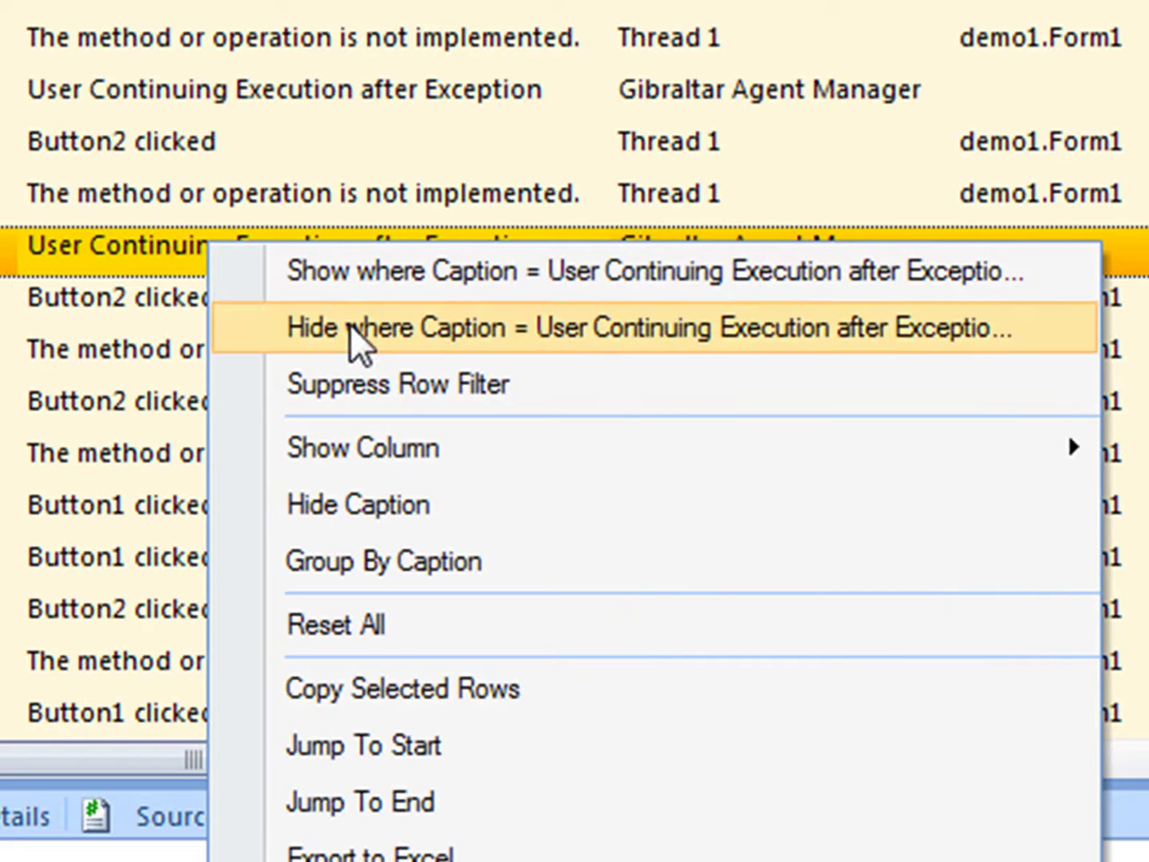
left_click(349, 323)
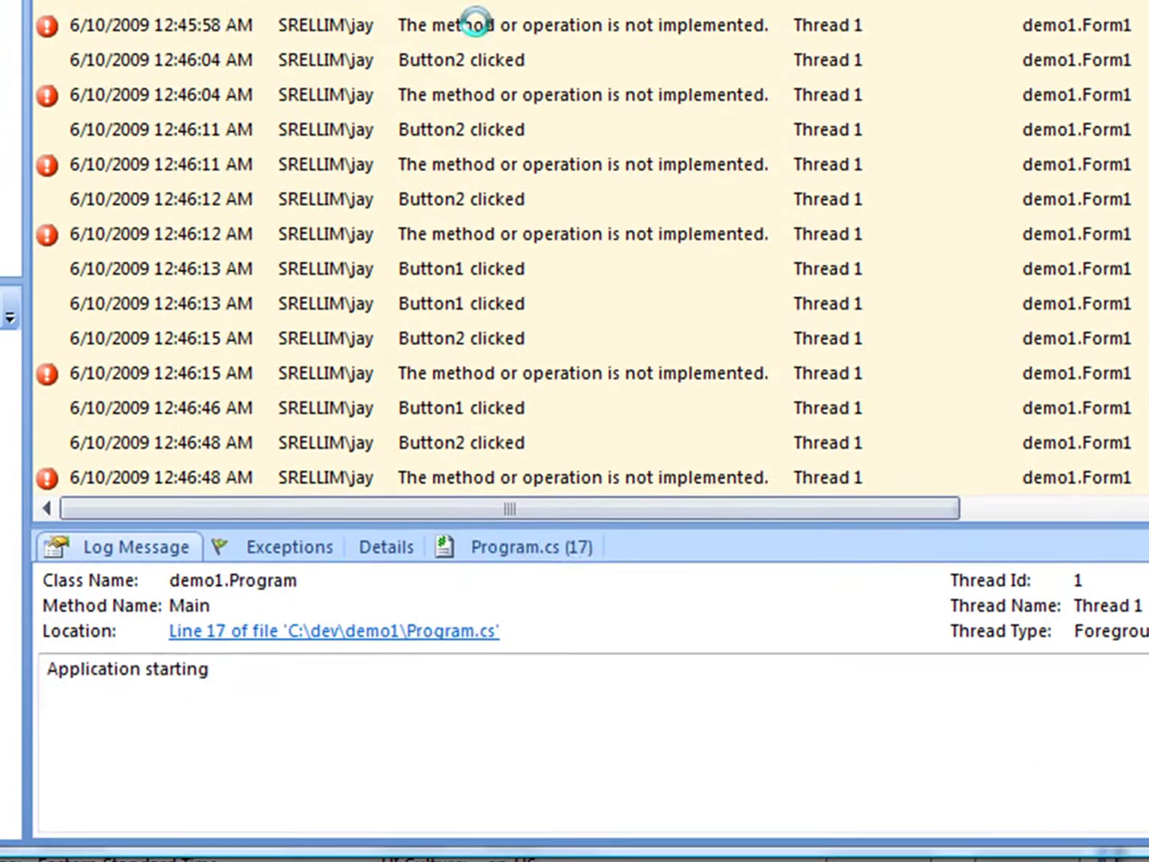
Inspect the NotImplementedException stack trace and Form1.cs line 34, comparing button-click source lines
left_click(155, 37)
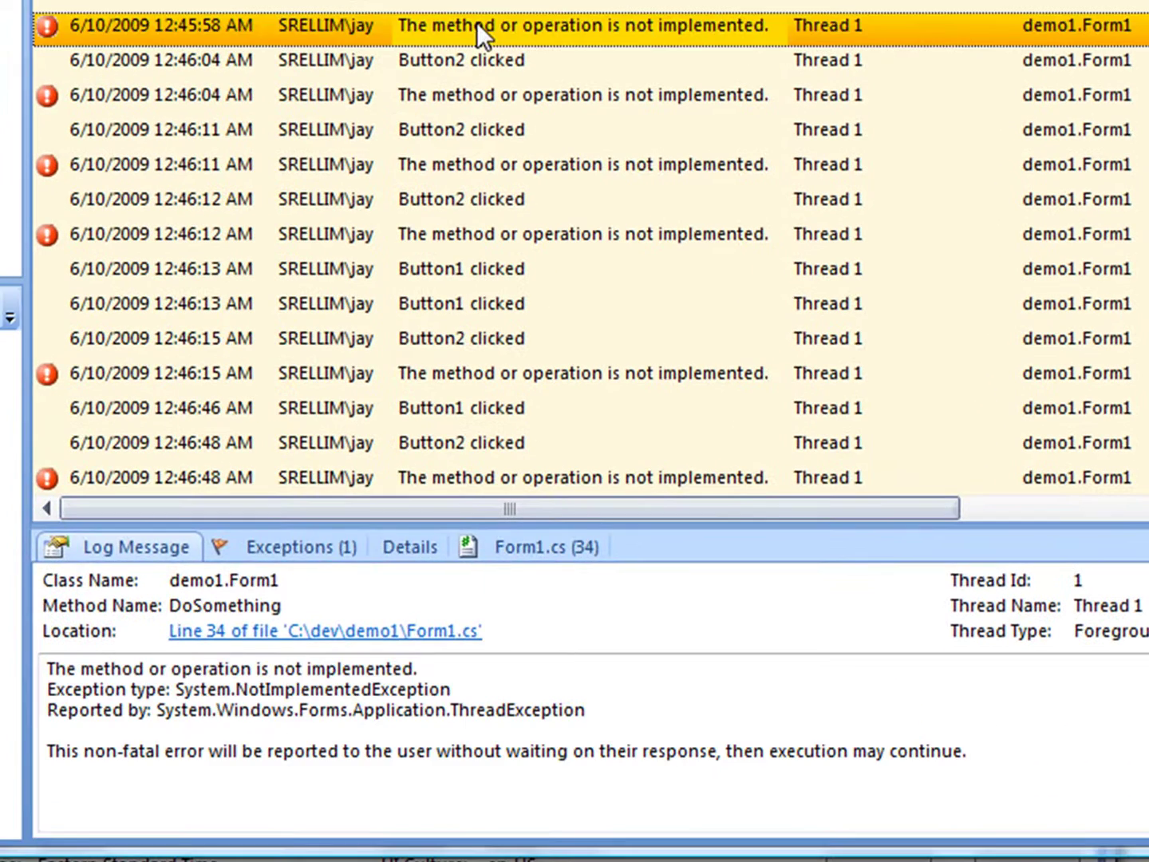
left_click(289, 546)
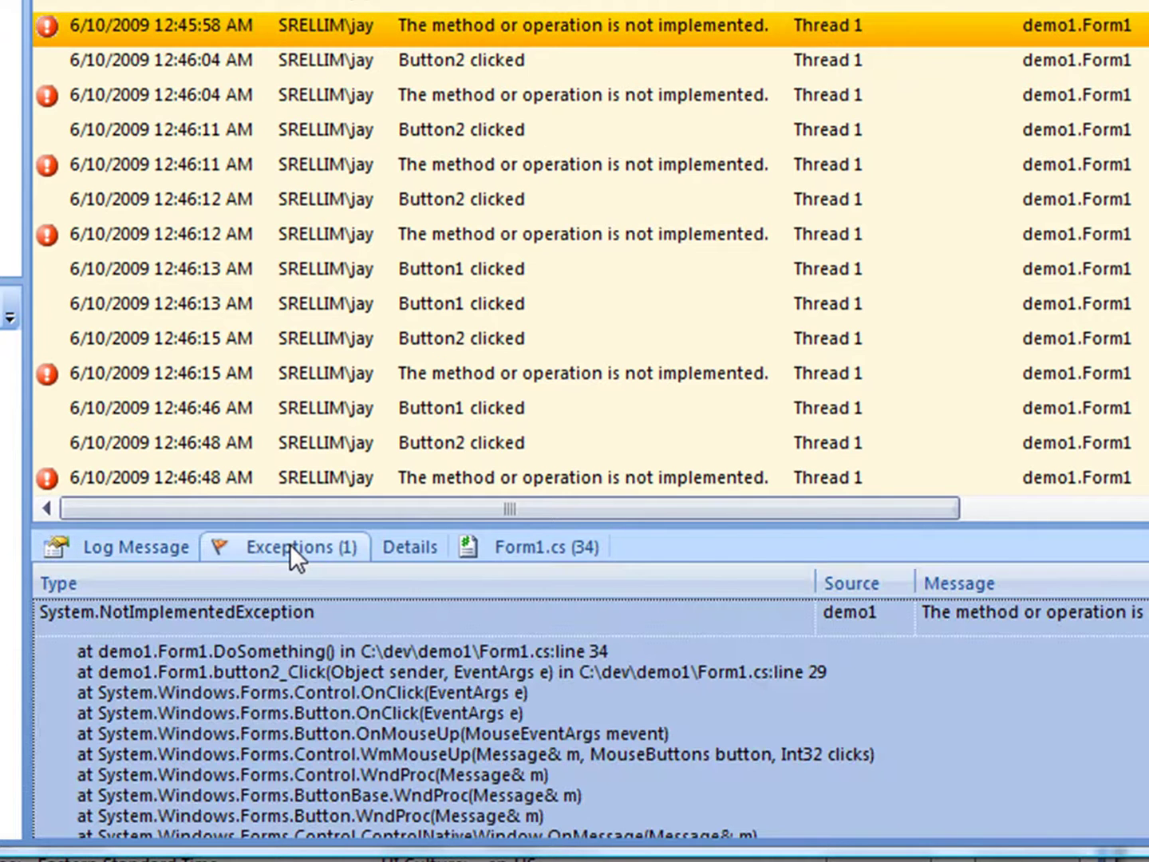
left_click(503, 544)
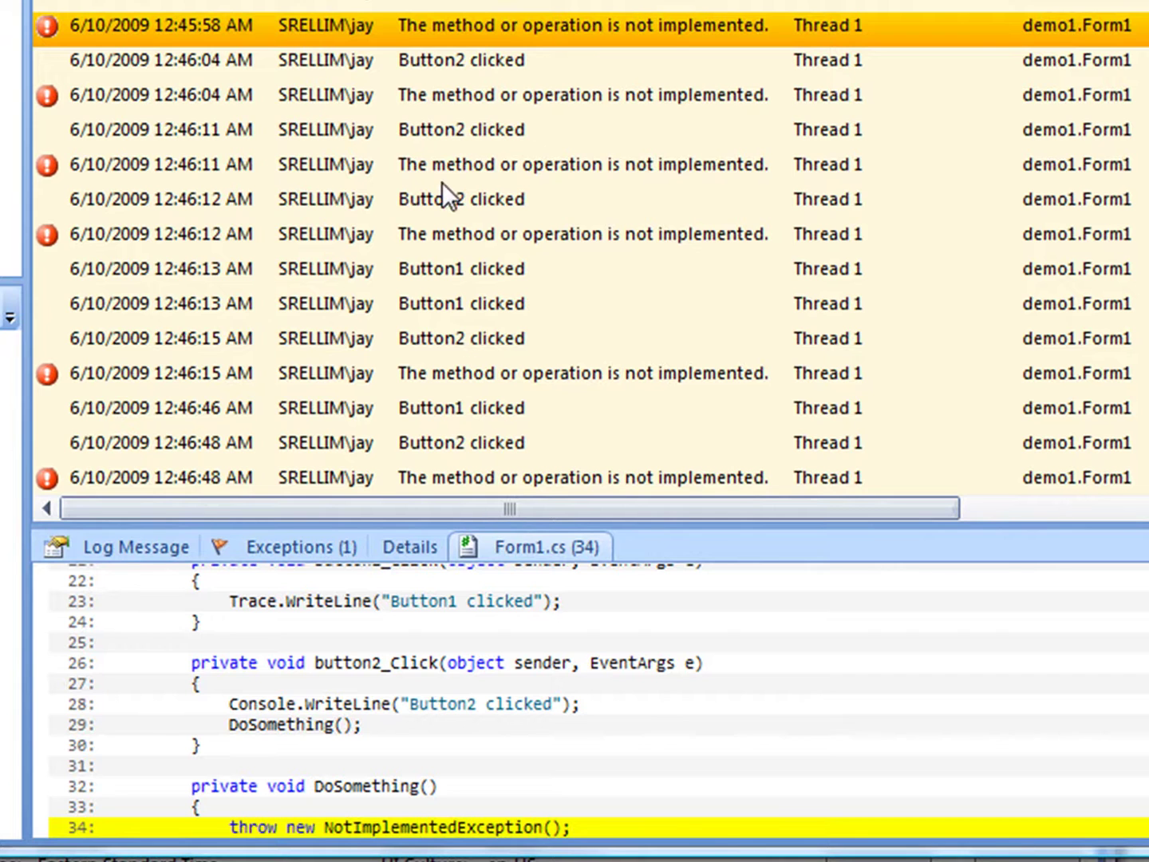
left_click(461, 132)
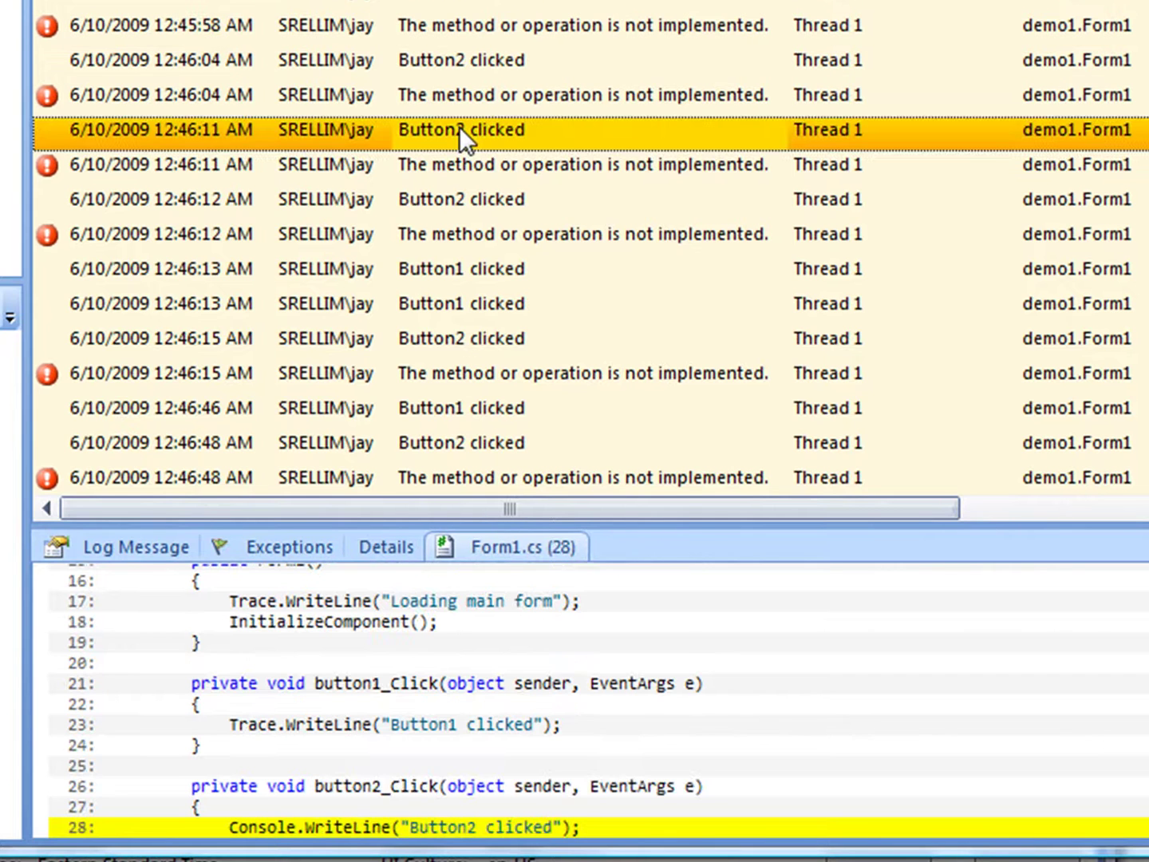
left_click(454, 270)
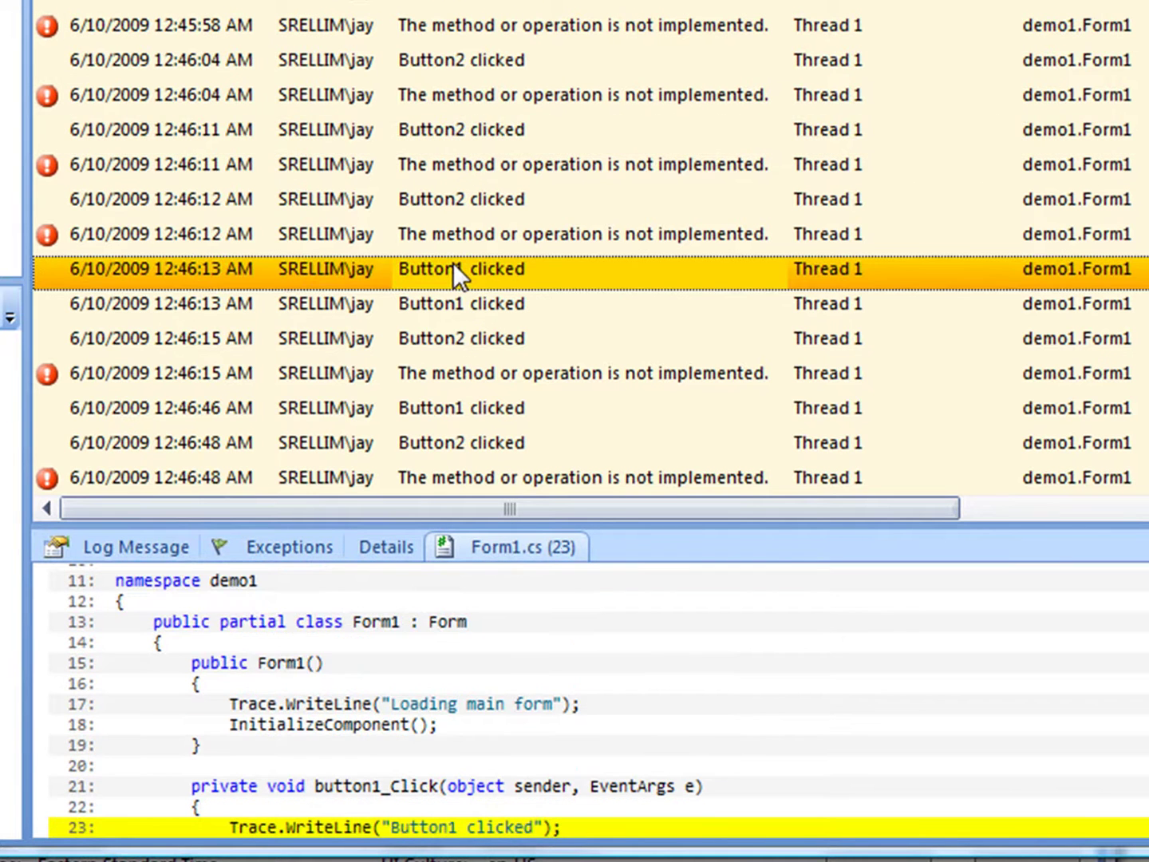
left_click(455, 371)
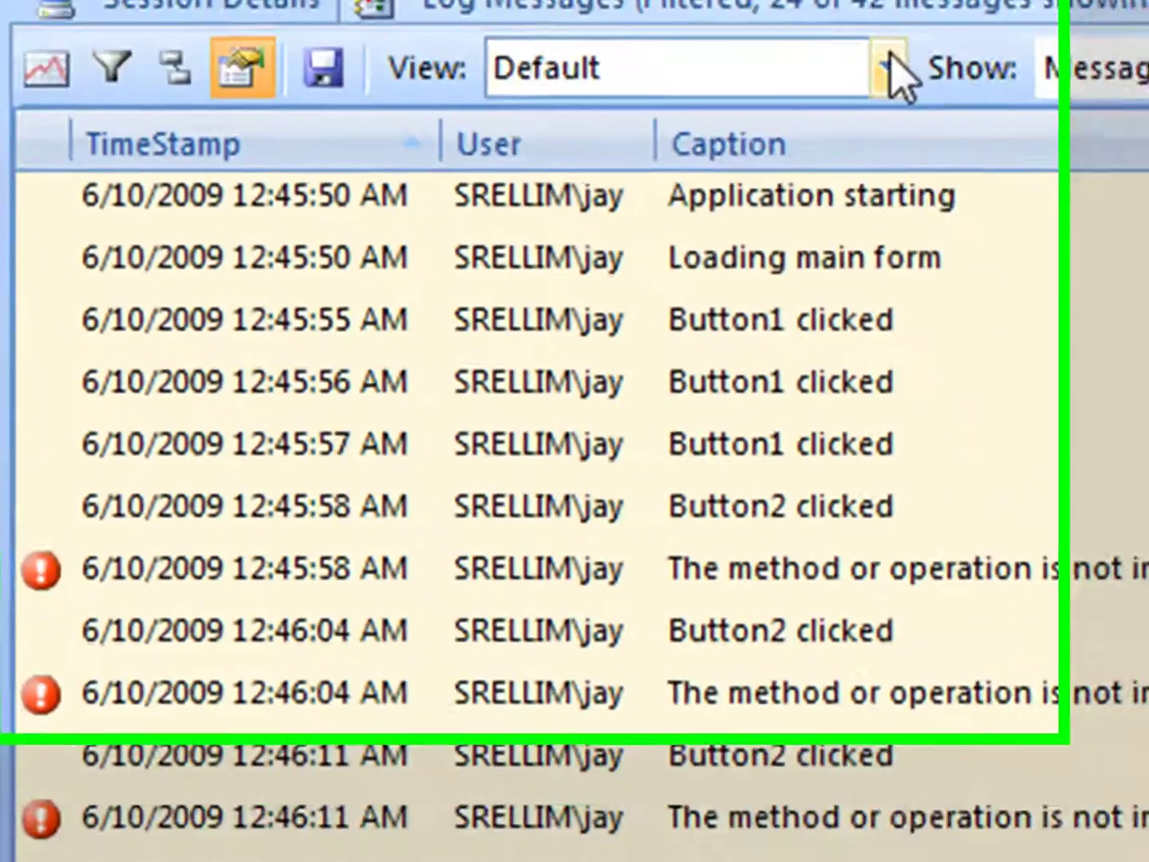
left_click(893, 72)
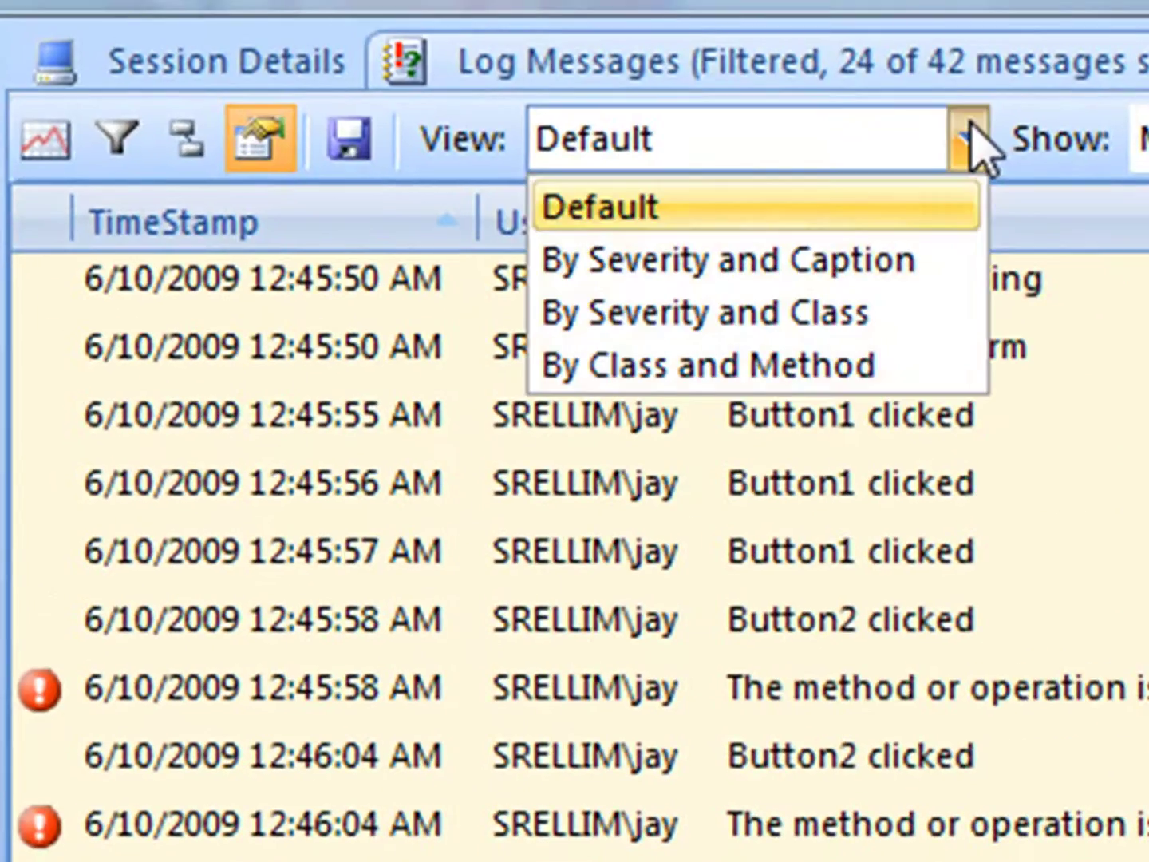
Group the log By Severity and Class, begin a new chart, and expand the Gibraltar metrics
left_click(807, 315)
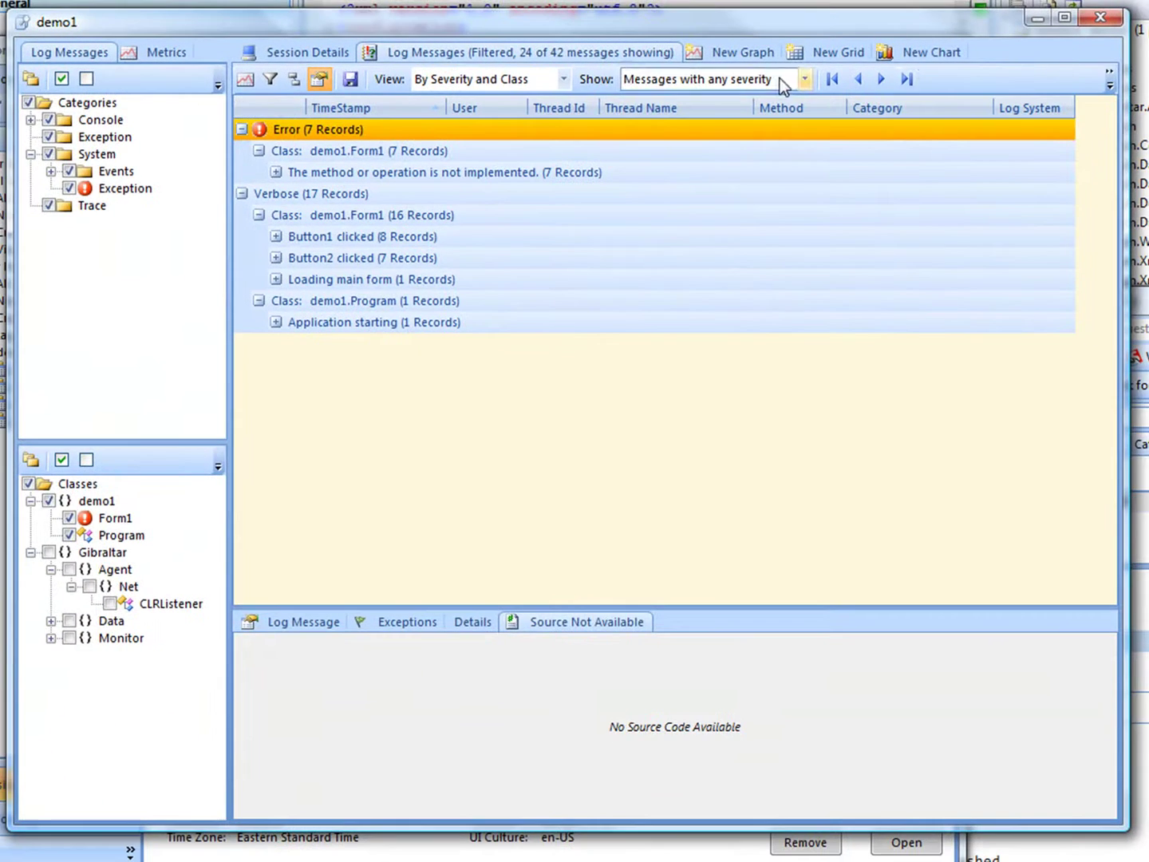
left_click(910, 51)
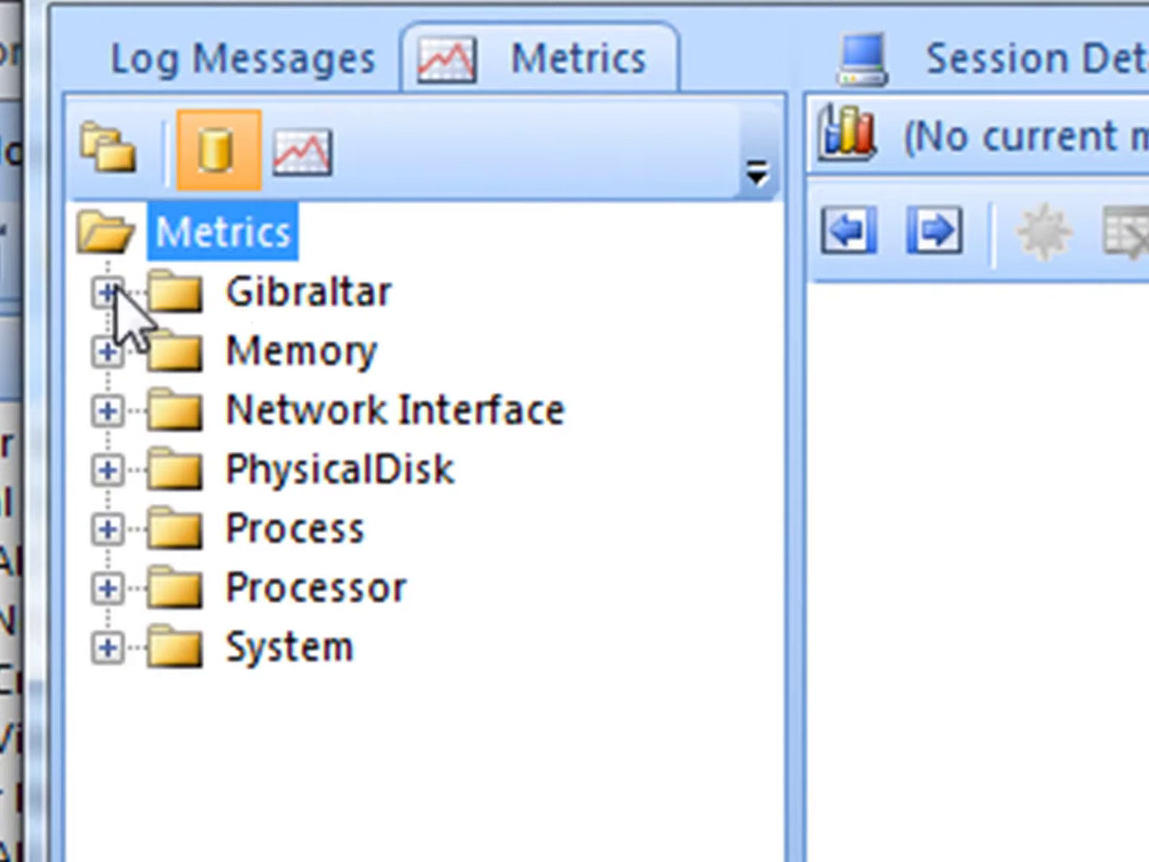
left_click(108, 293)
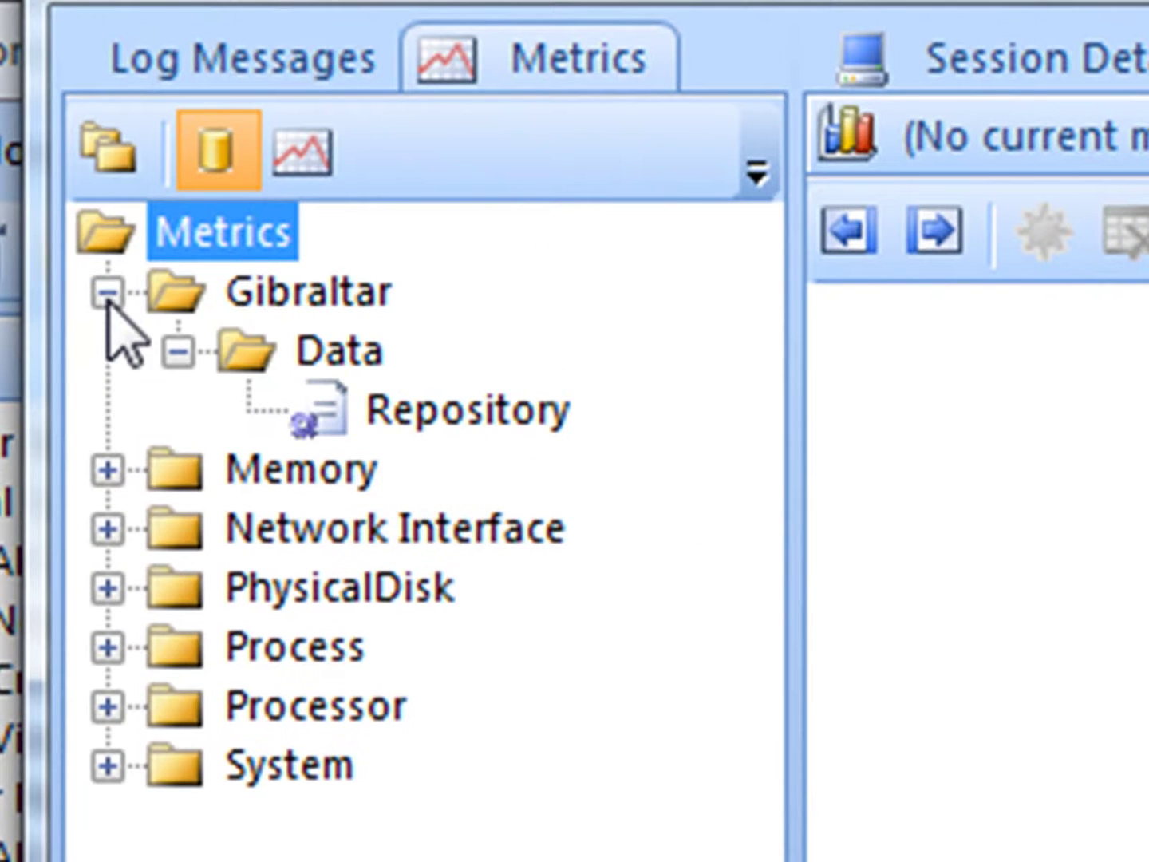
Chart the Repository metric's average duration grouped by Operation Name
left_click(424, 412)
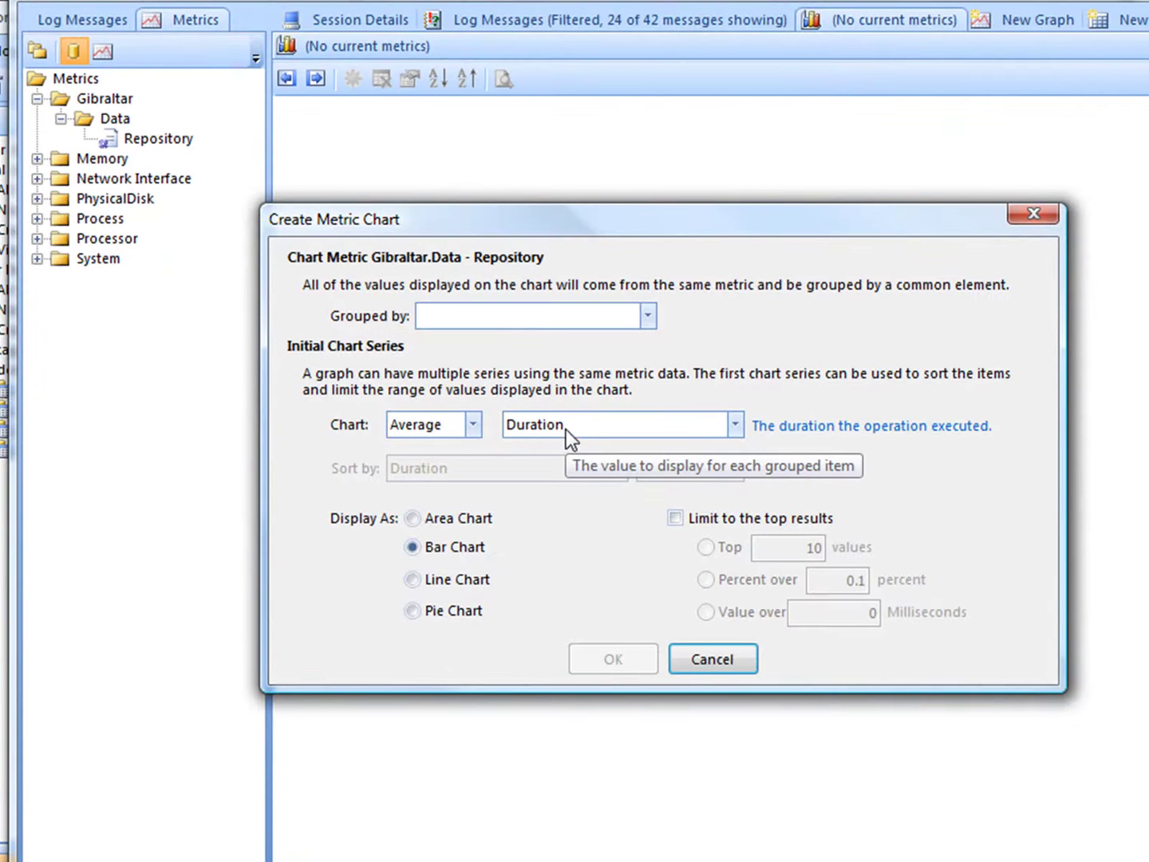
left_click(526, 310)
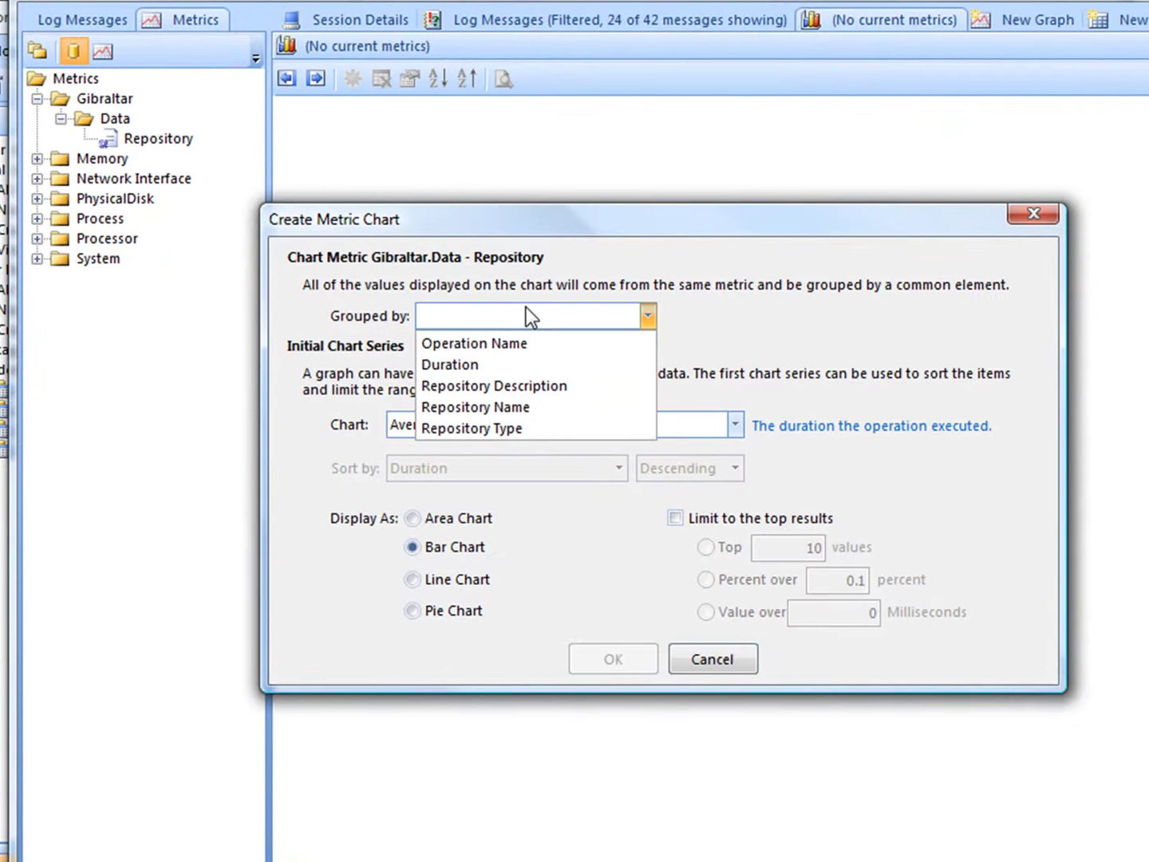
left_click(509, 345)
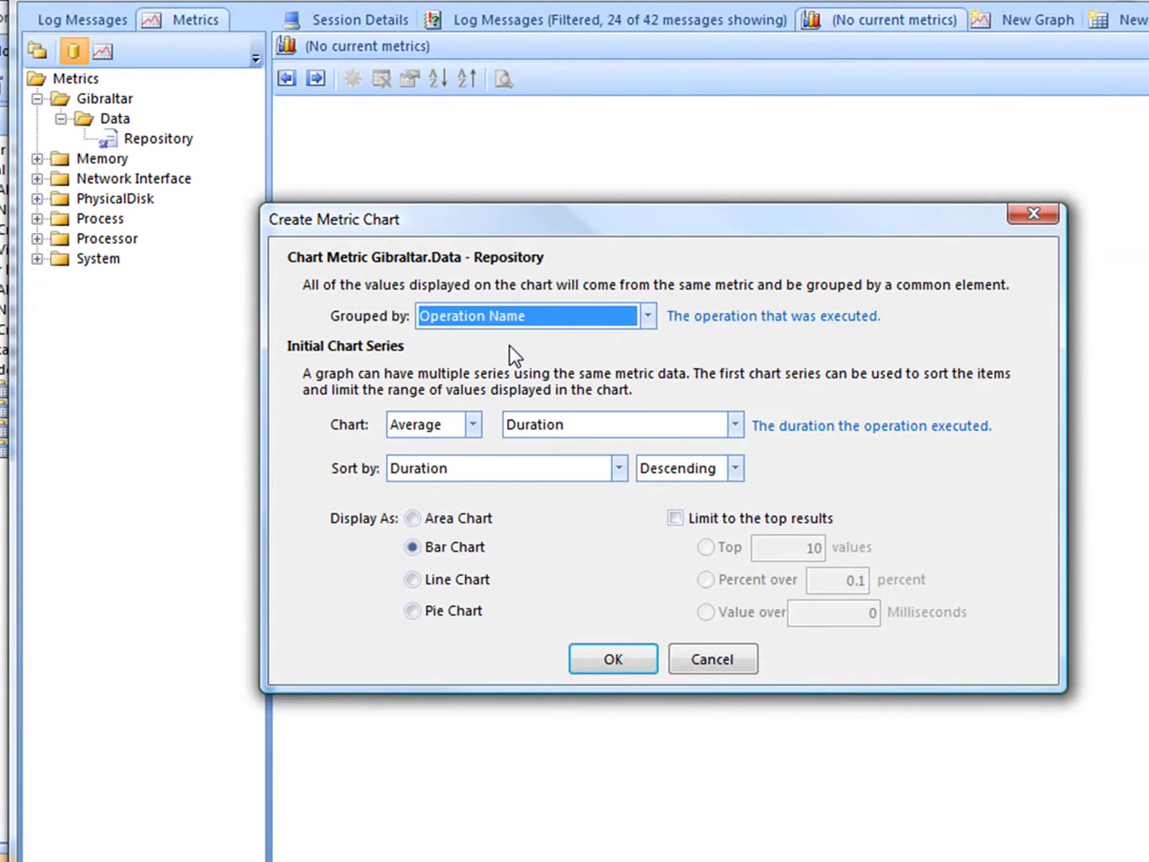
left_click(632, 650)
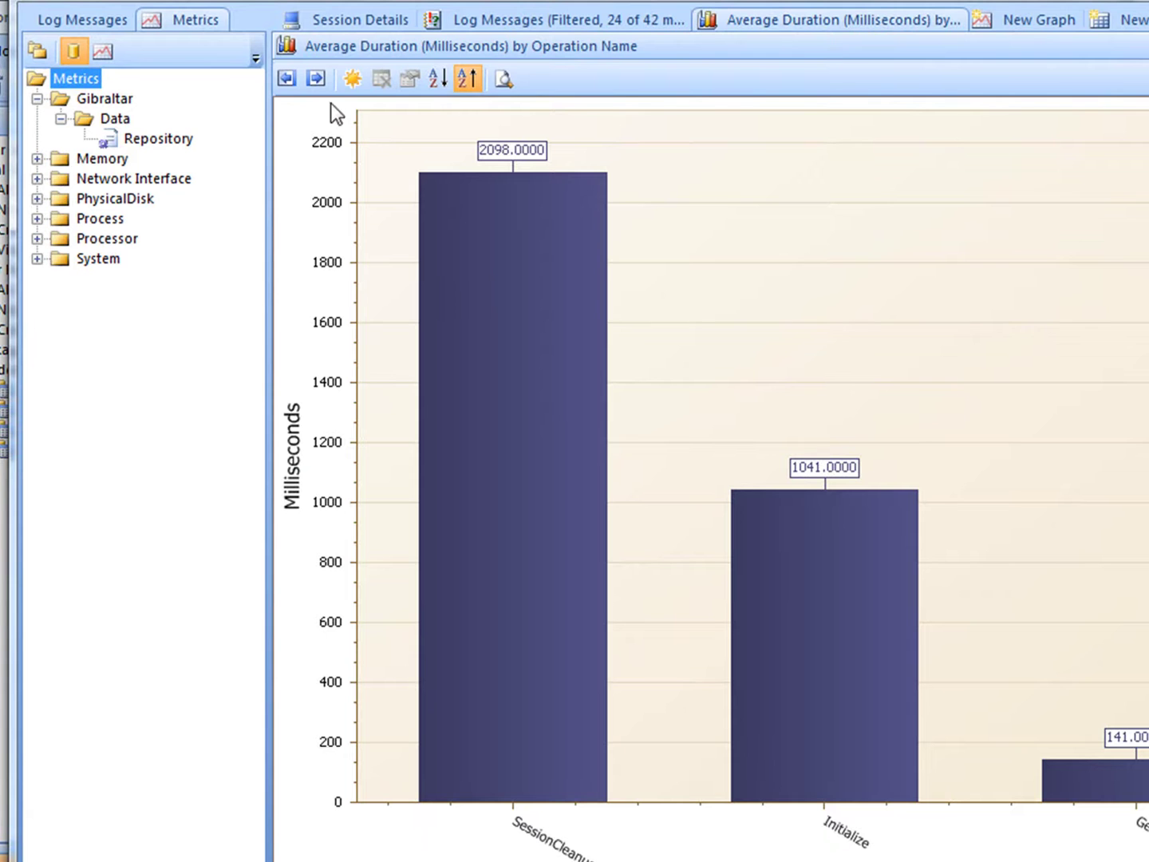
Overlay a Count of Events line series, then list Repository operations in a new grid
left_click(355, 79)
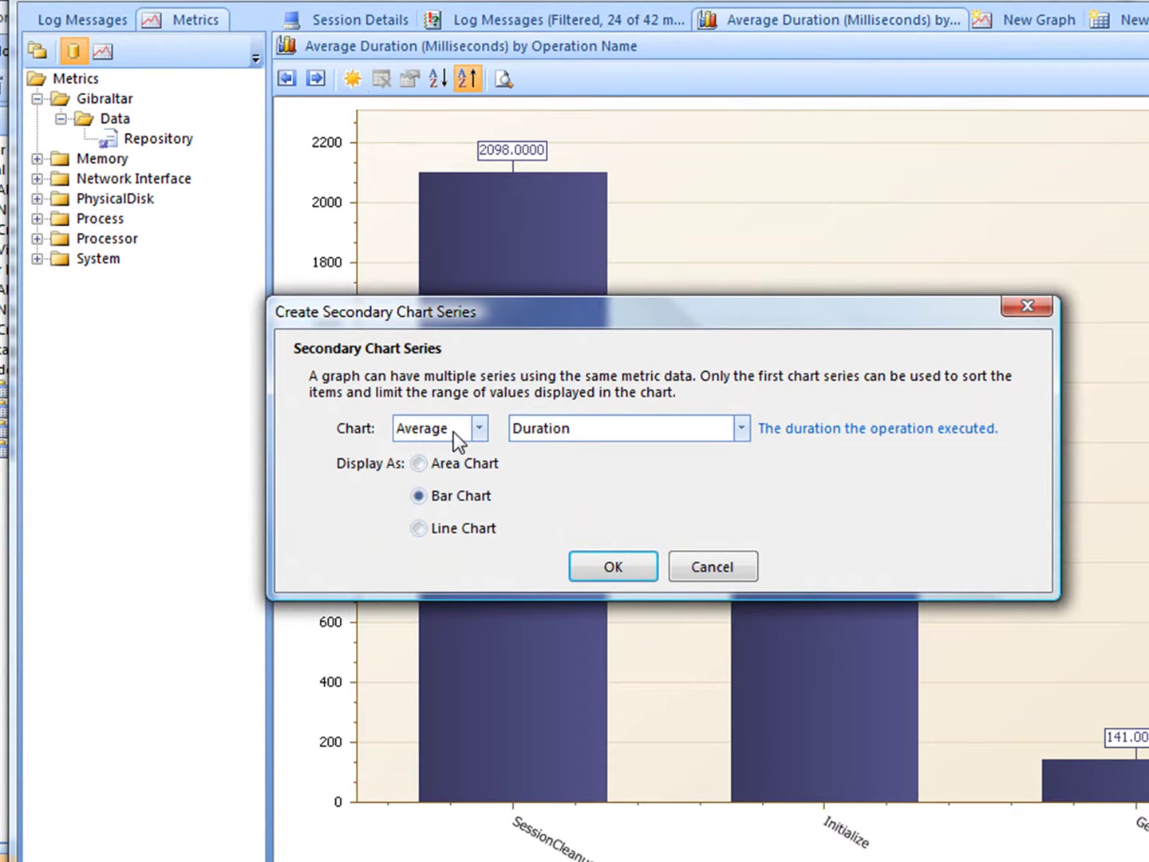
left_click(453, 430)
left_click(449, 475)
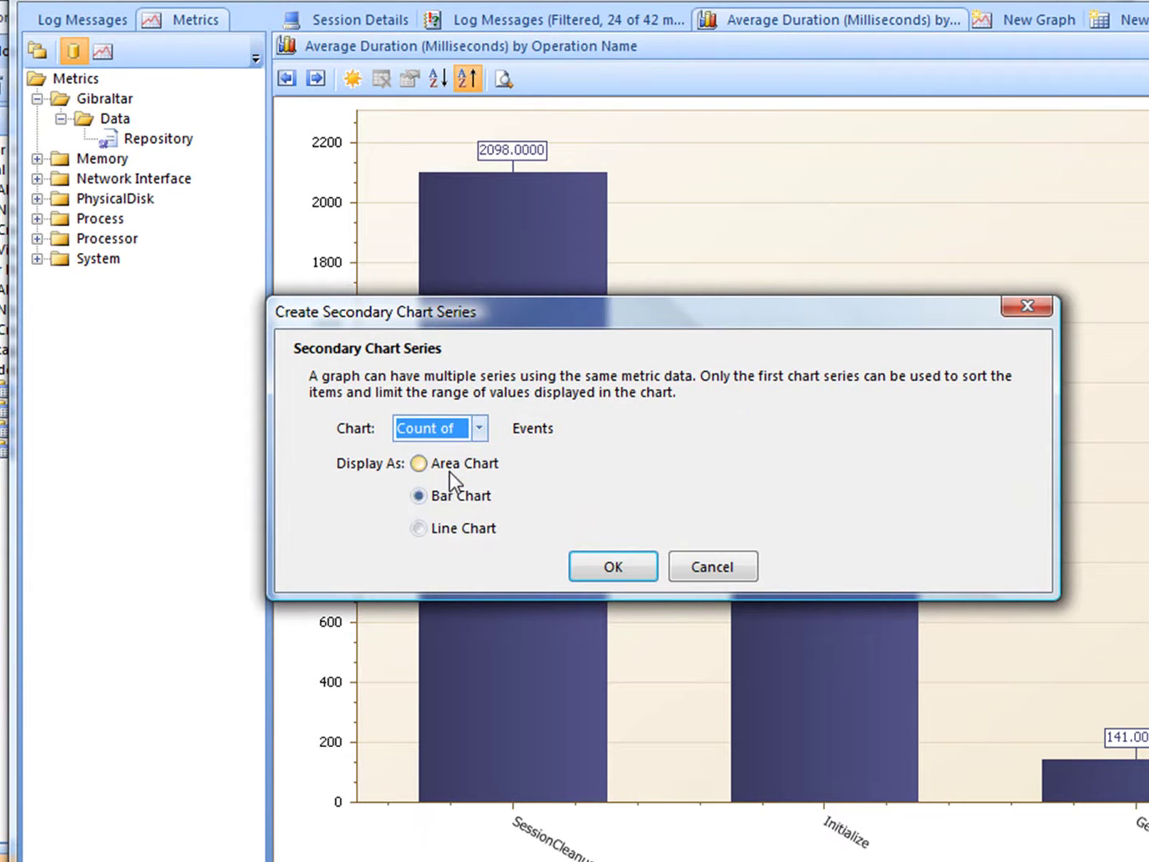
left_click(461, 530)
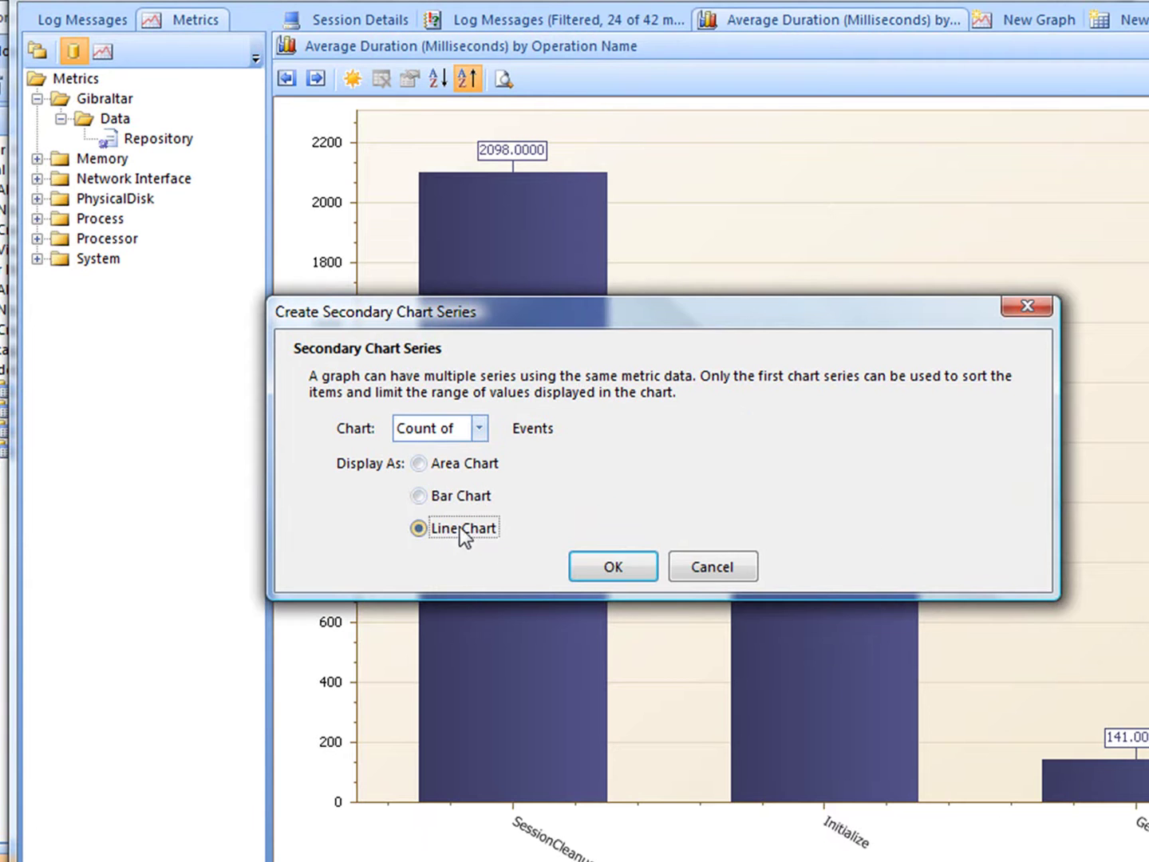
left_click(592, 564)
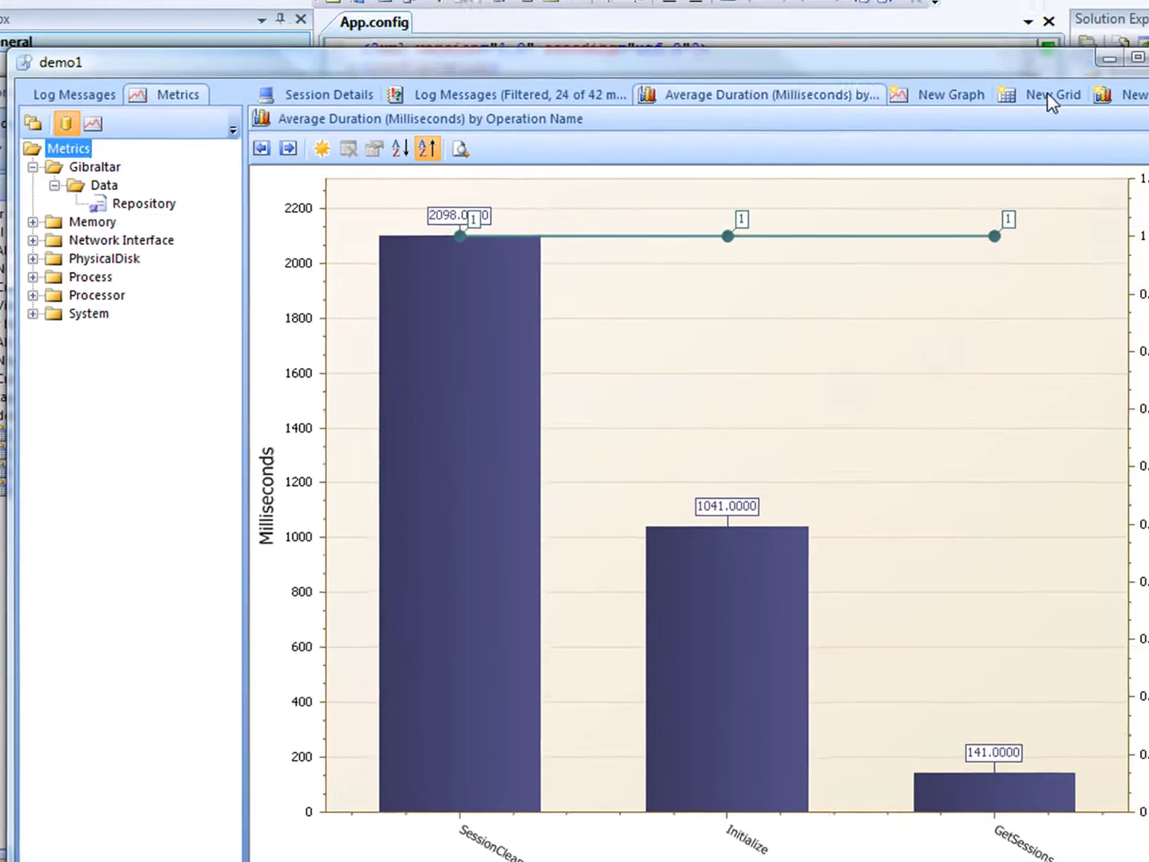
left_click(1137, 20)
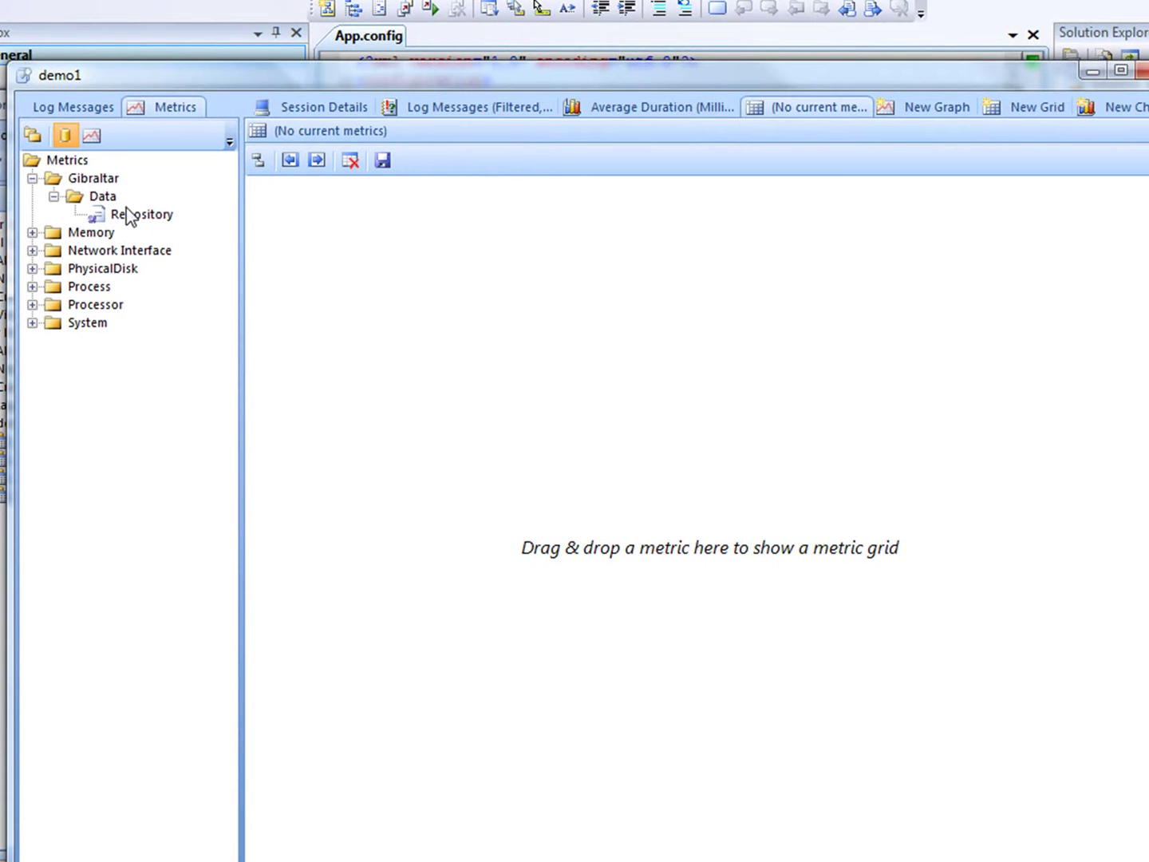
left_click_drag(128, 215, 419, 392)
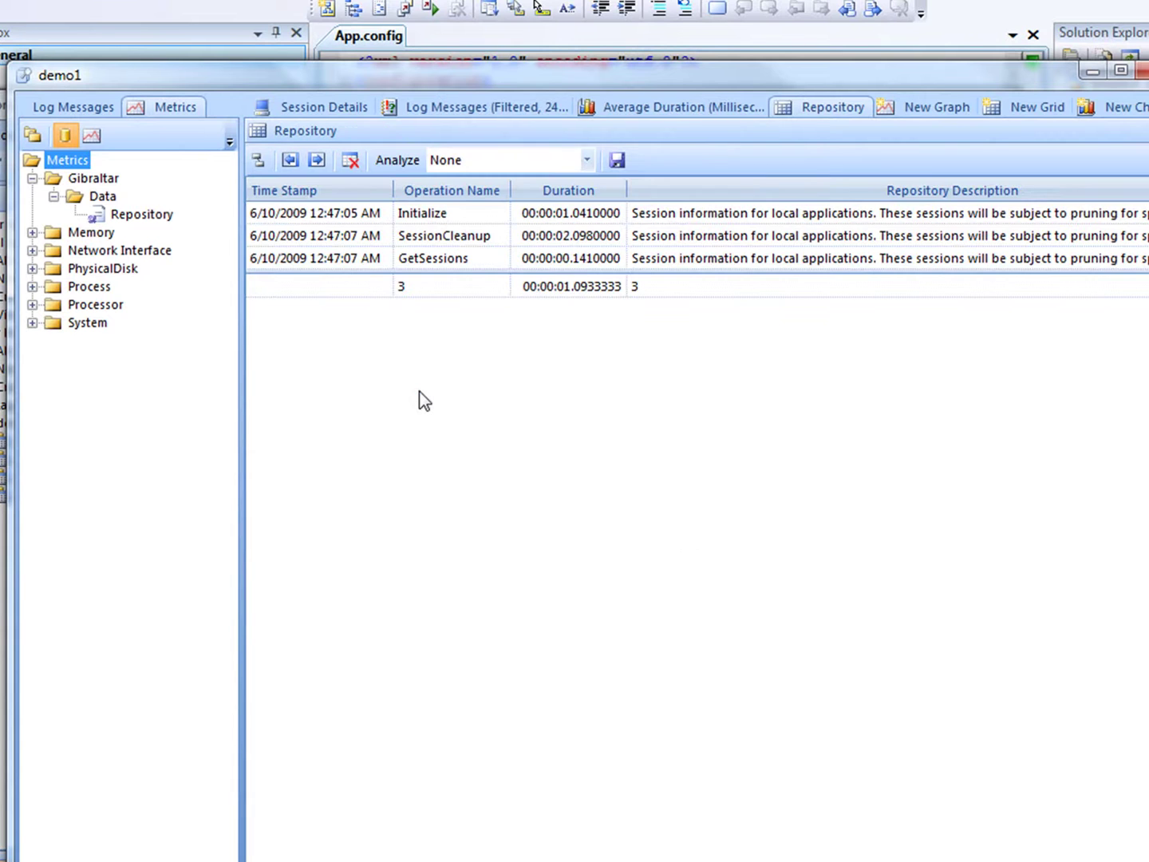
Graph the Process.Memory Working Set counter and dock the graph at the bottom
left_click(917, 108)
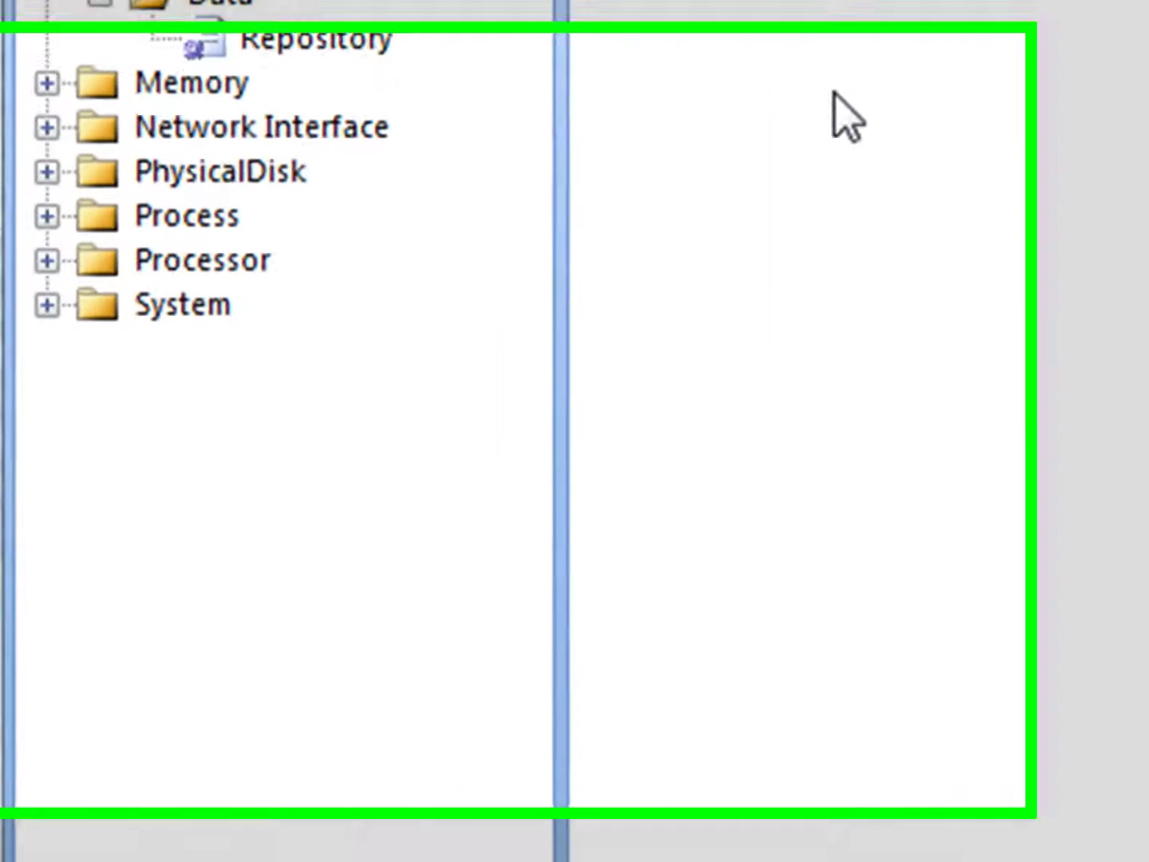
left_click(48, 200)
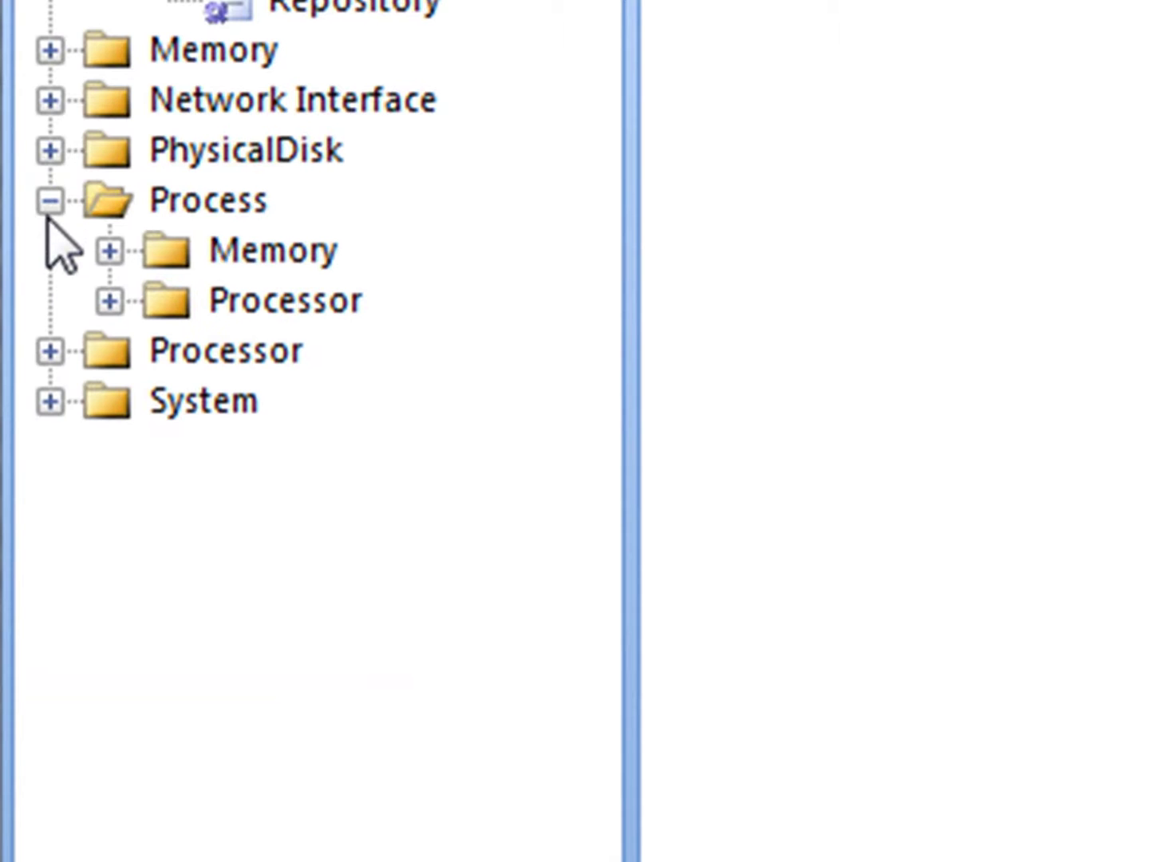
left_click(111, 252)
left_click_drag(290, 706, 1148, 698)
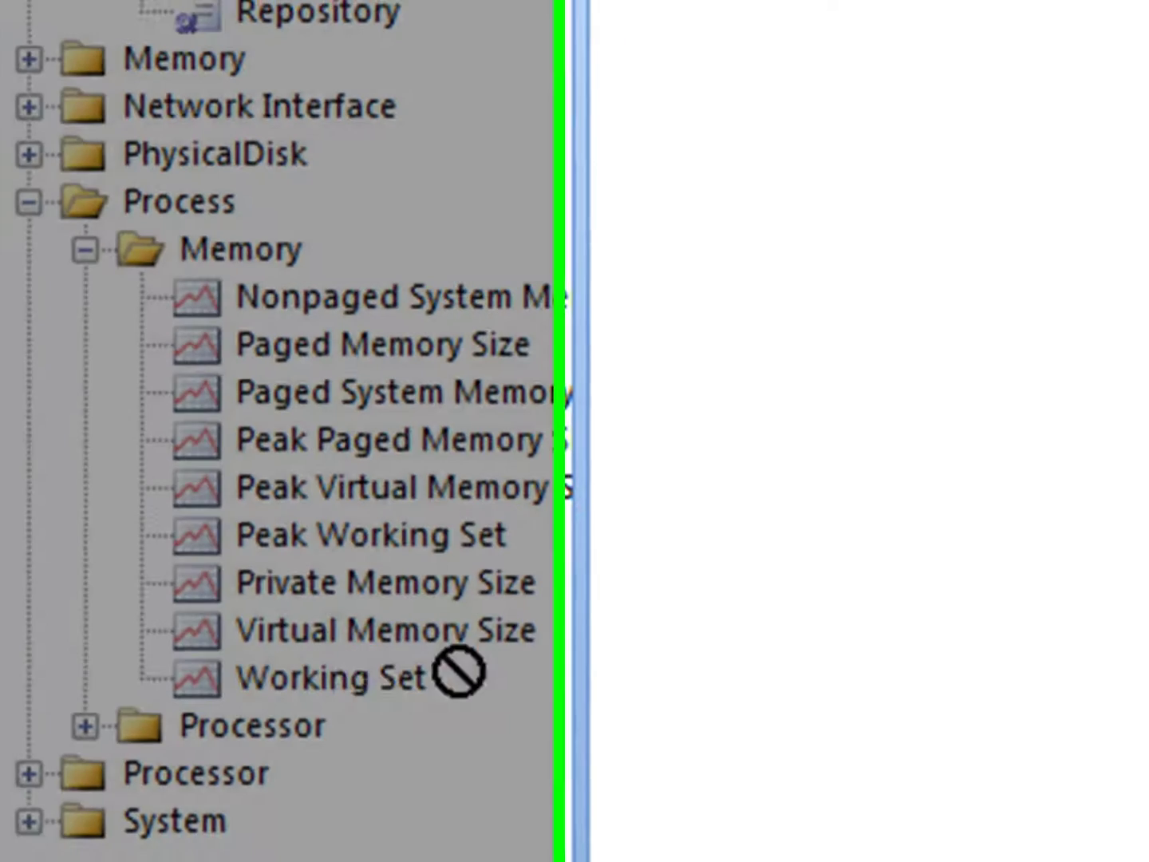
left_click_drag(455, 470, 453, 469)
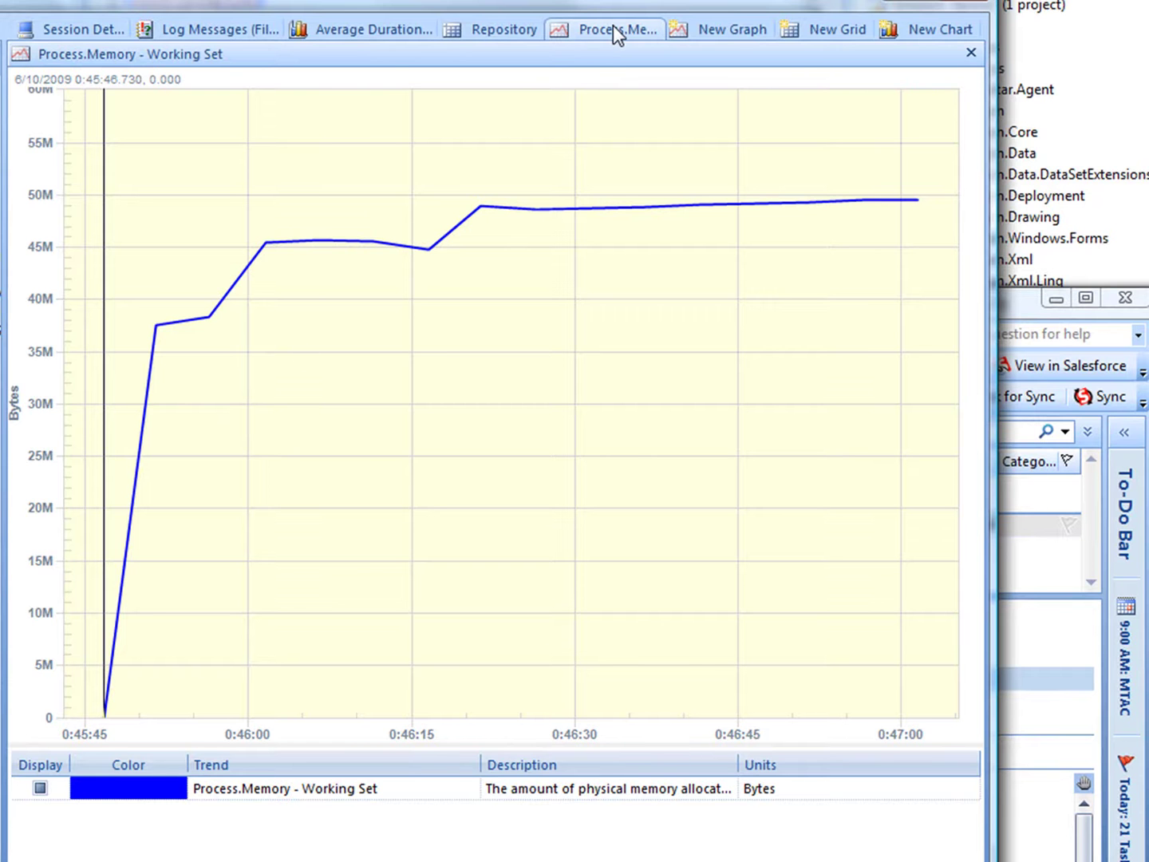
left_click_drag(614, 26, 379, 851)
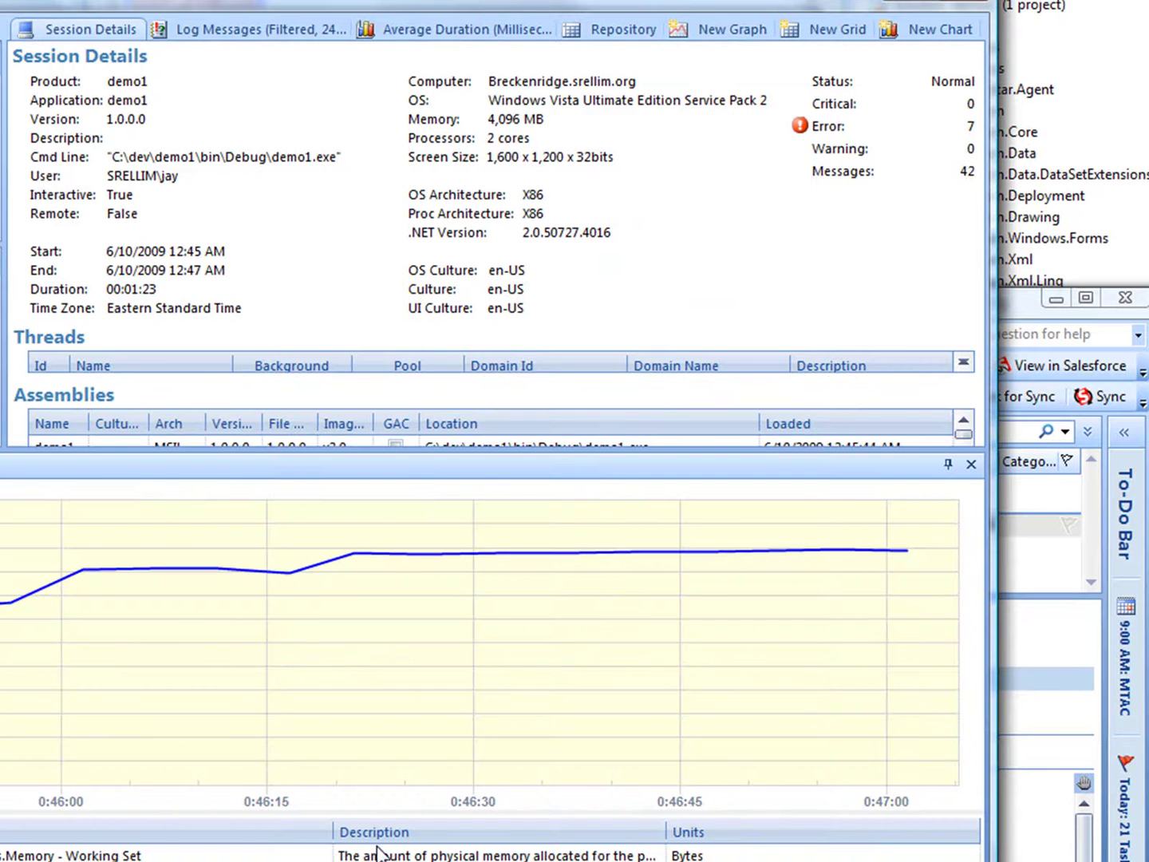
Show Log Messages, sync the log from memory-graph points, and step up to the 12:45:55 entry
left_click(256, 25)
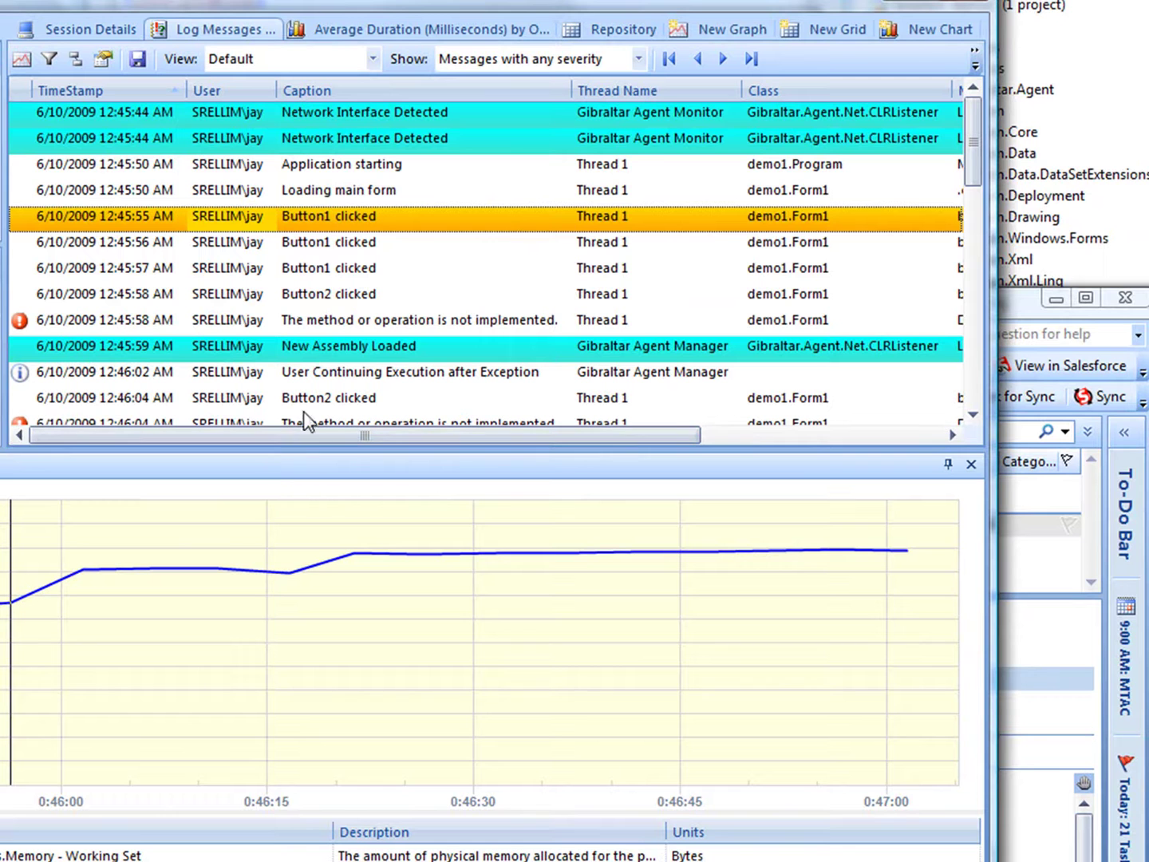
left_click(303, 604)
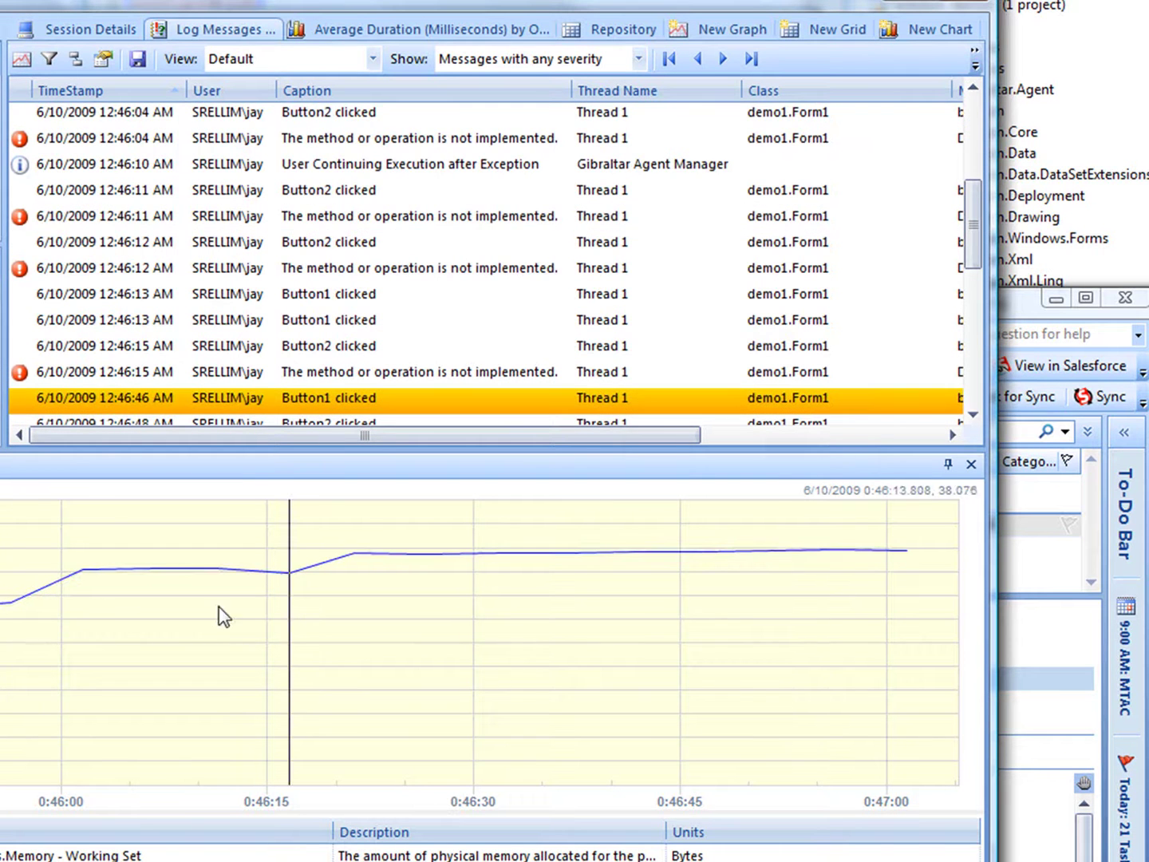
left_click(41, 615)
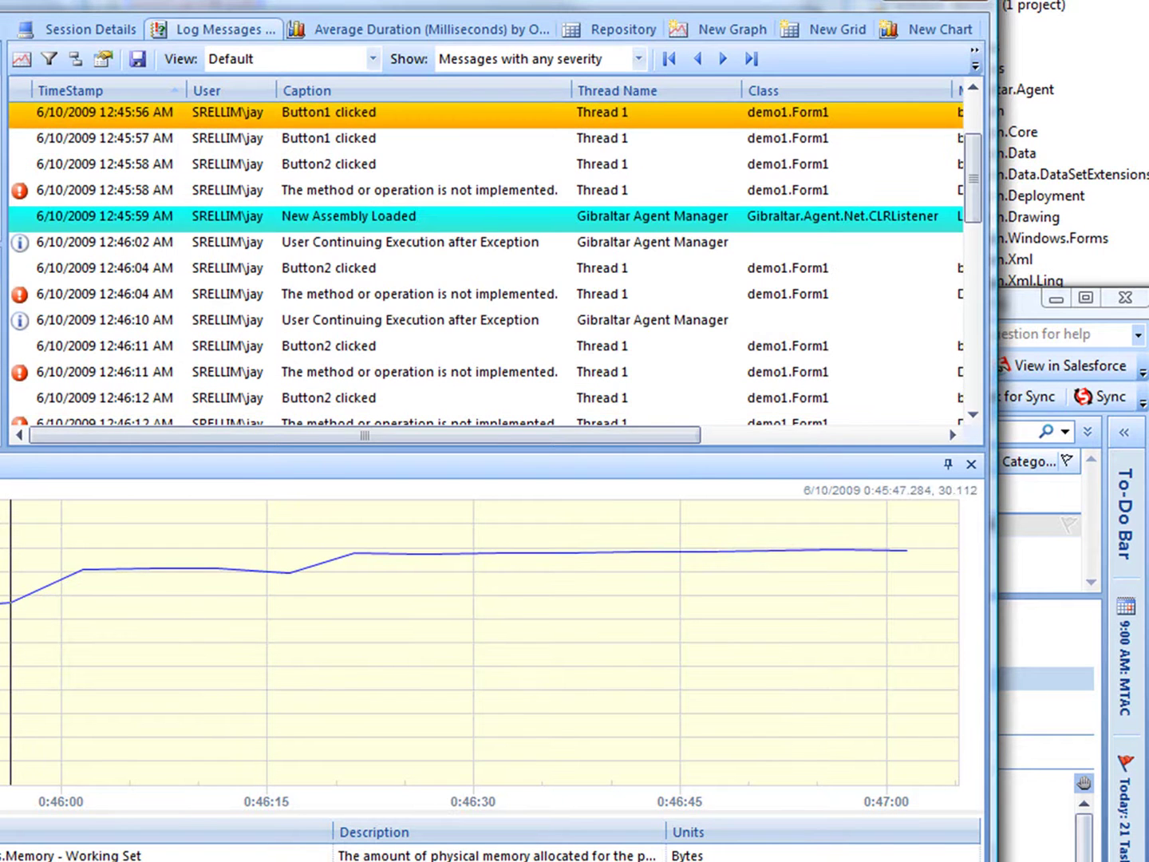
key("Up")
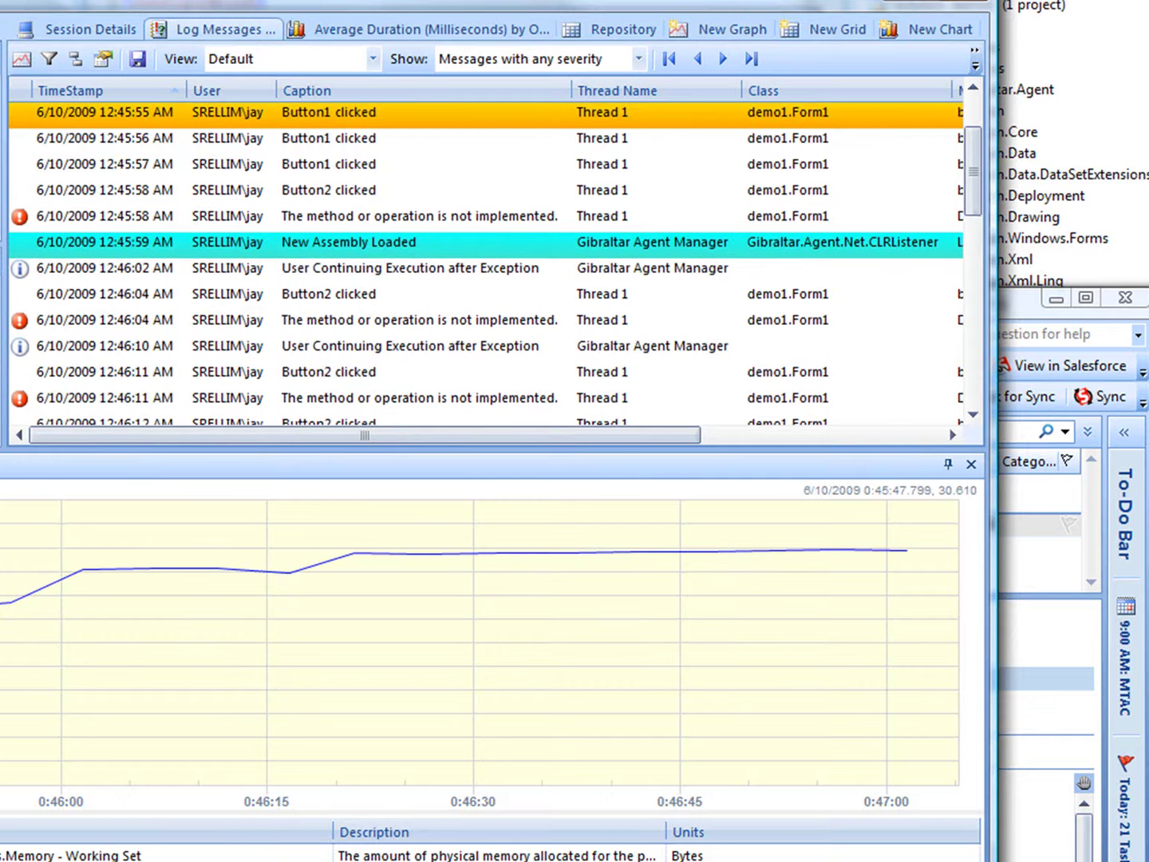